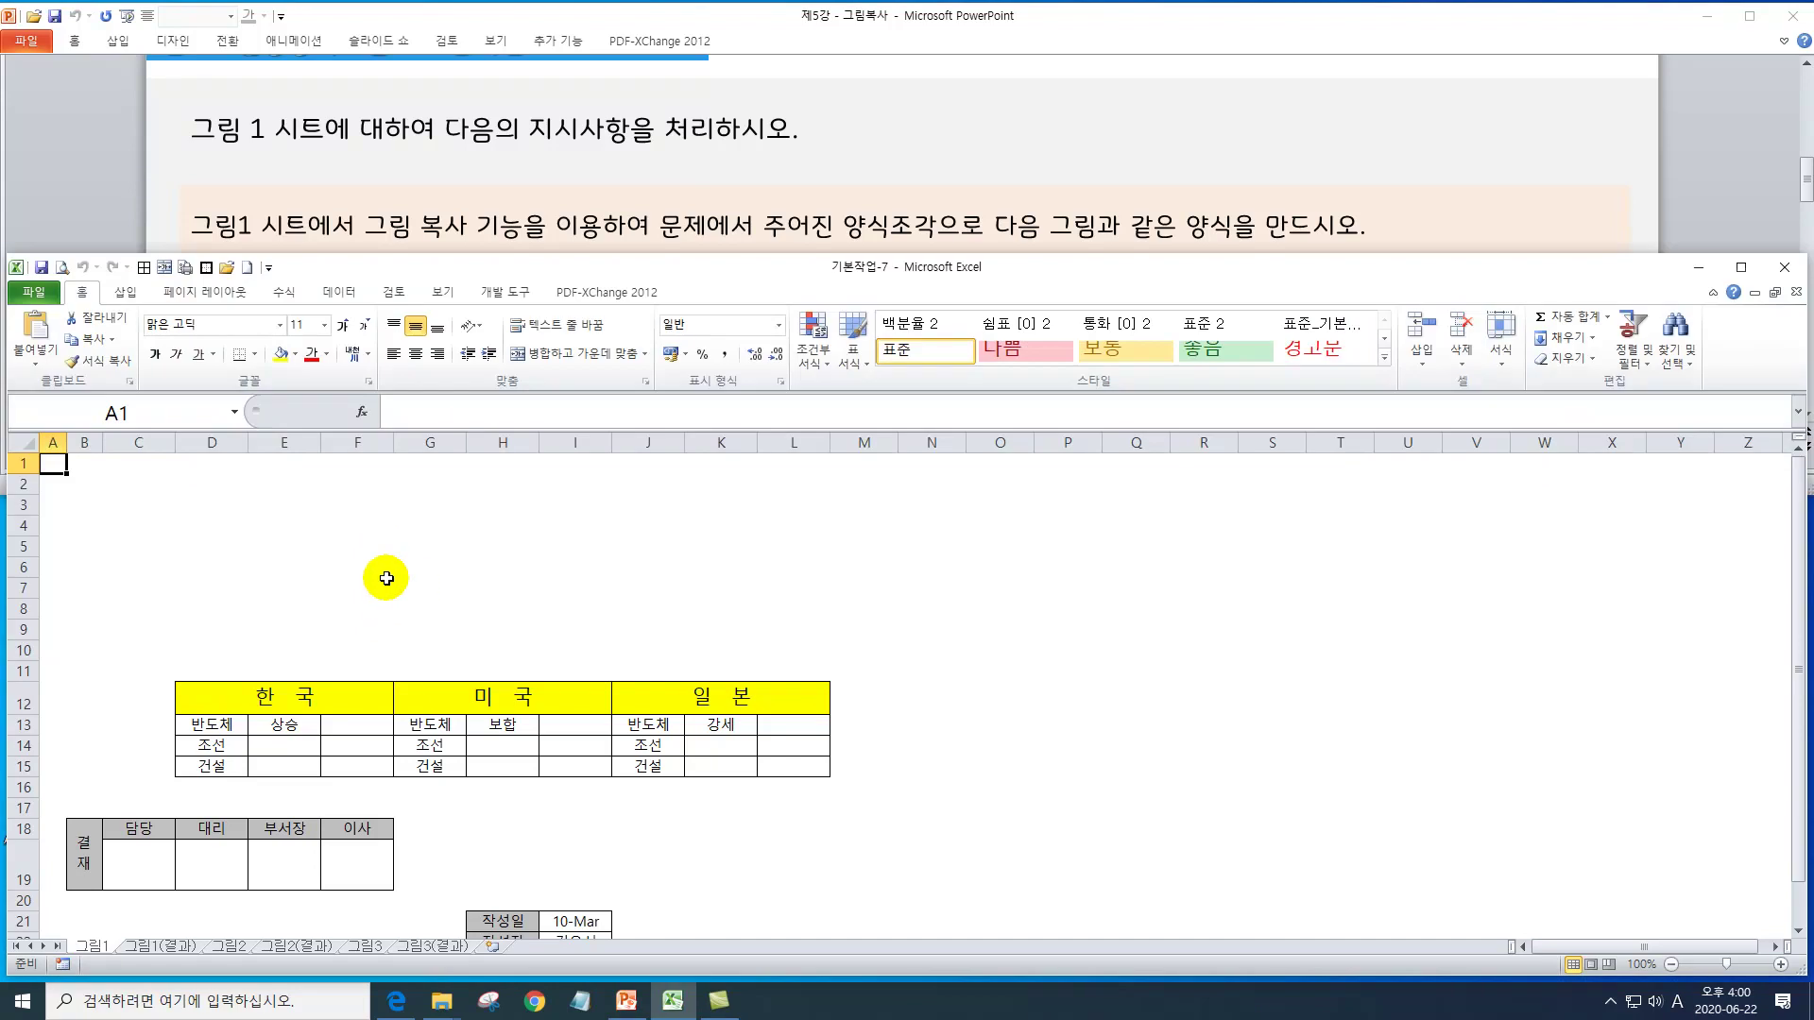
- Try copying the approval table B18:F19 to cell Q9 as ordinary cells, and undo the paste
scroll(401, 786, down, 2)
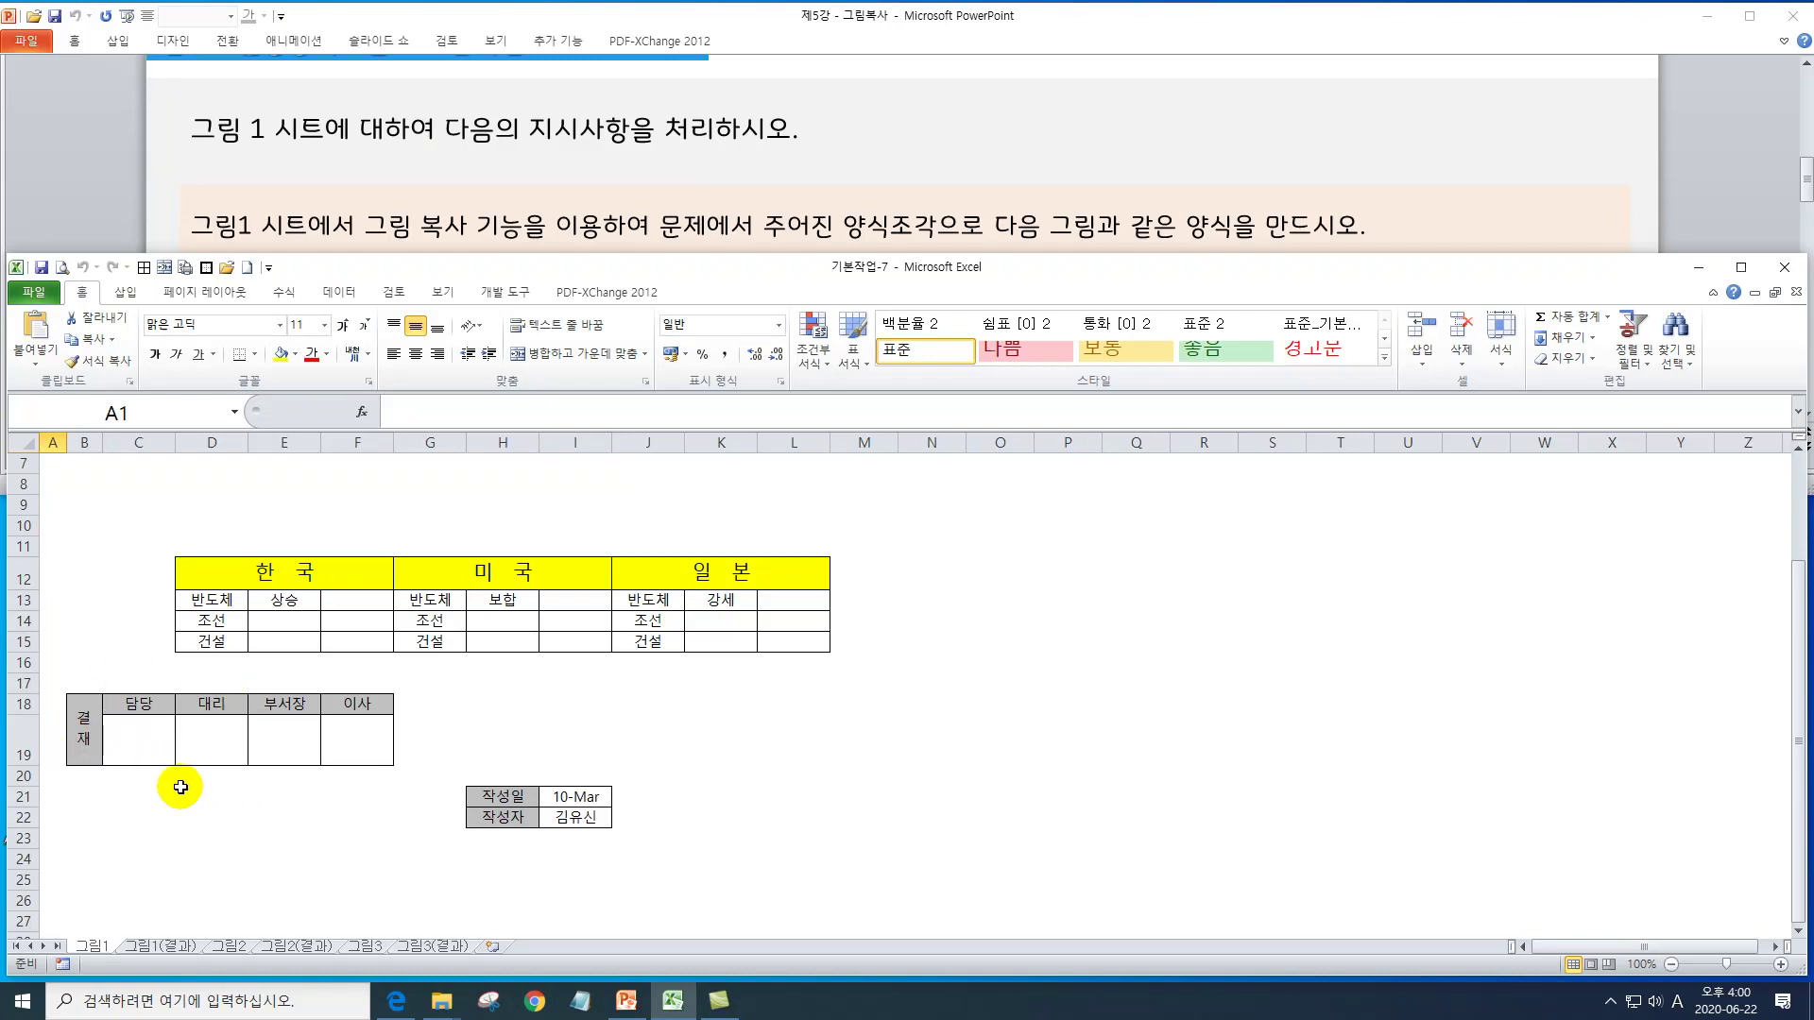
drag(85, 725, 348, 733)
key(ctrl+c)
click(1107, 500)
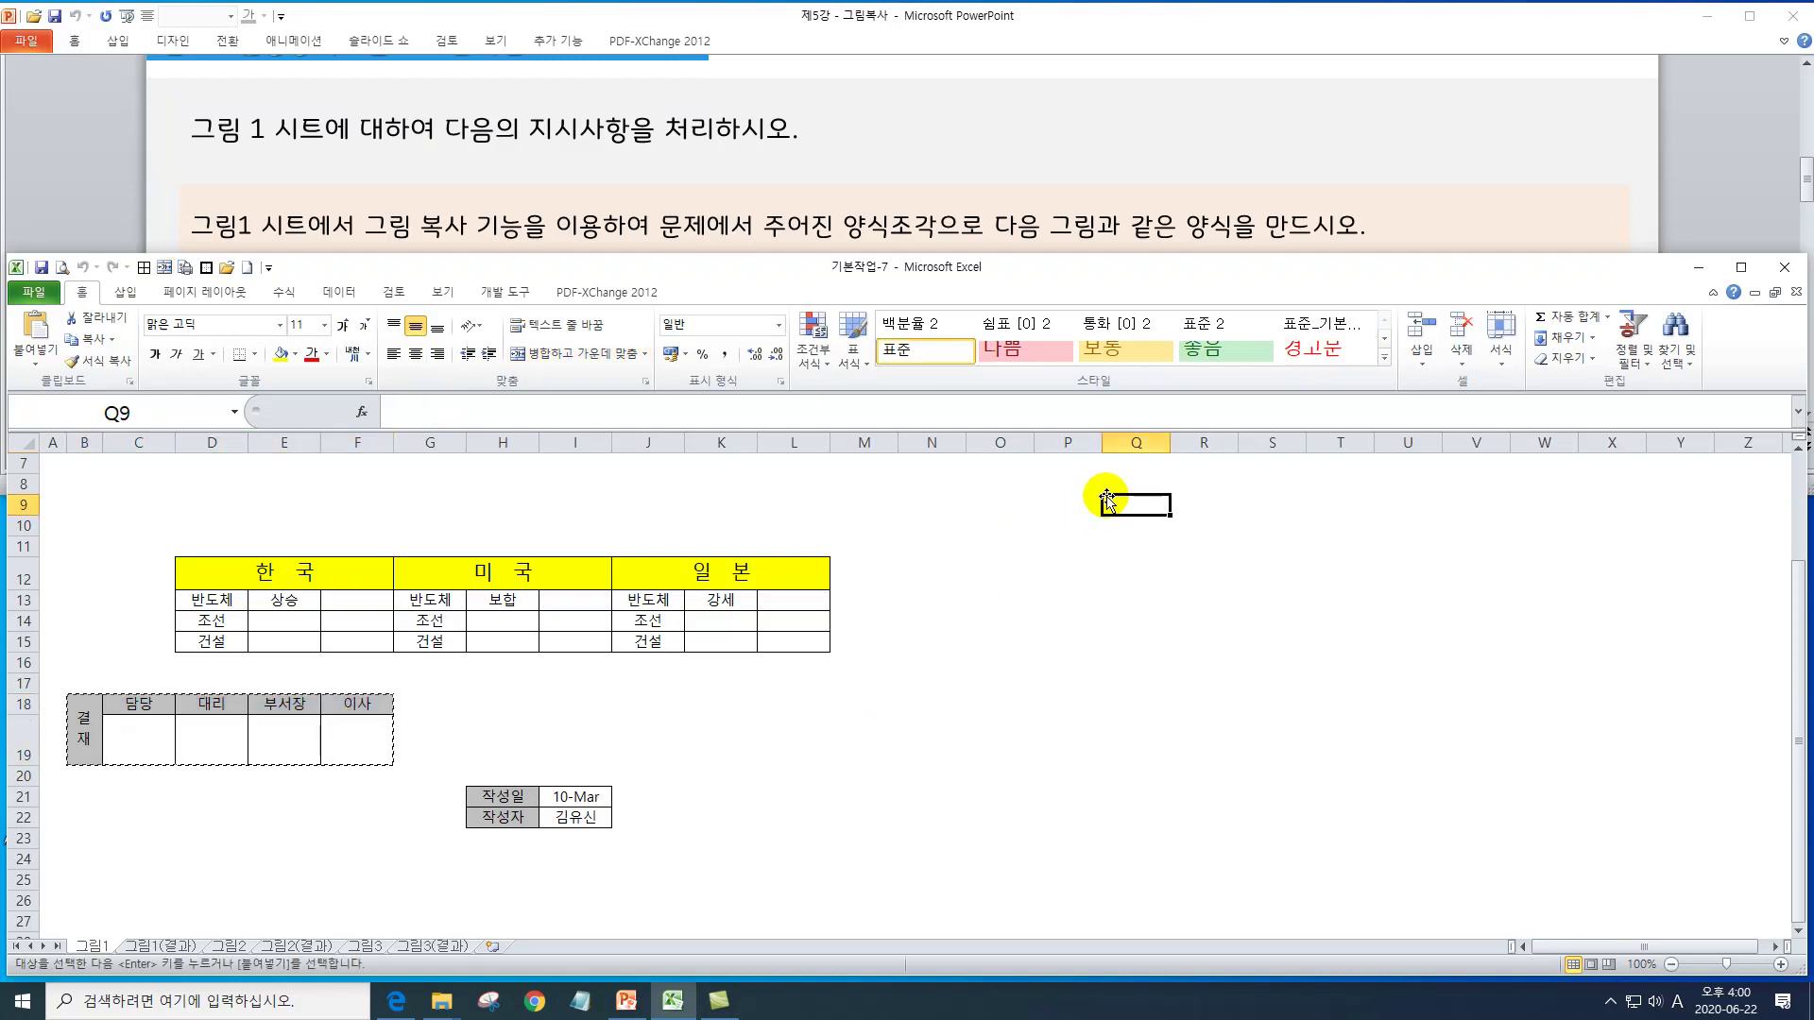
key(ctrl+v)
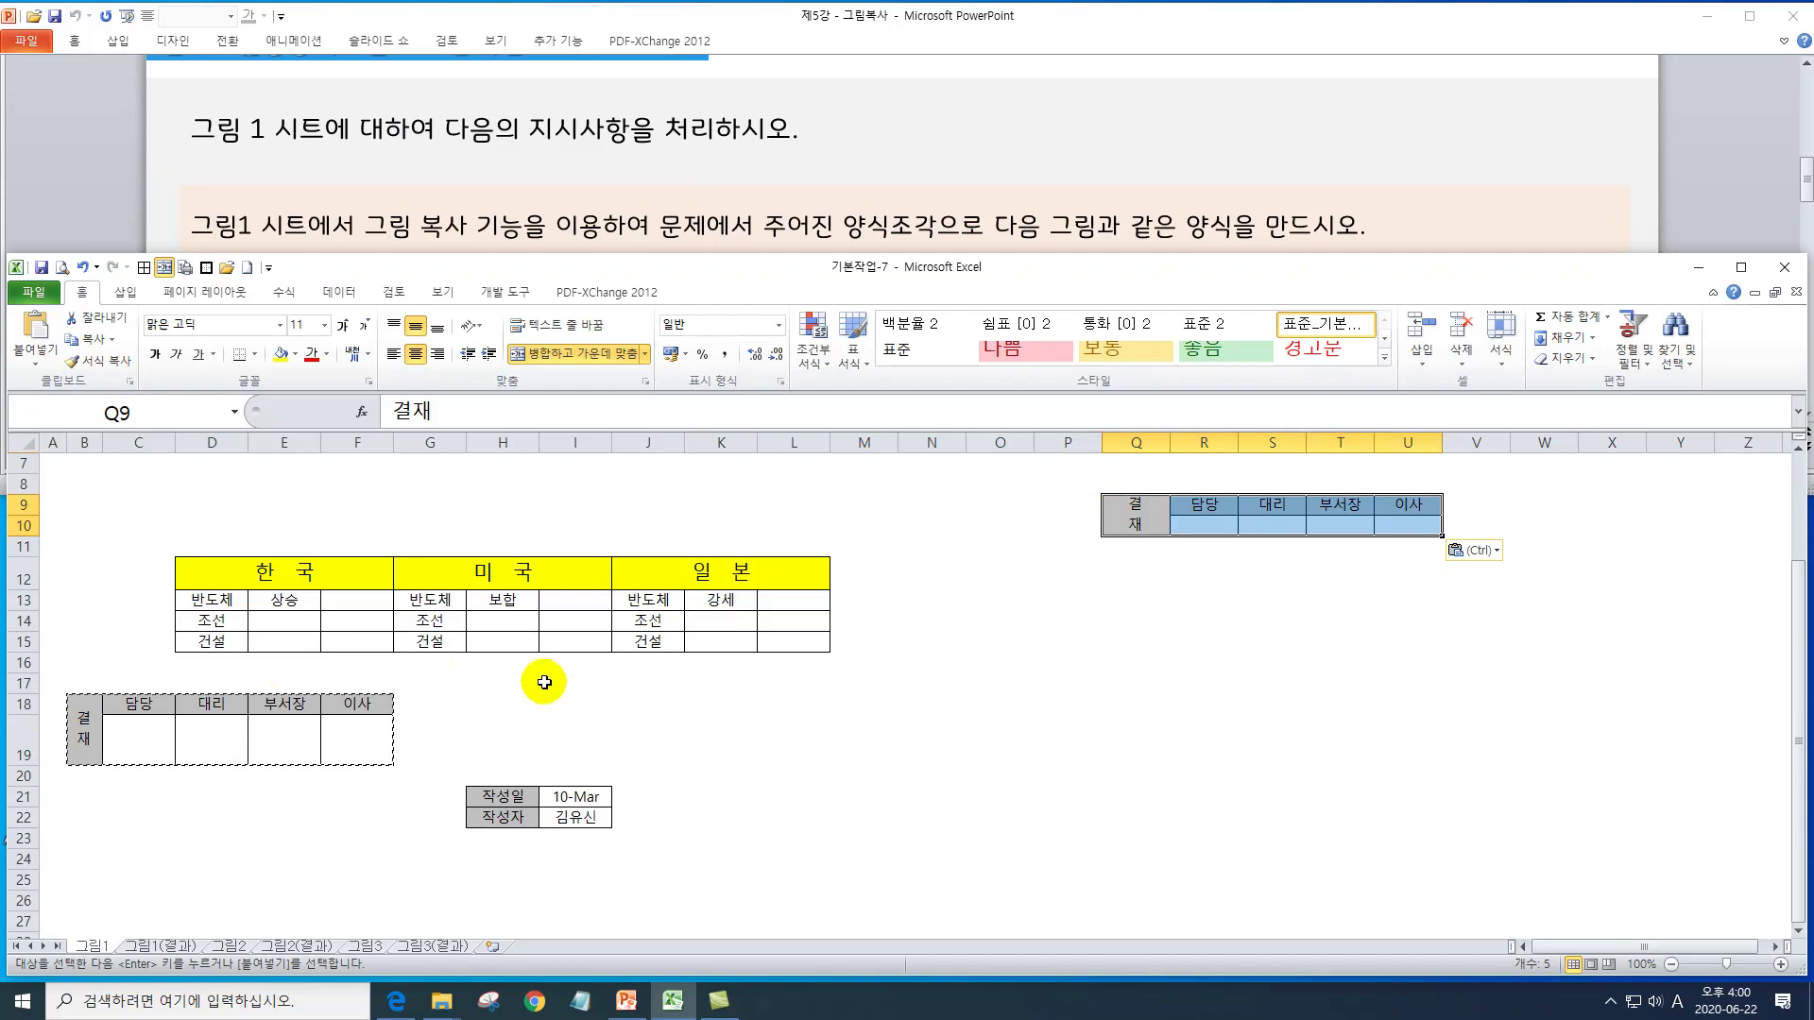
click(1133, 519)
click(241, 723)
click(1141, 505)
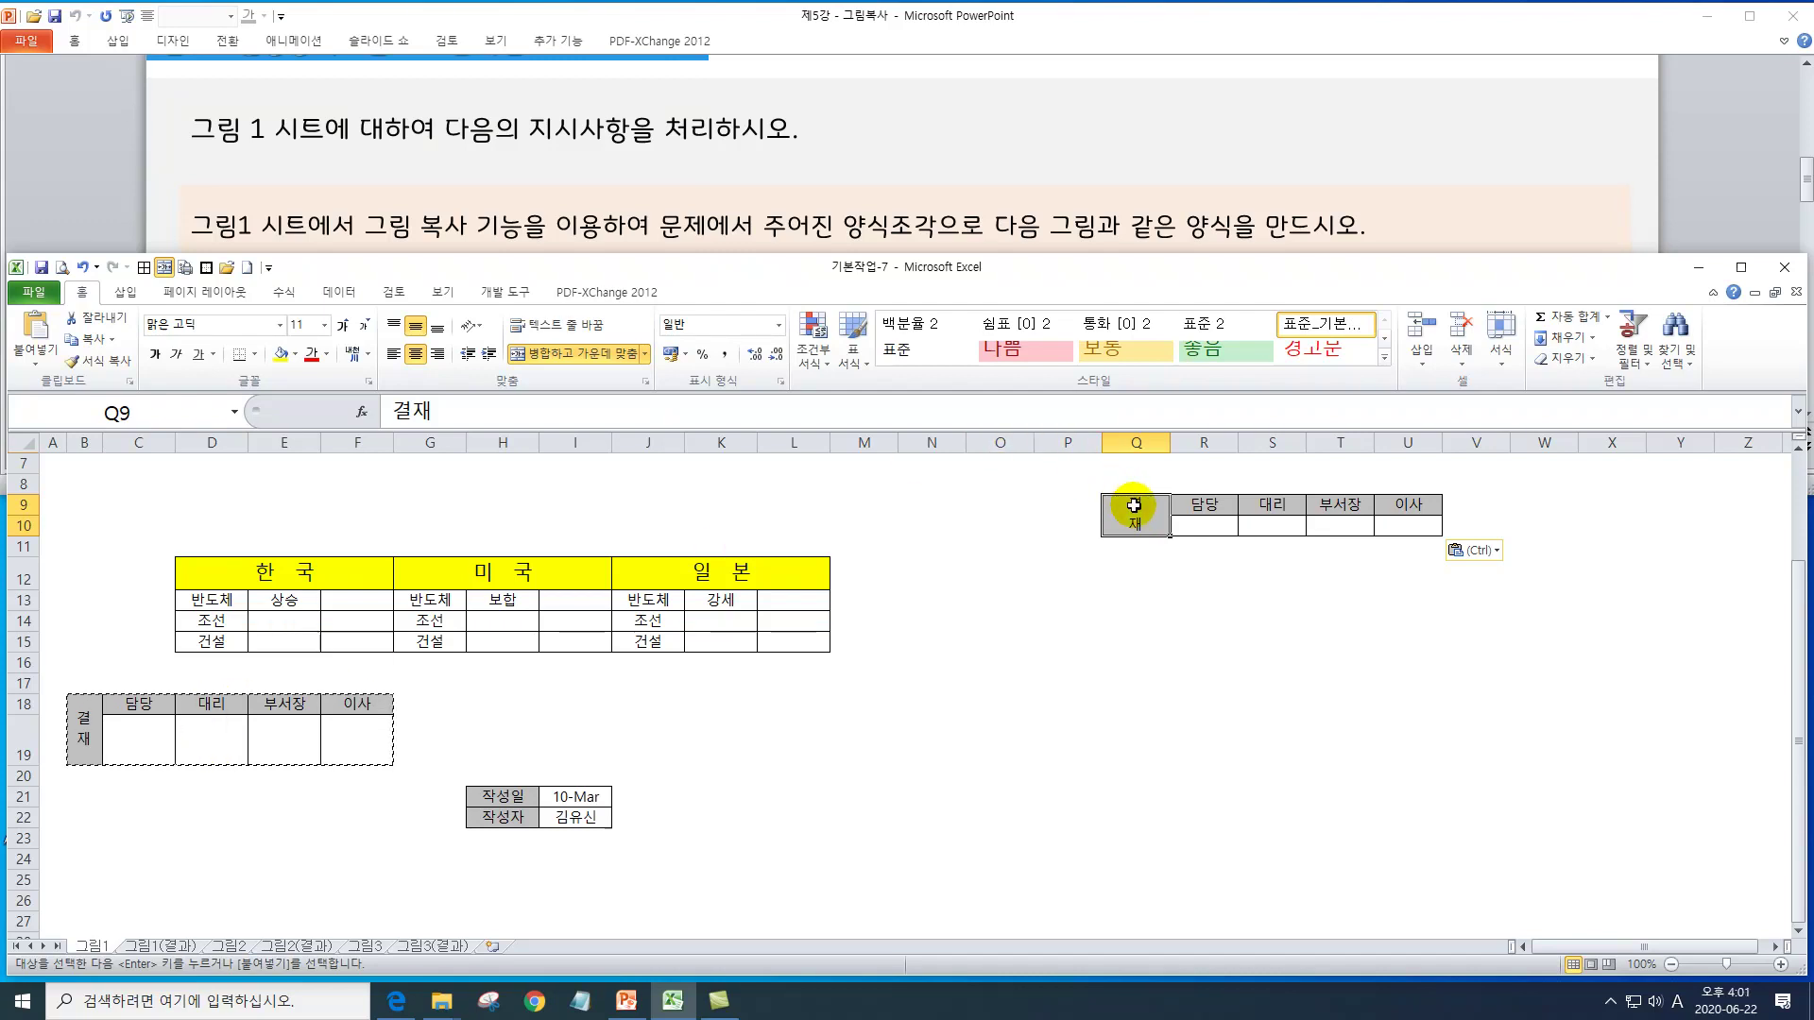
key(ctrl+z)
click(721, 743)
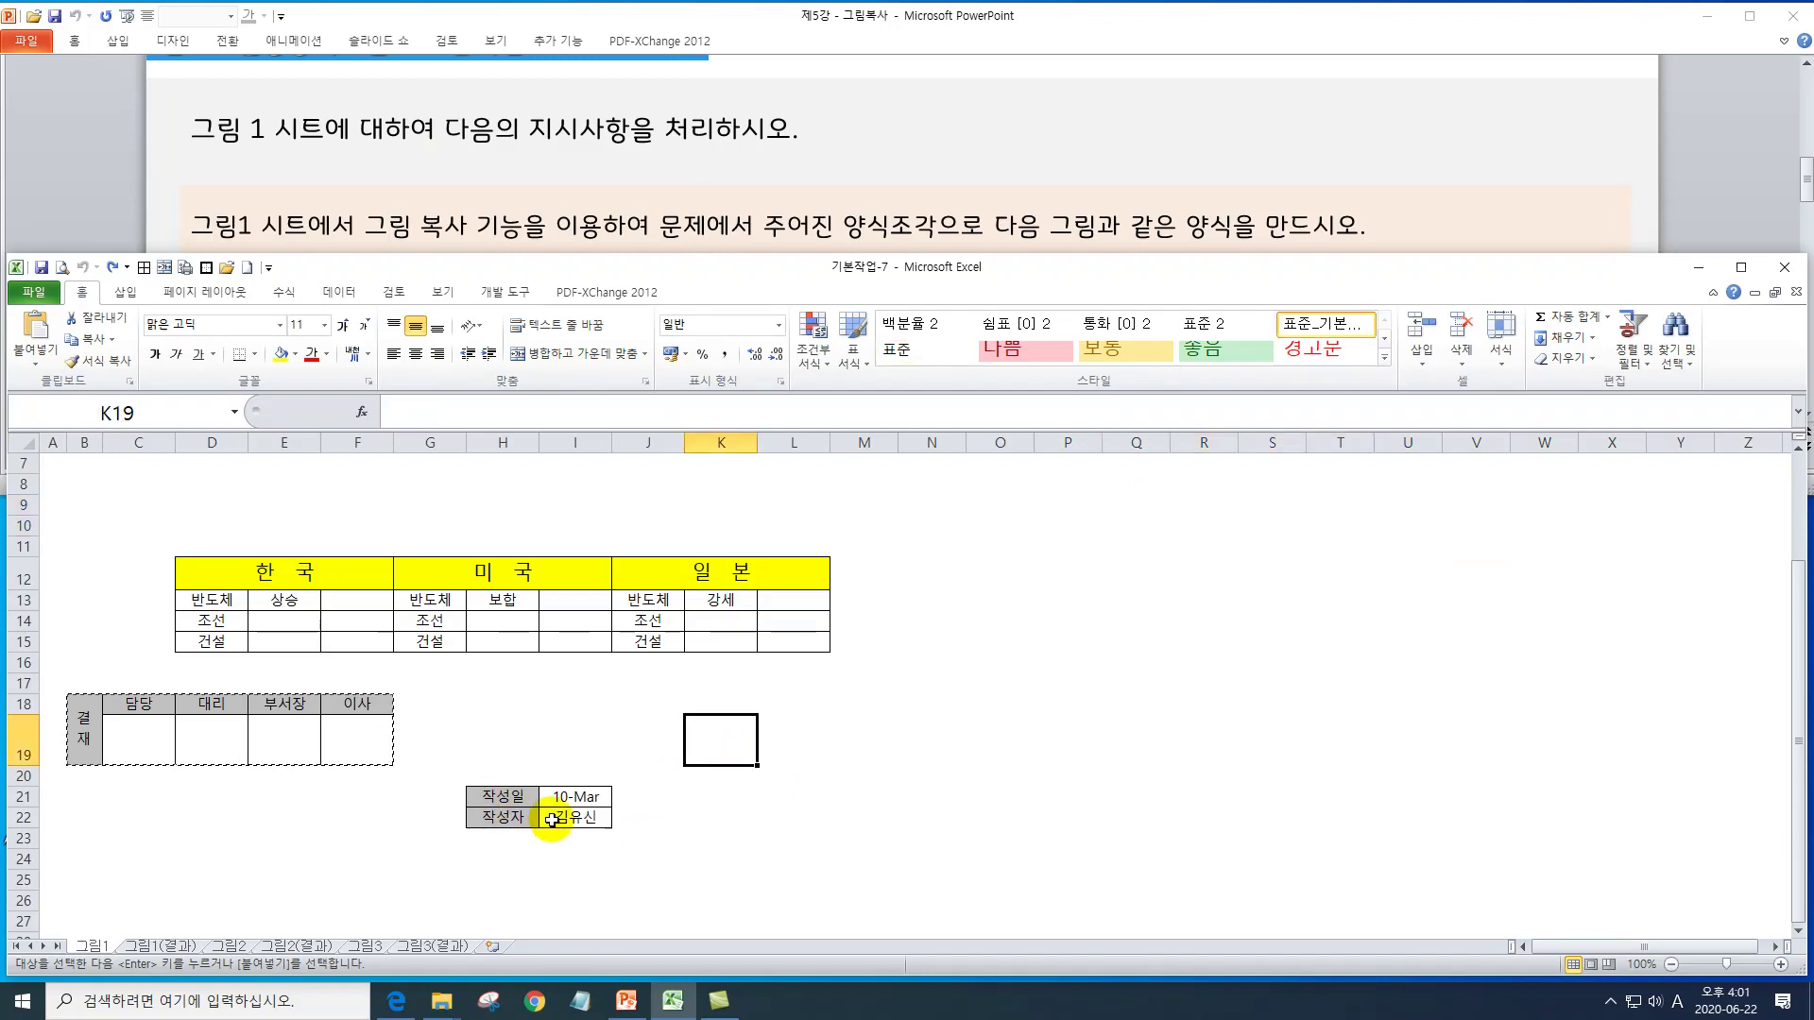
click(567, 727)
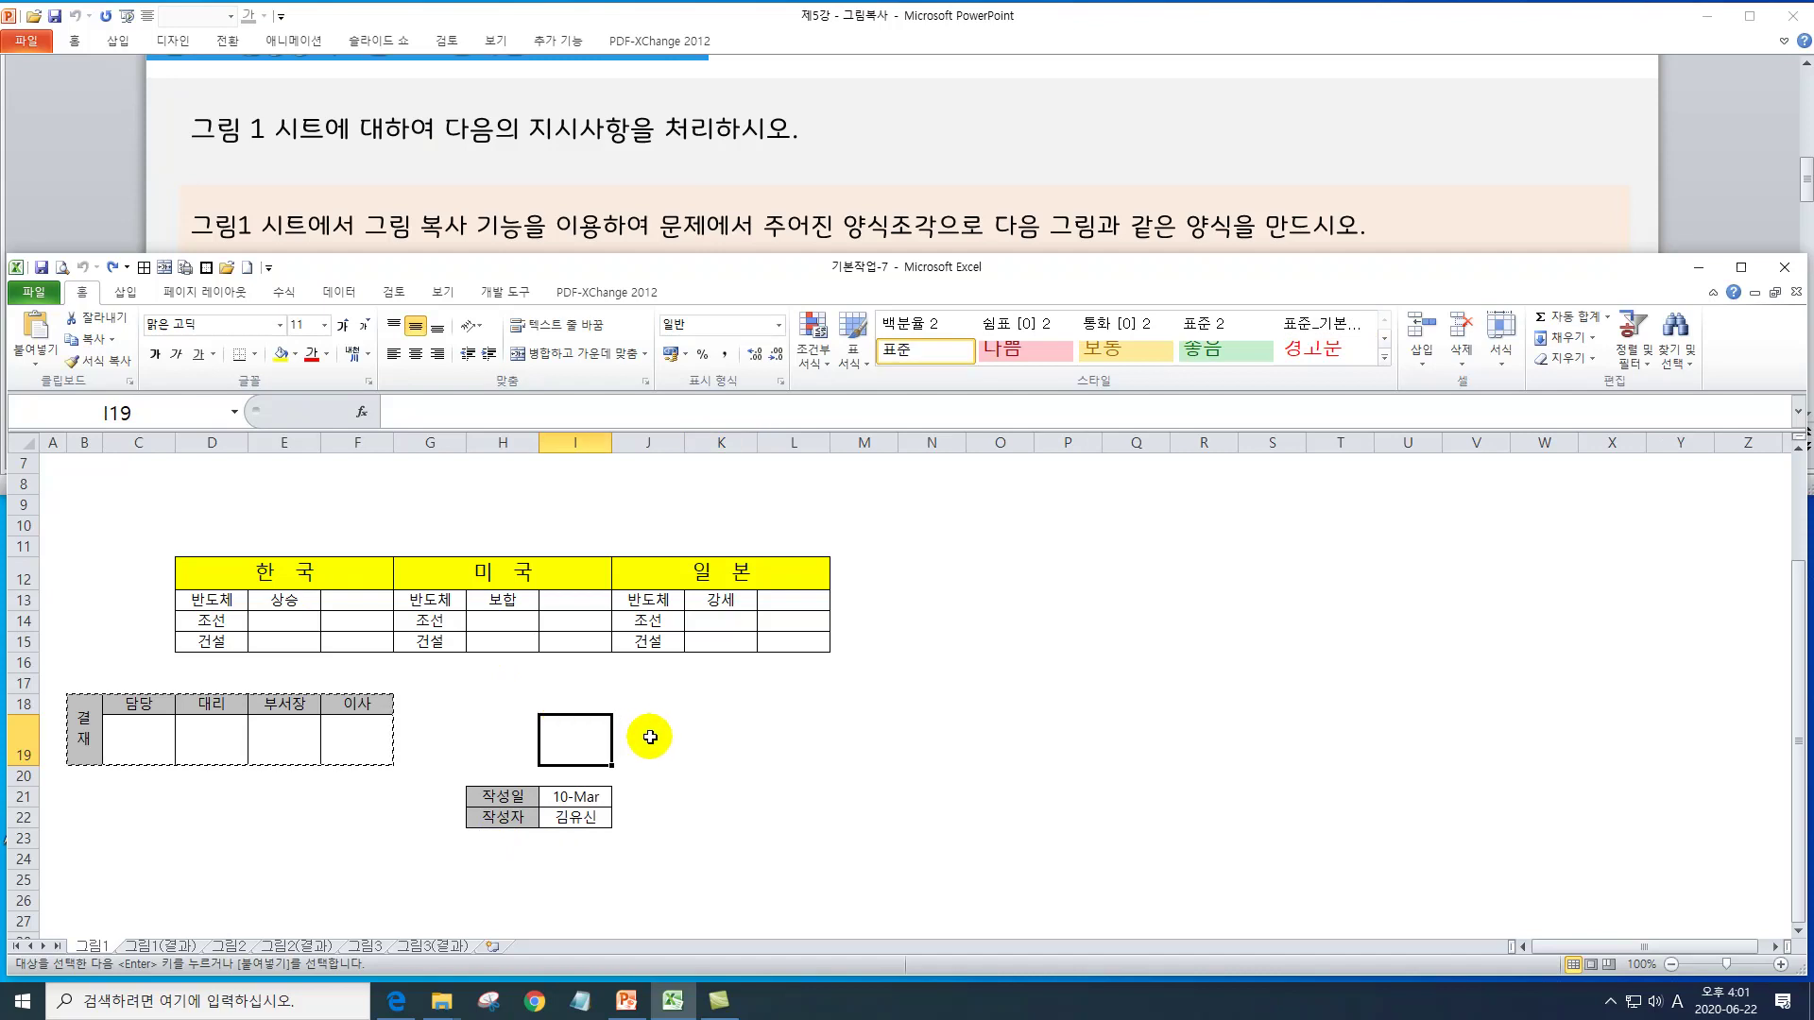
- Following the sample form in the slide, copy the 작성일/작성자 block H21:I22 and paste it as a picture at B2
click(585, 187)
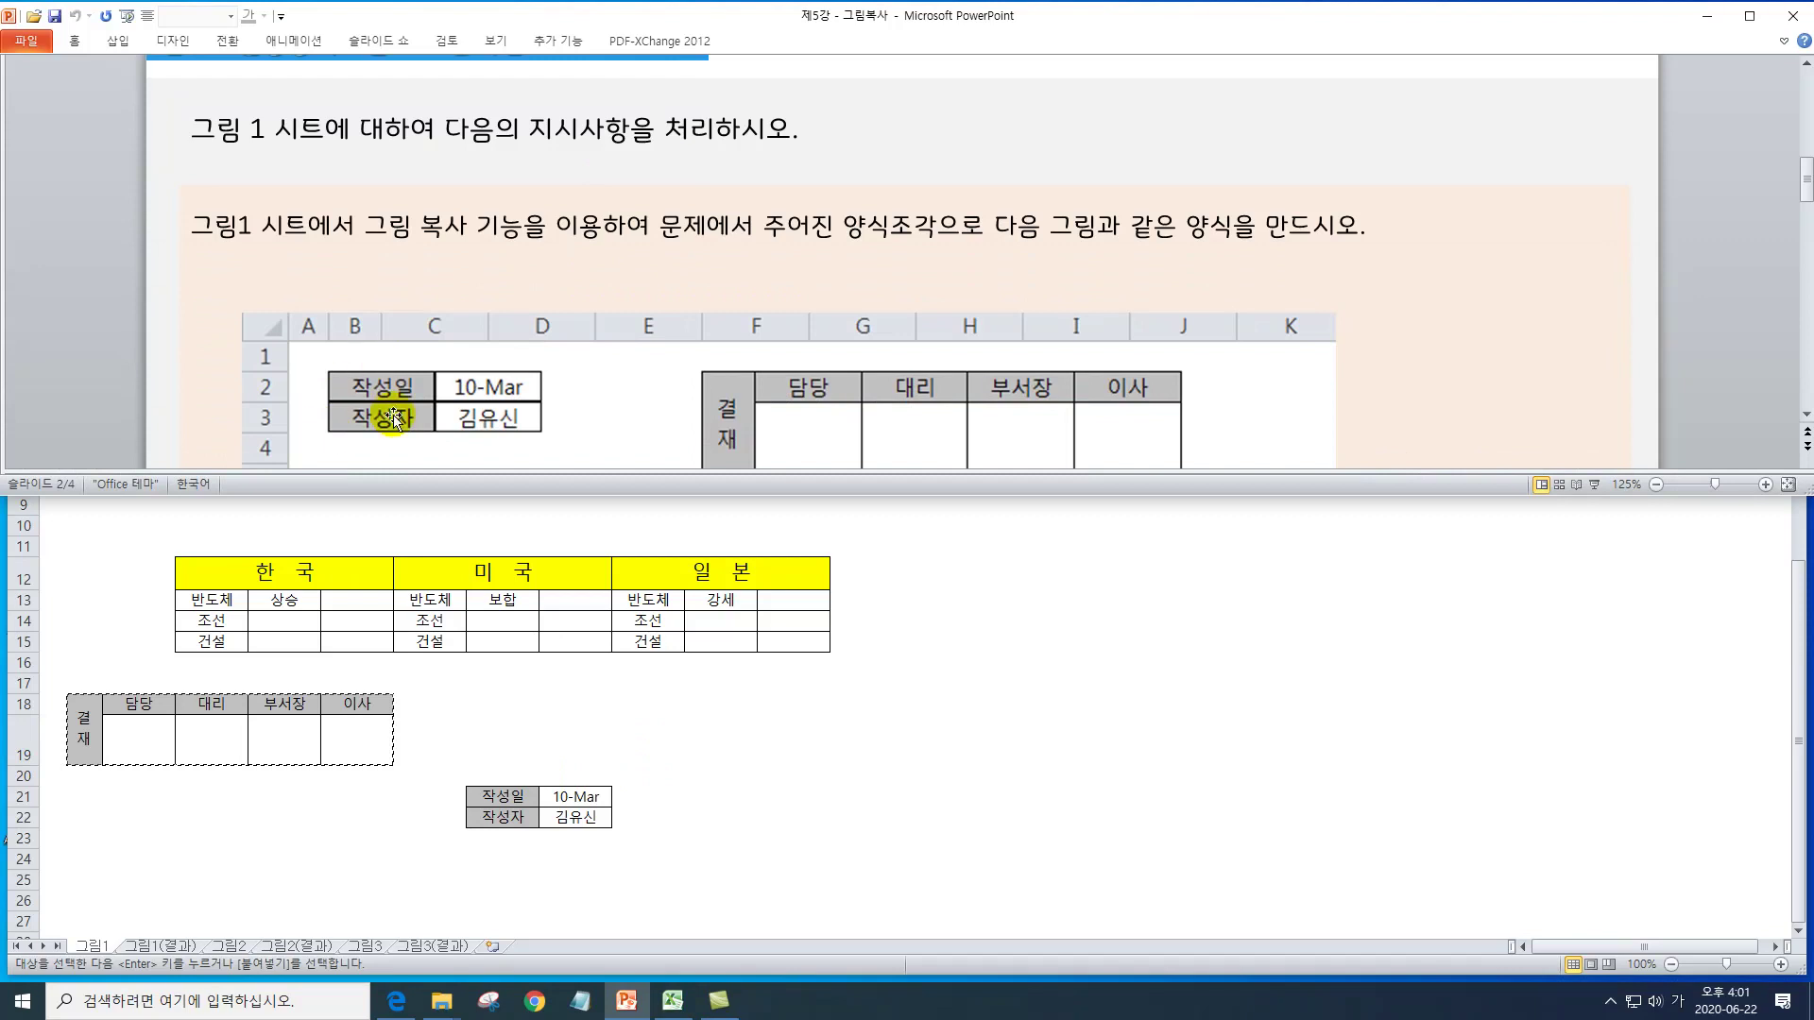
click(597, 819)
drag(503, 796, 575, 817)
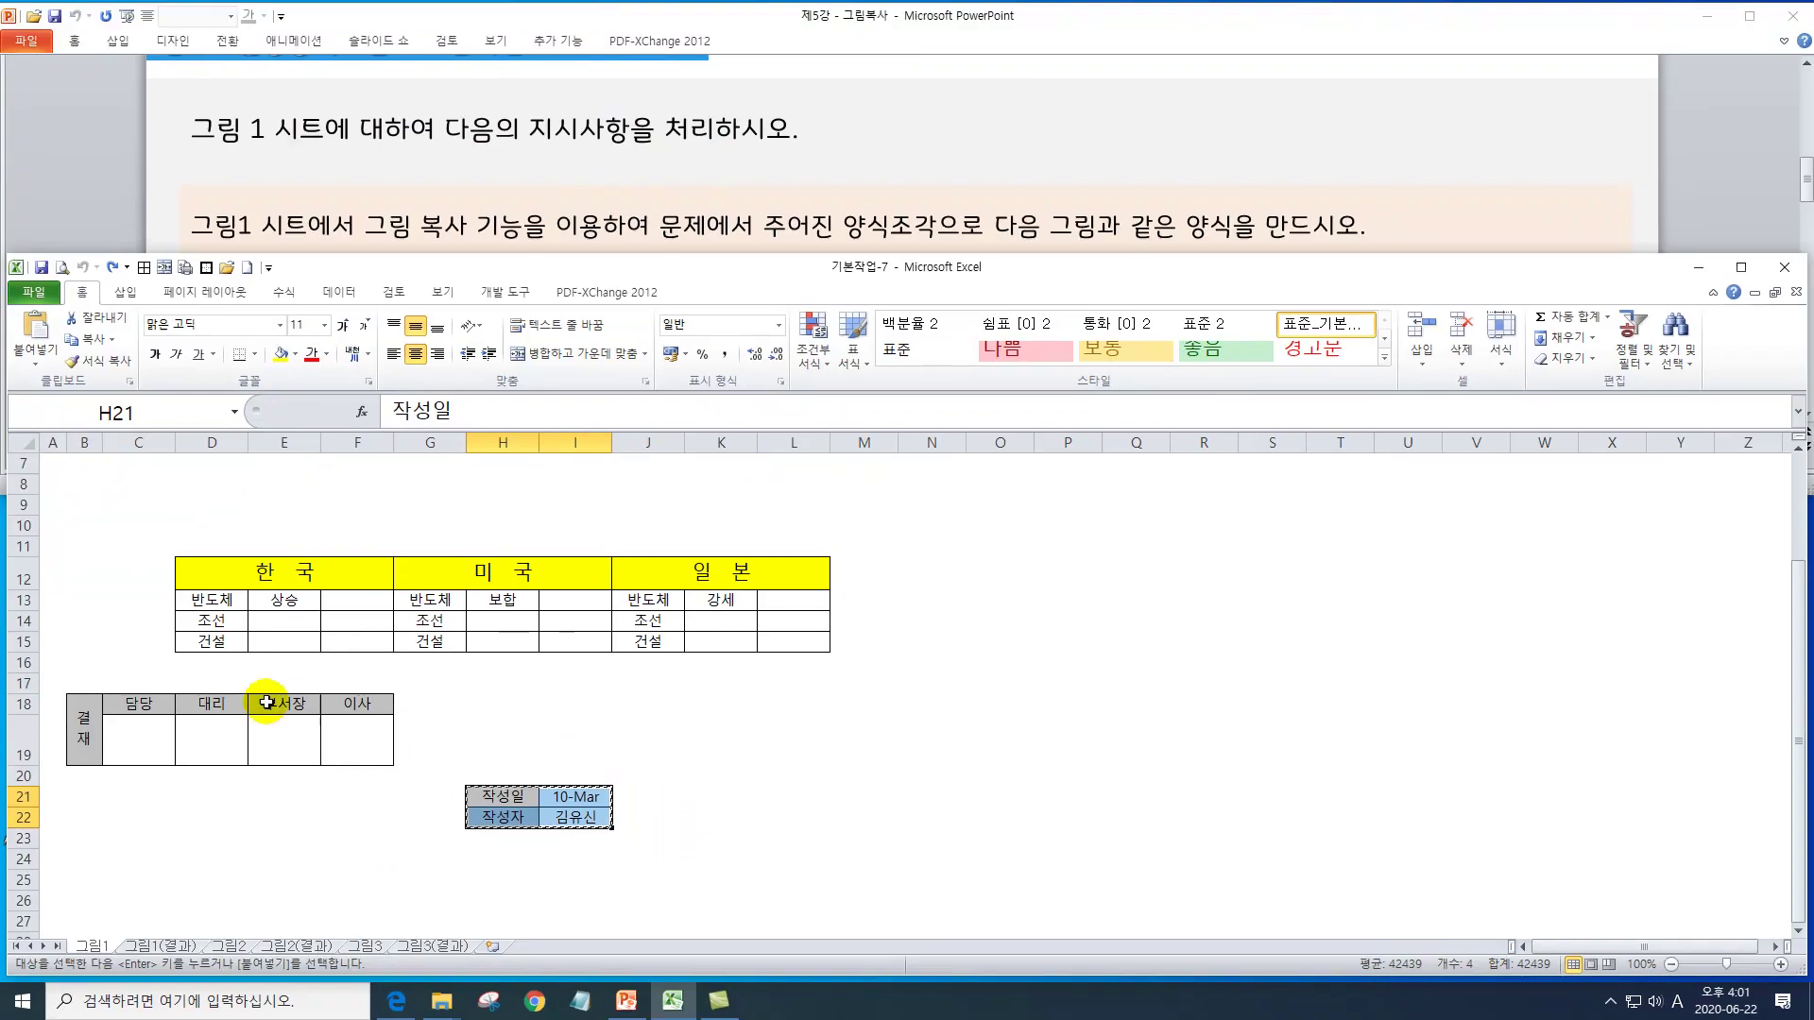
scroll(228, 696, up, 2)
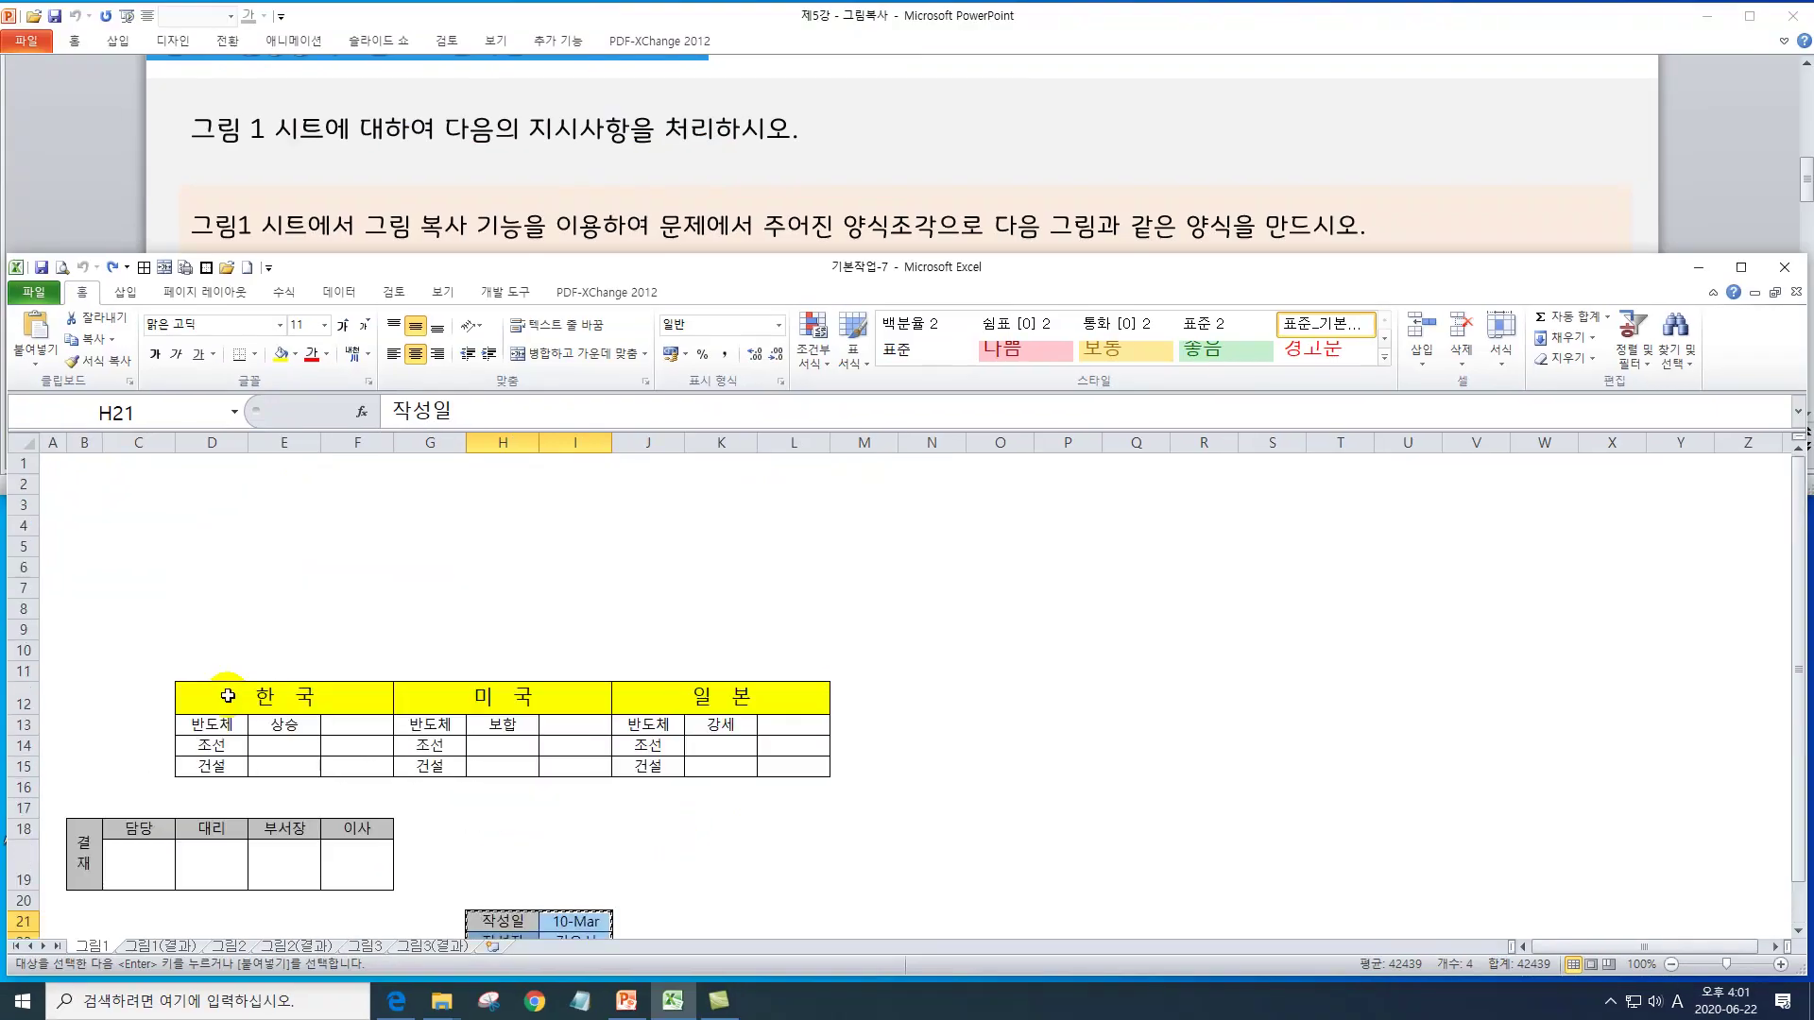
click(89, 490)
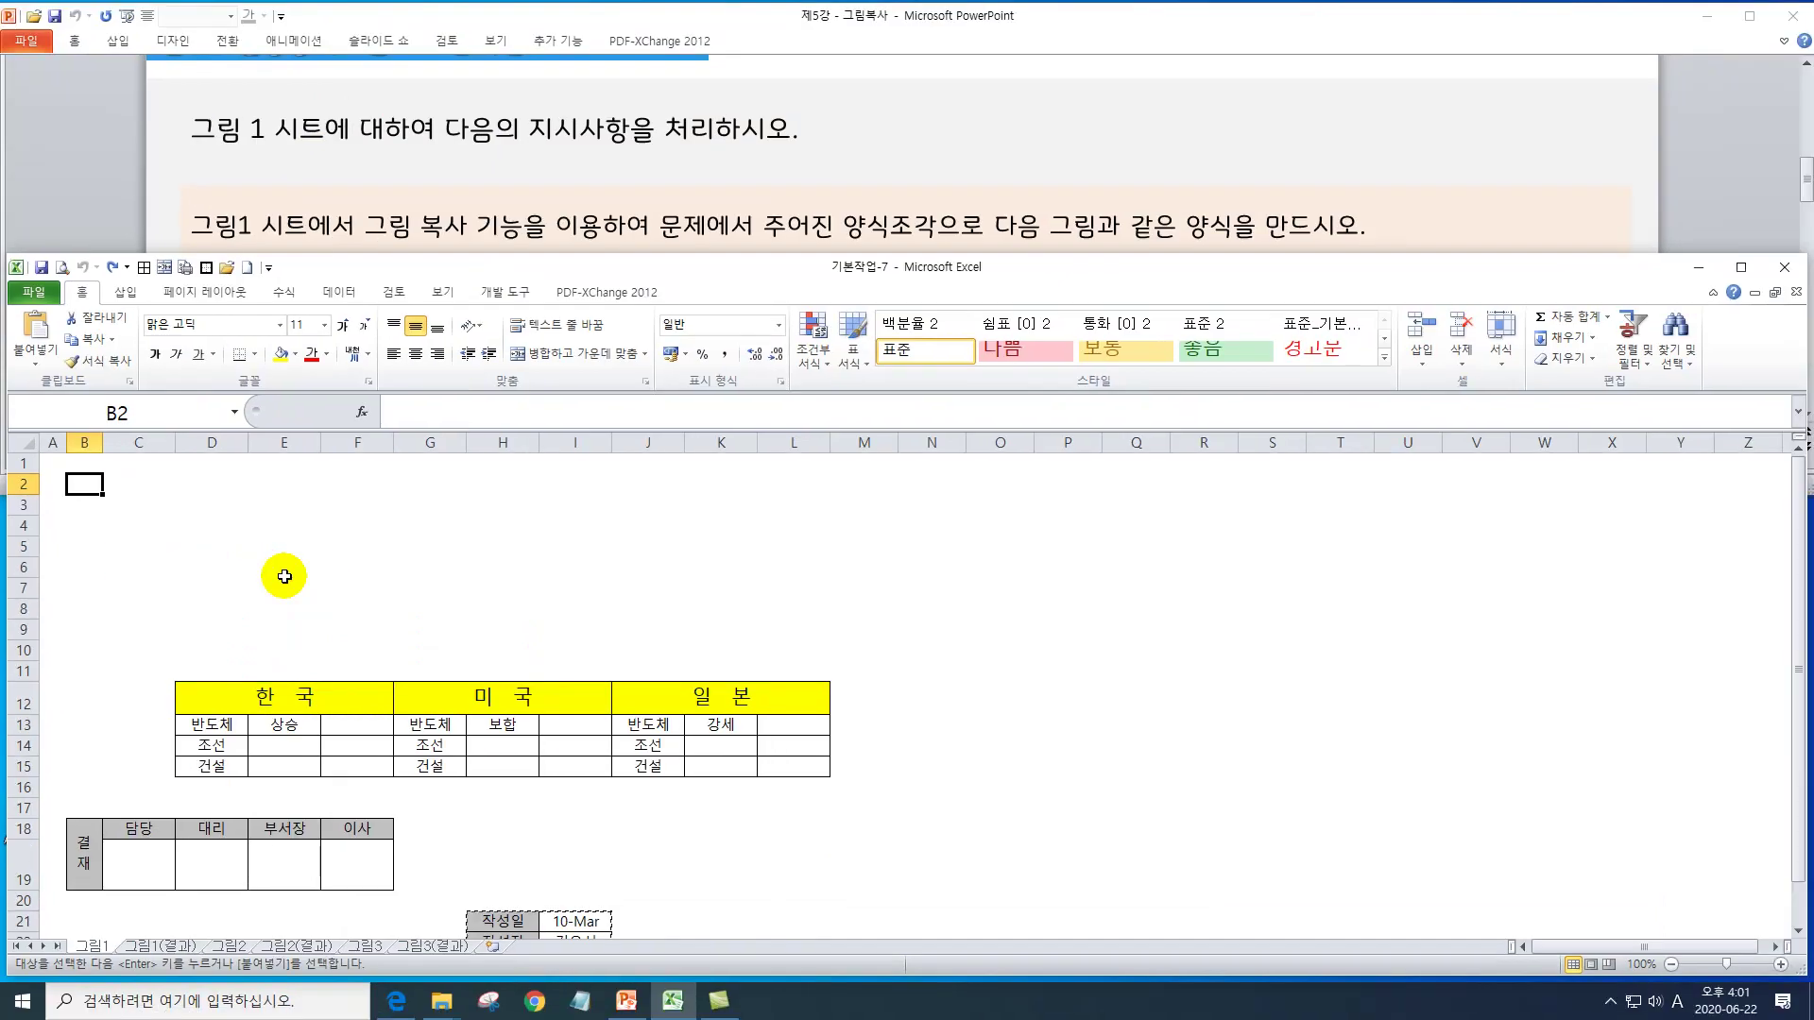
key(ctrl+v)
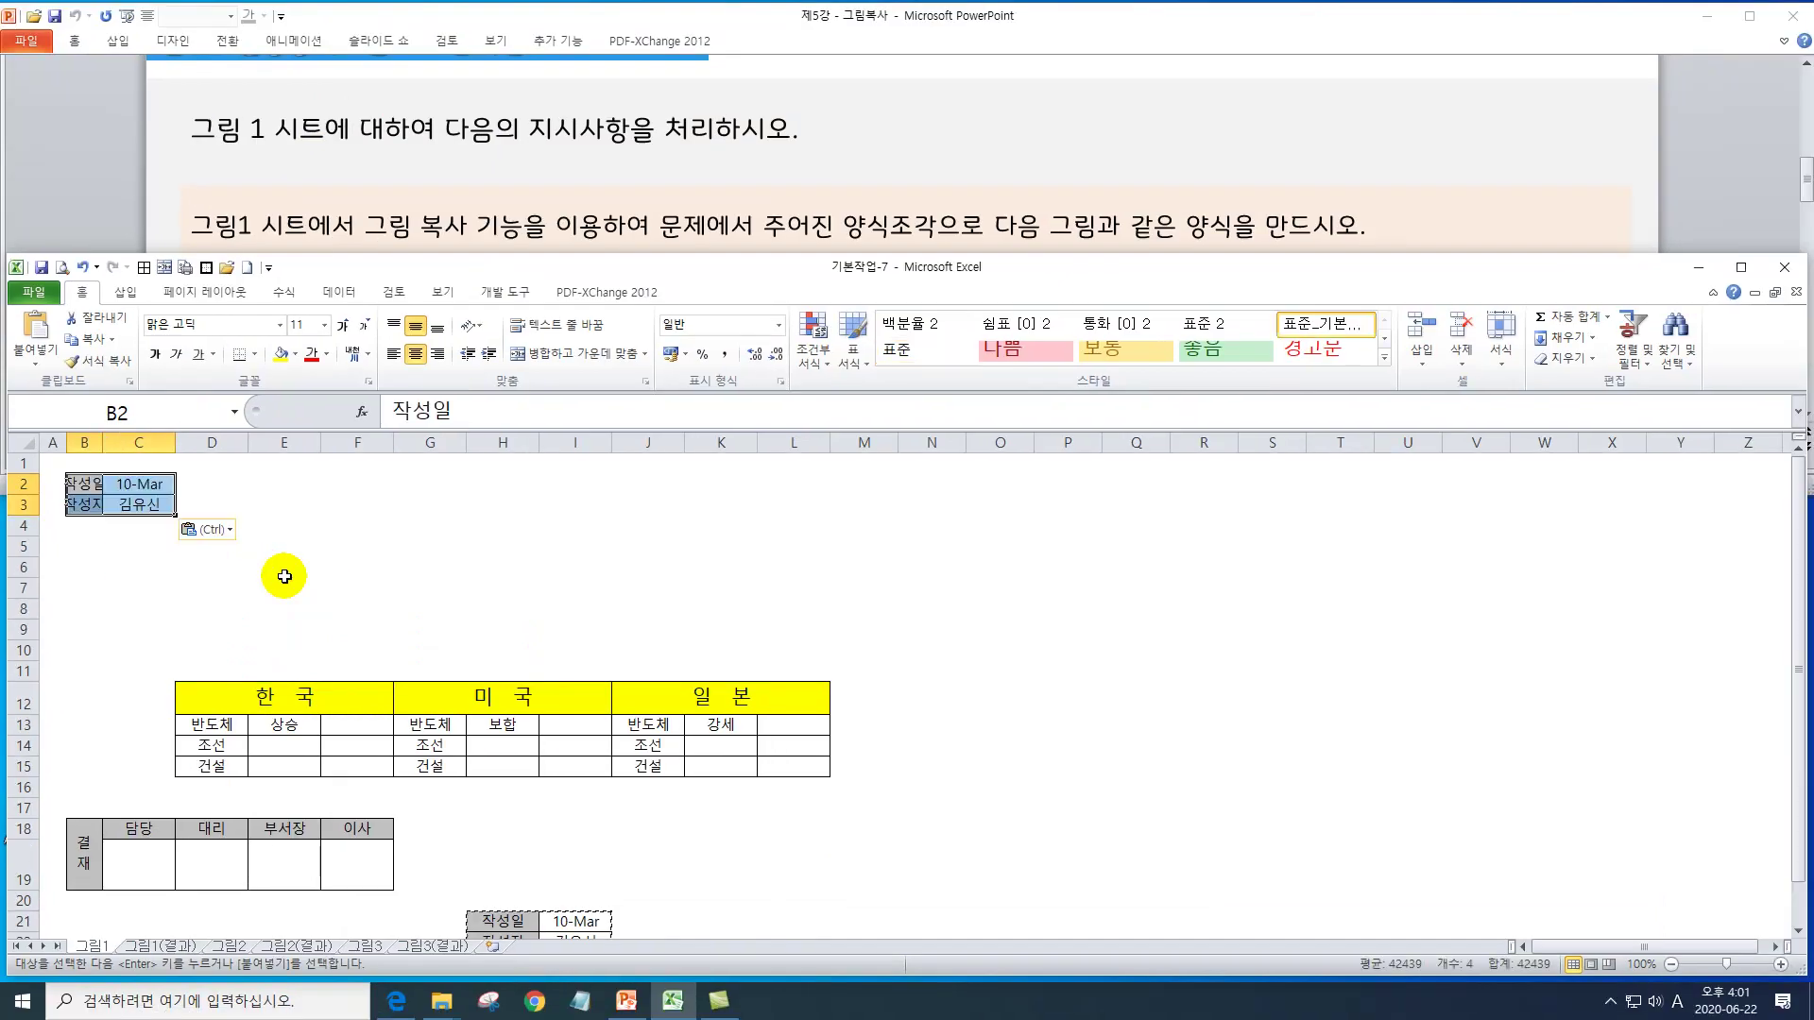
click(224, 535)
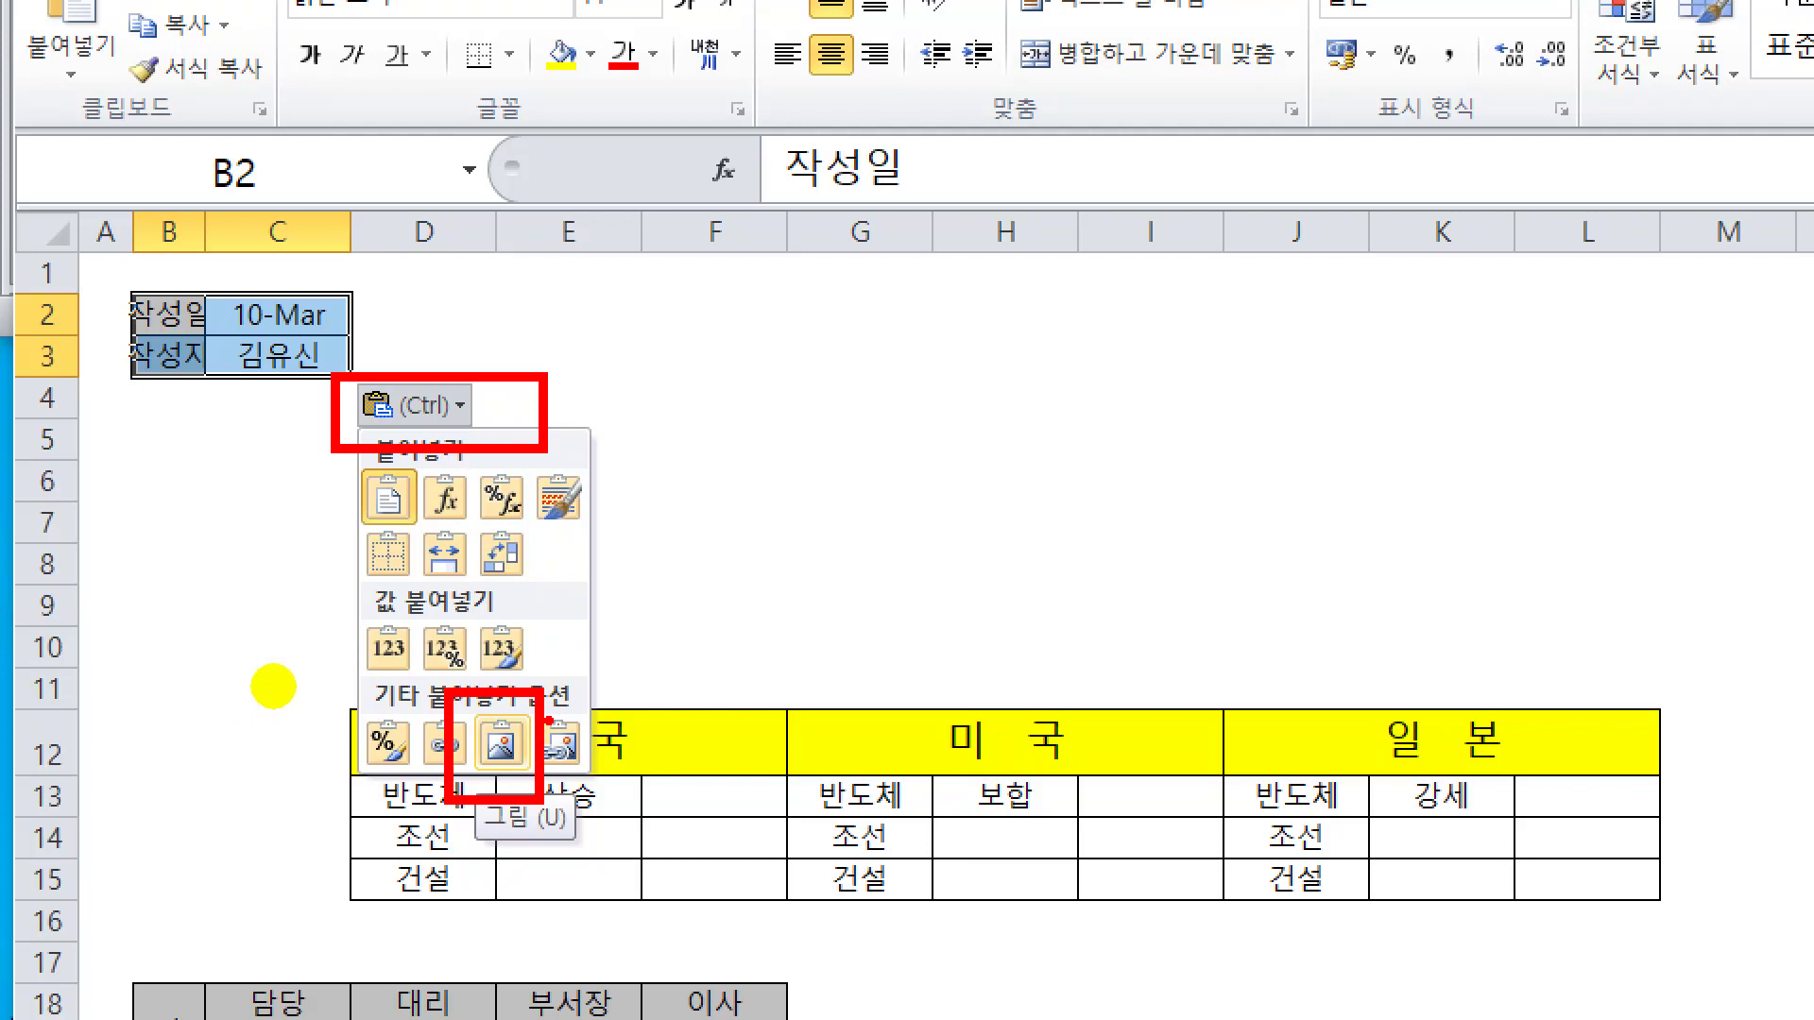
key(Escape)
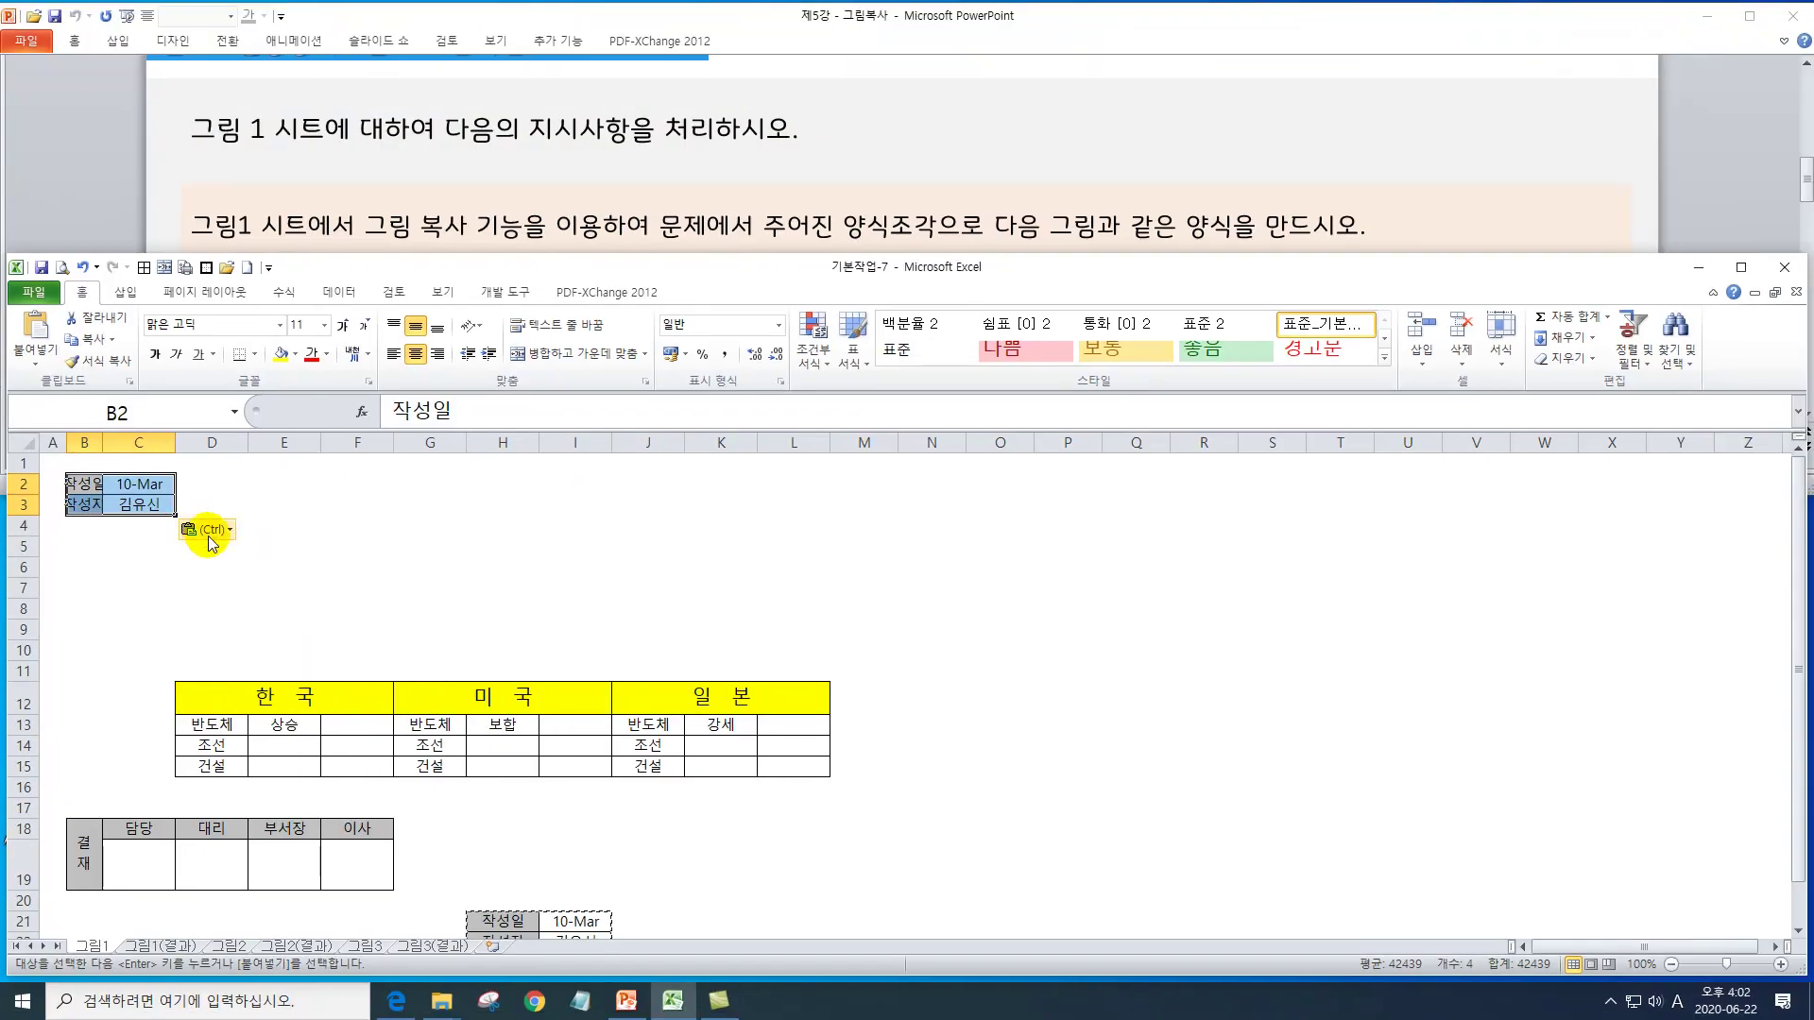
click(210, 534)
click(244, 696)
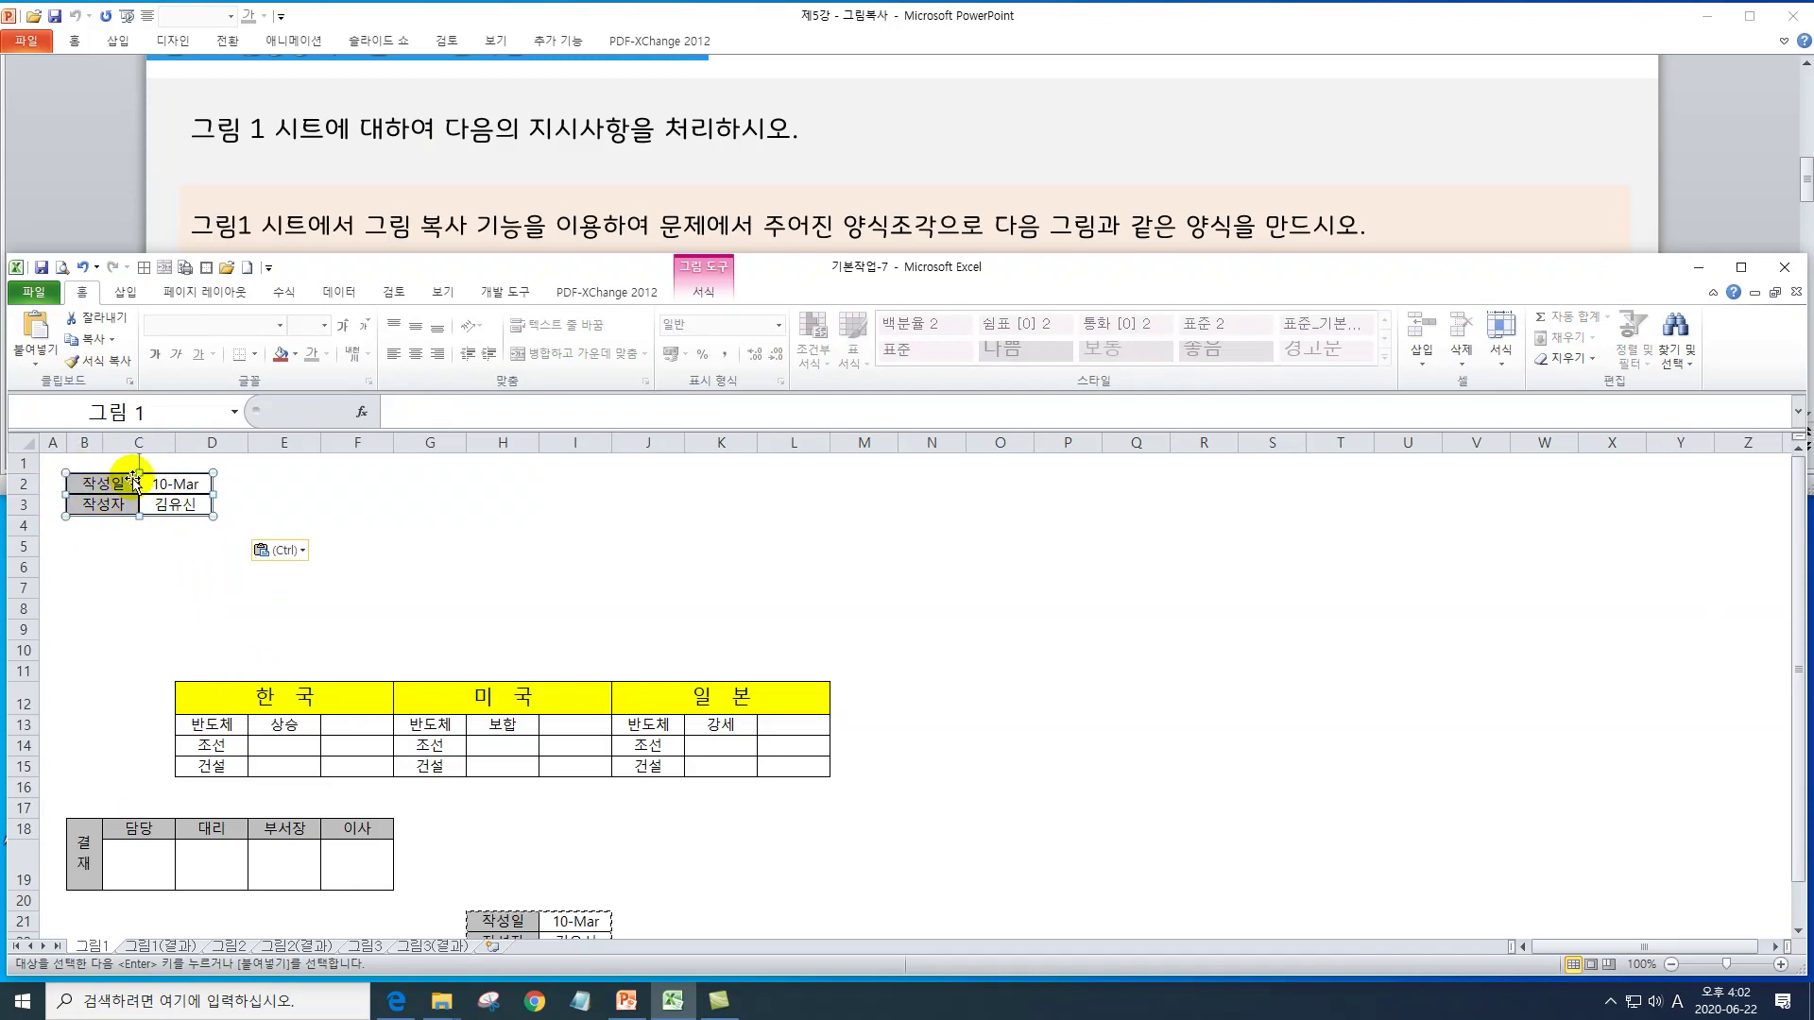
scroll(493, 822, down, 2)
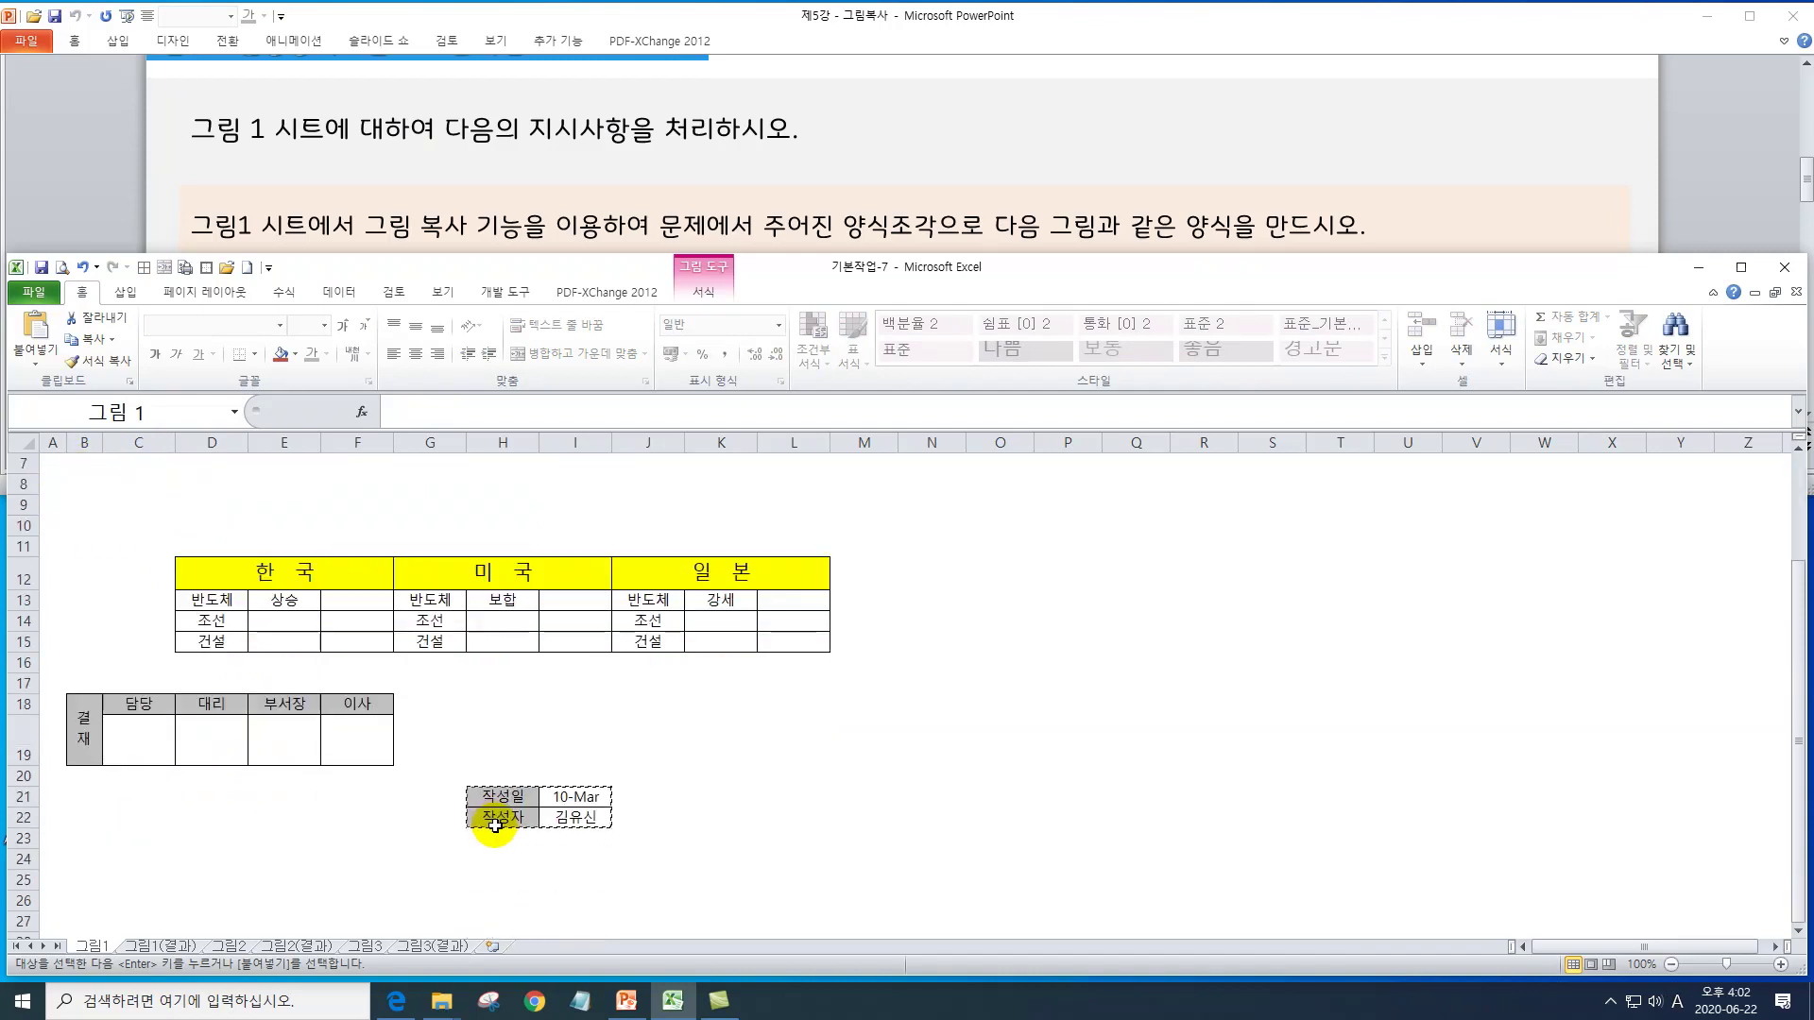
scroll(383, 733, up, 2)
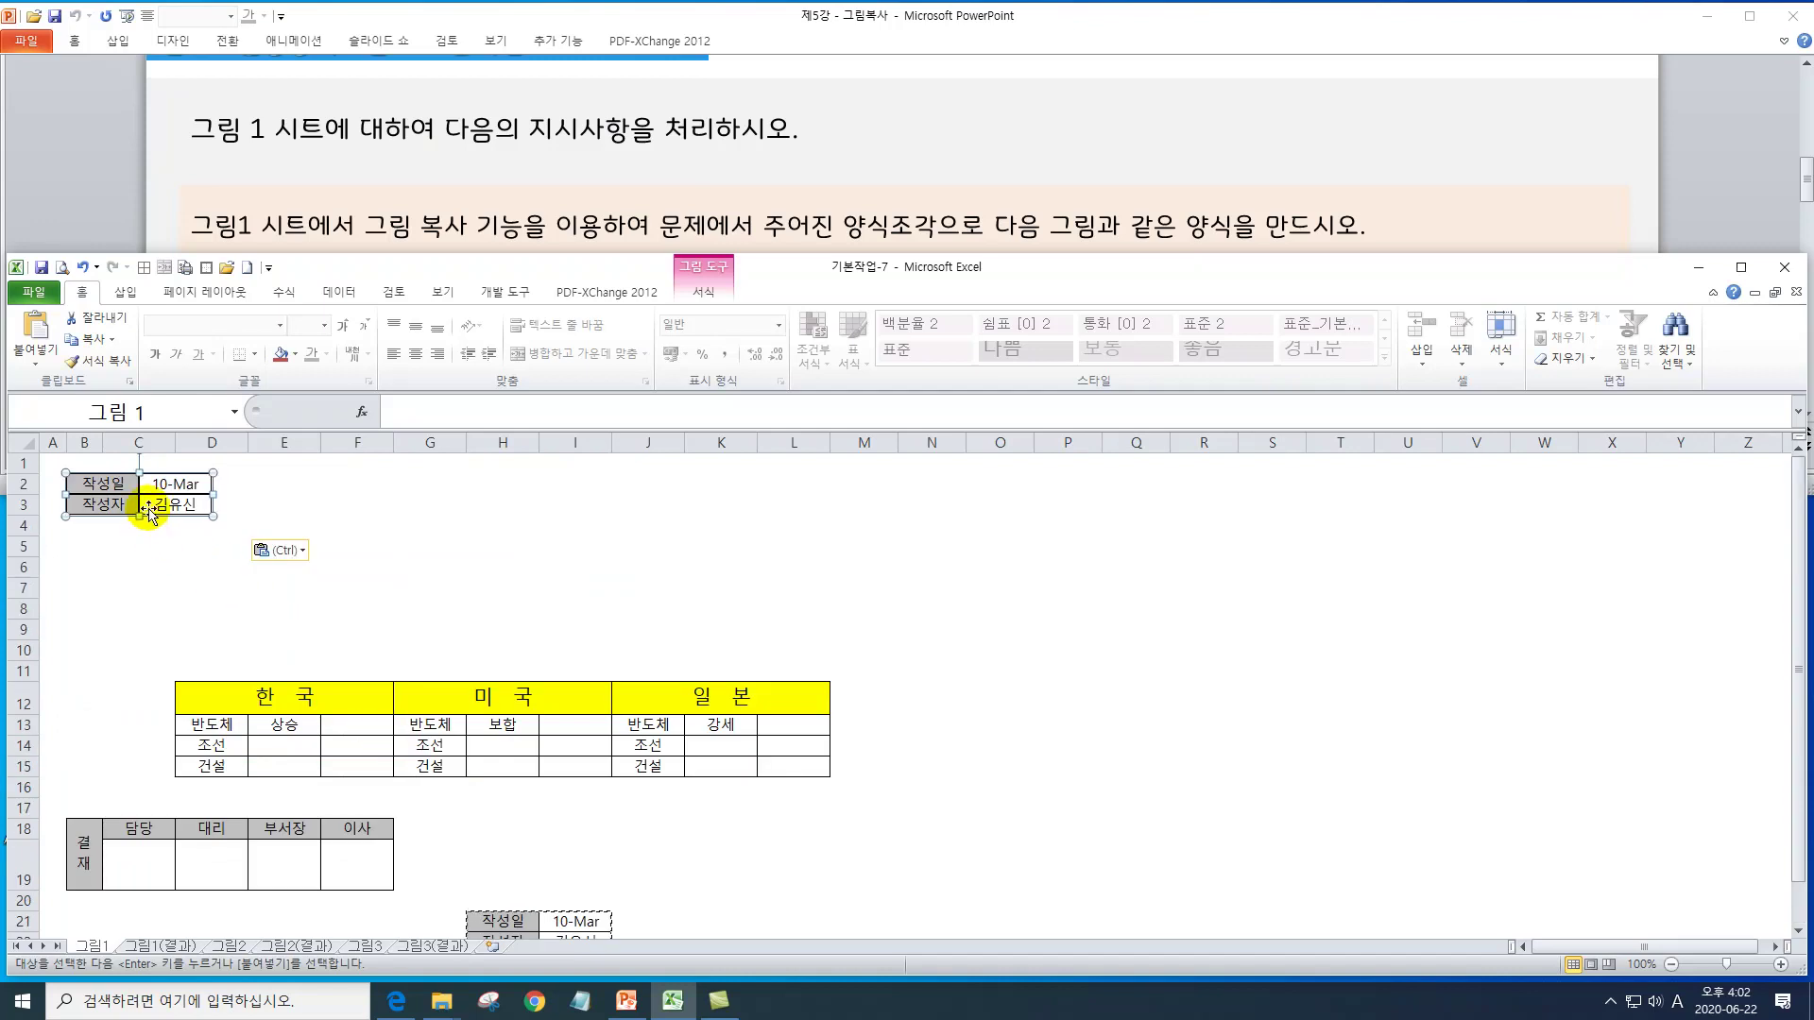
- Copy the 결재 approval table B18:F19 and paste it as a picture at F2, matching the sample form
click(382, 179)
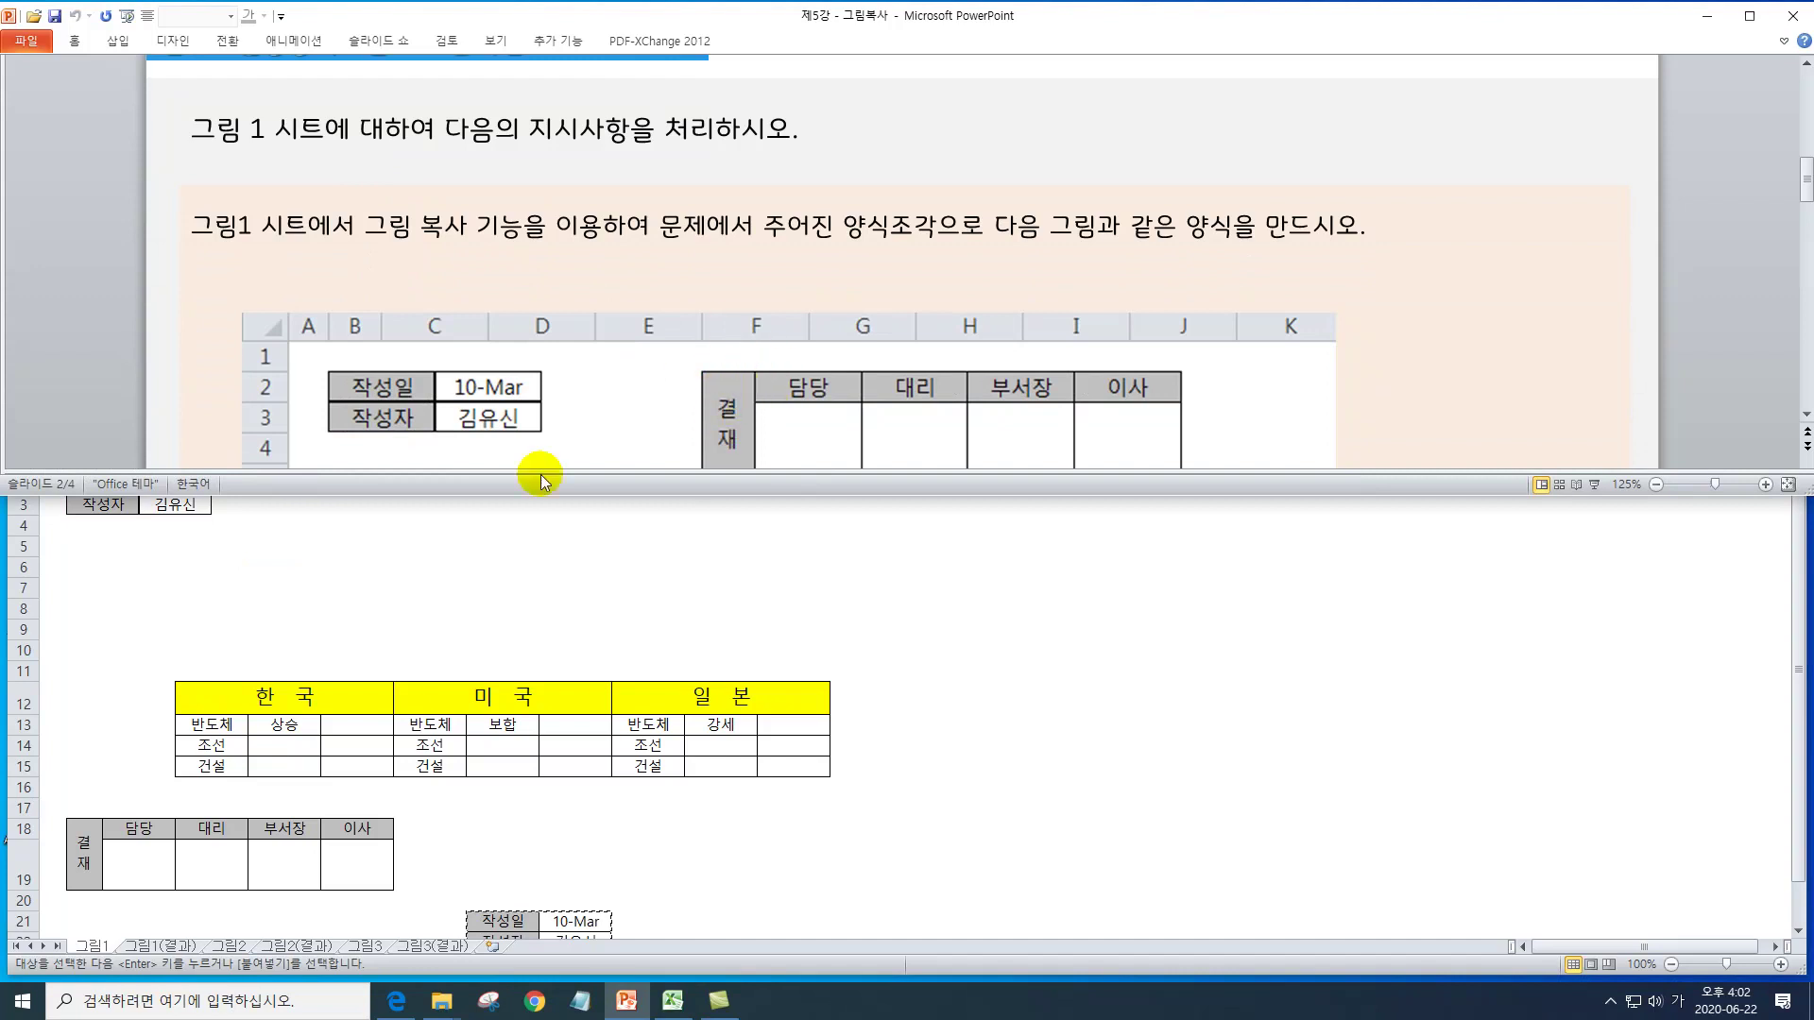
click(278, 855)
drag(85, 853, 356, 866)
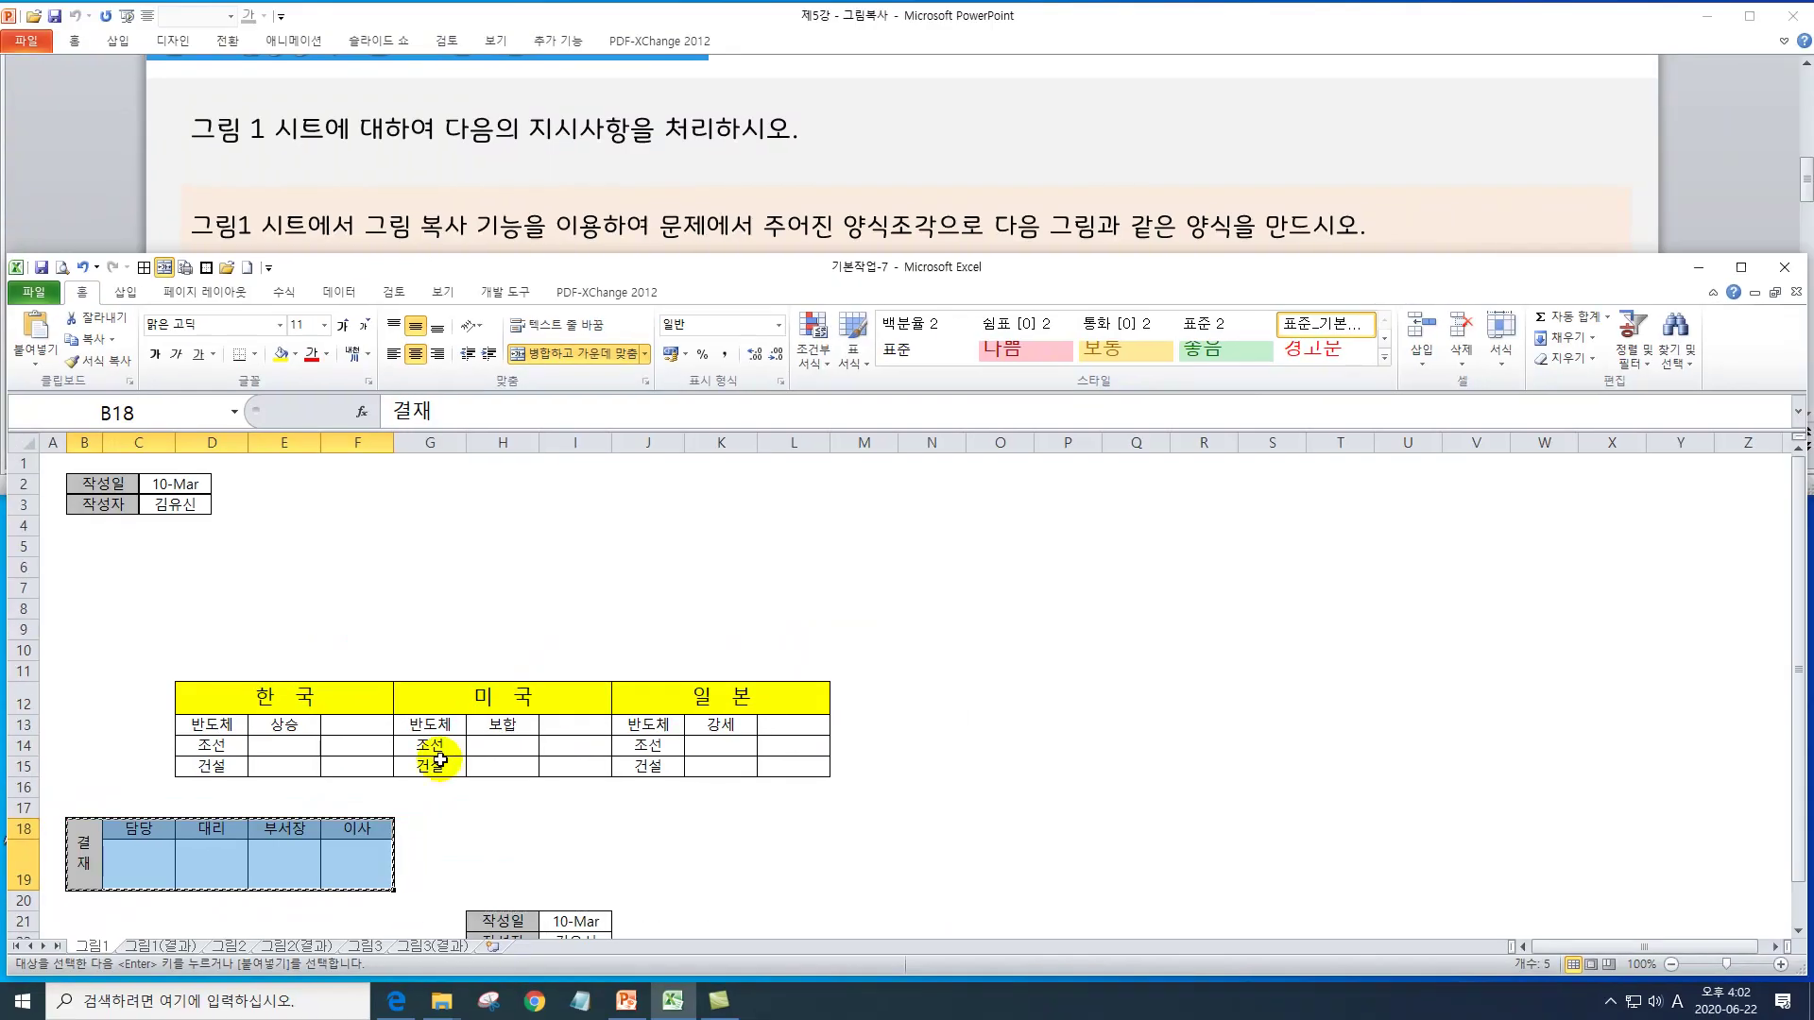
key(ctrl+c)
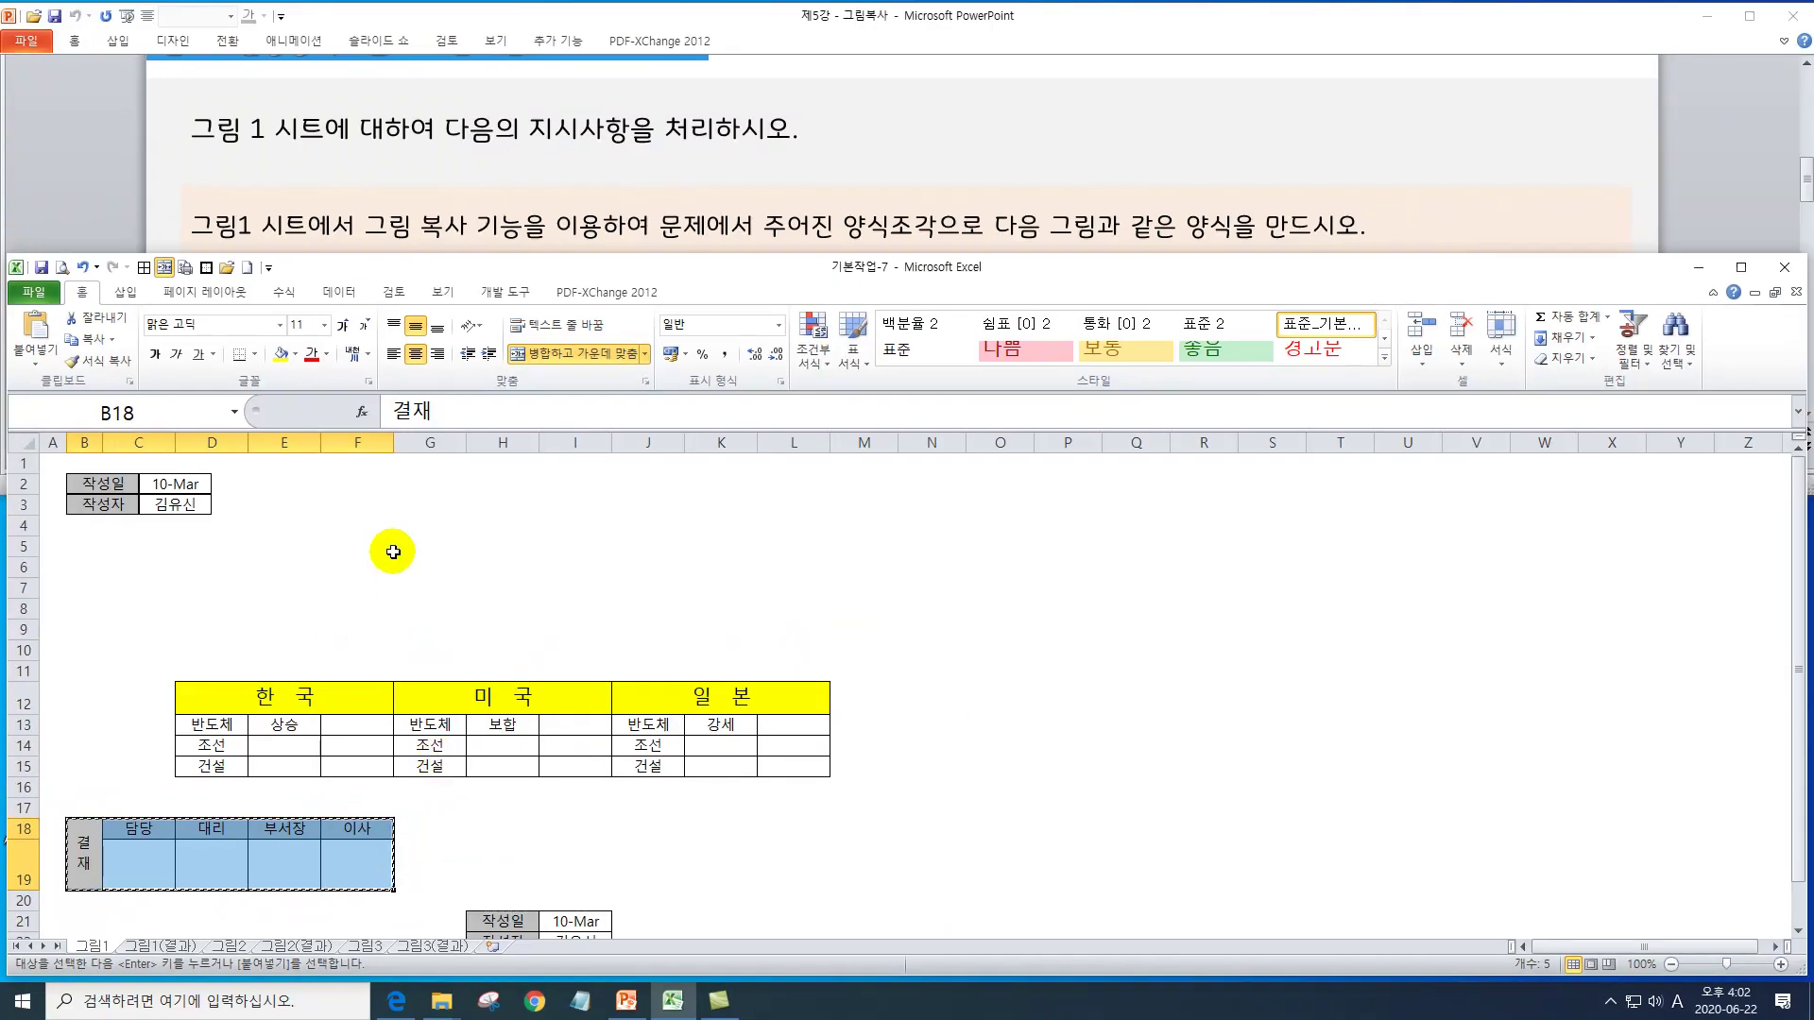
click(335, 484)
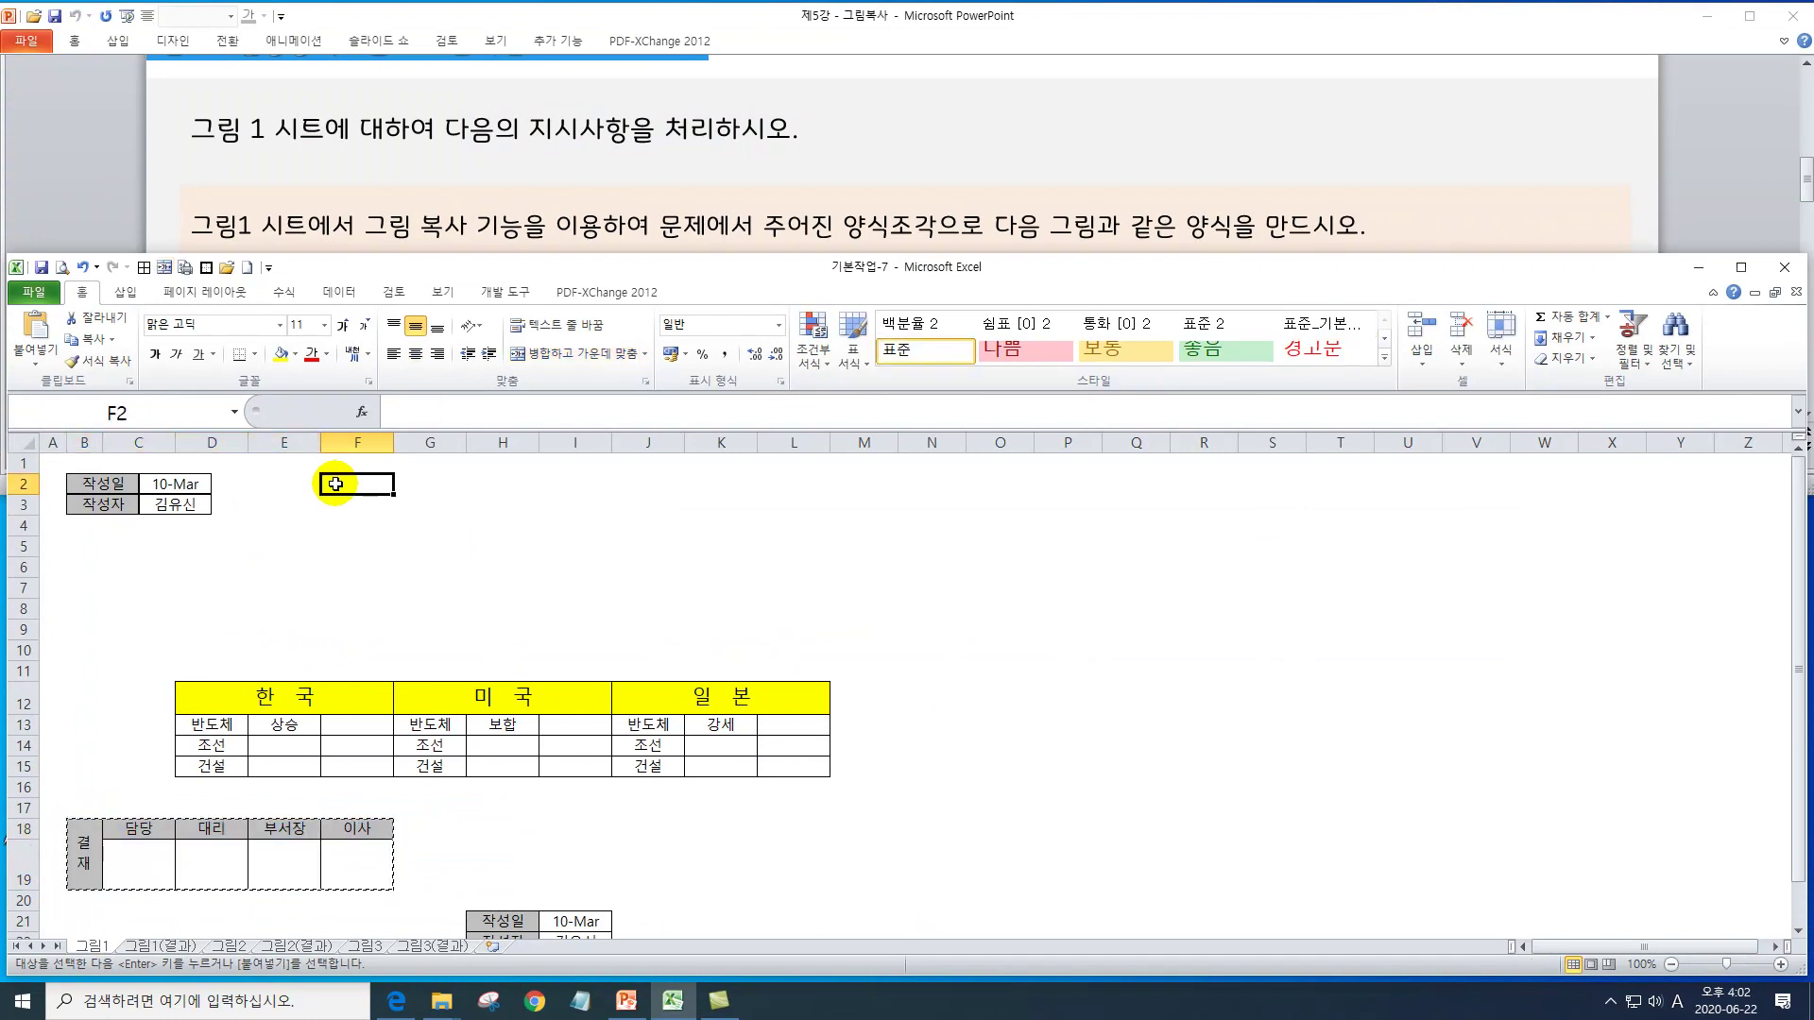
key(ctrl+v)
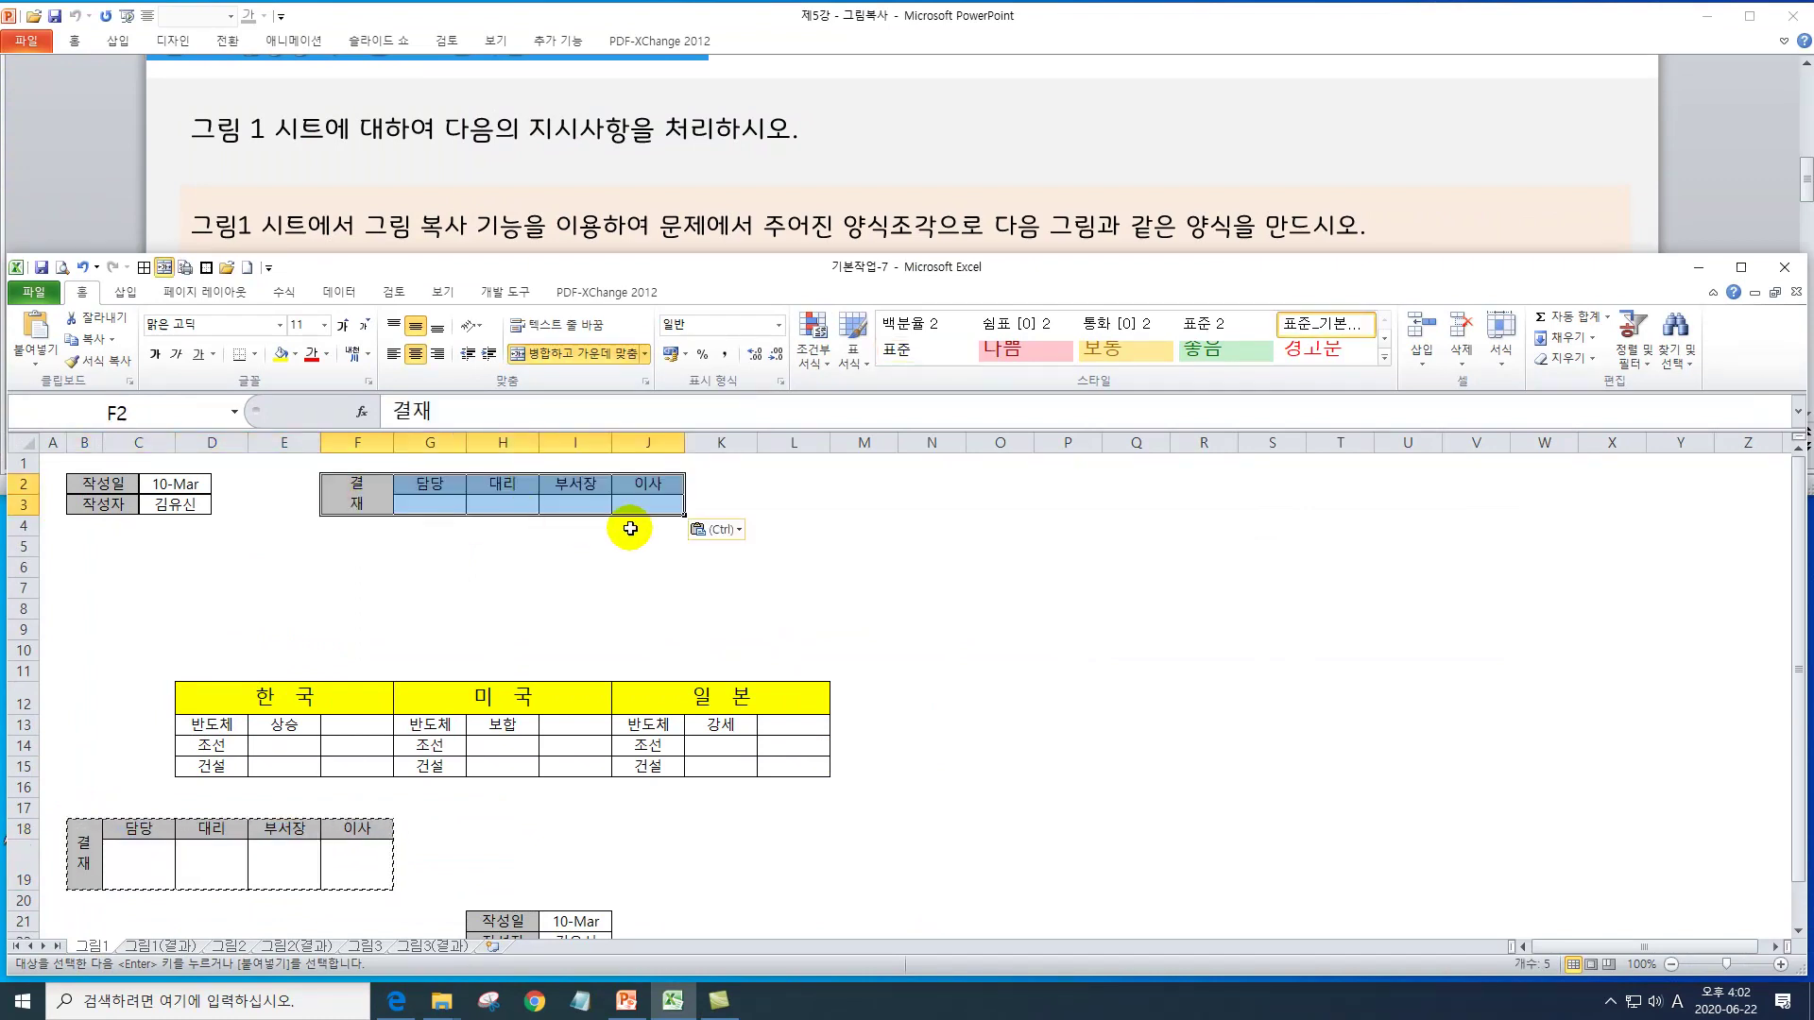
click(701, 530)
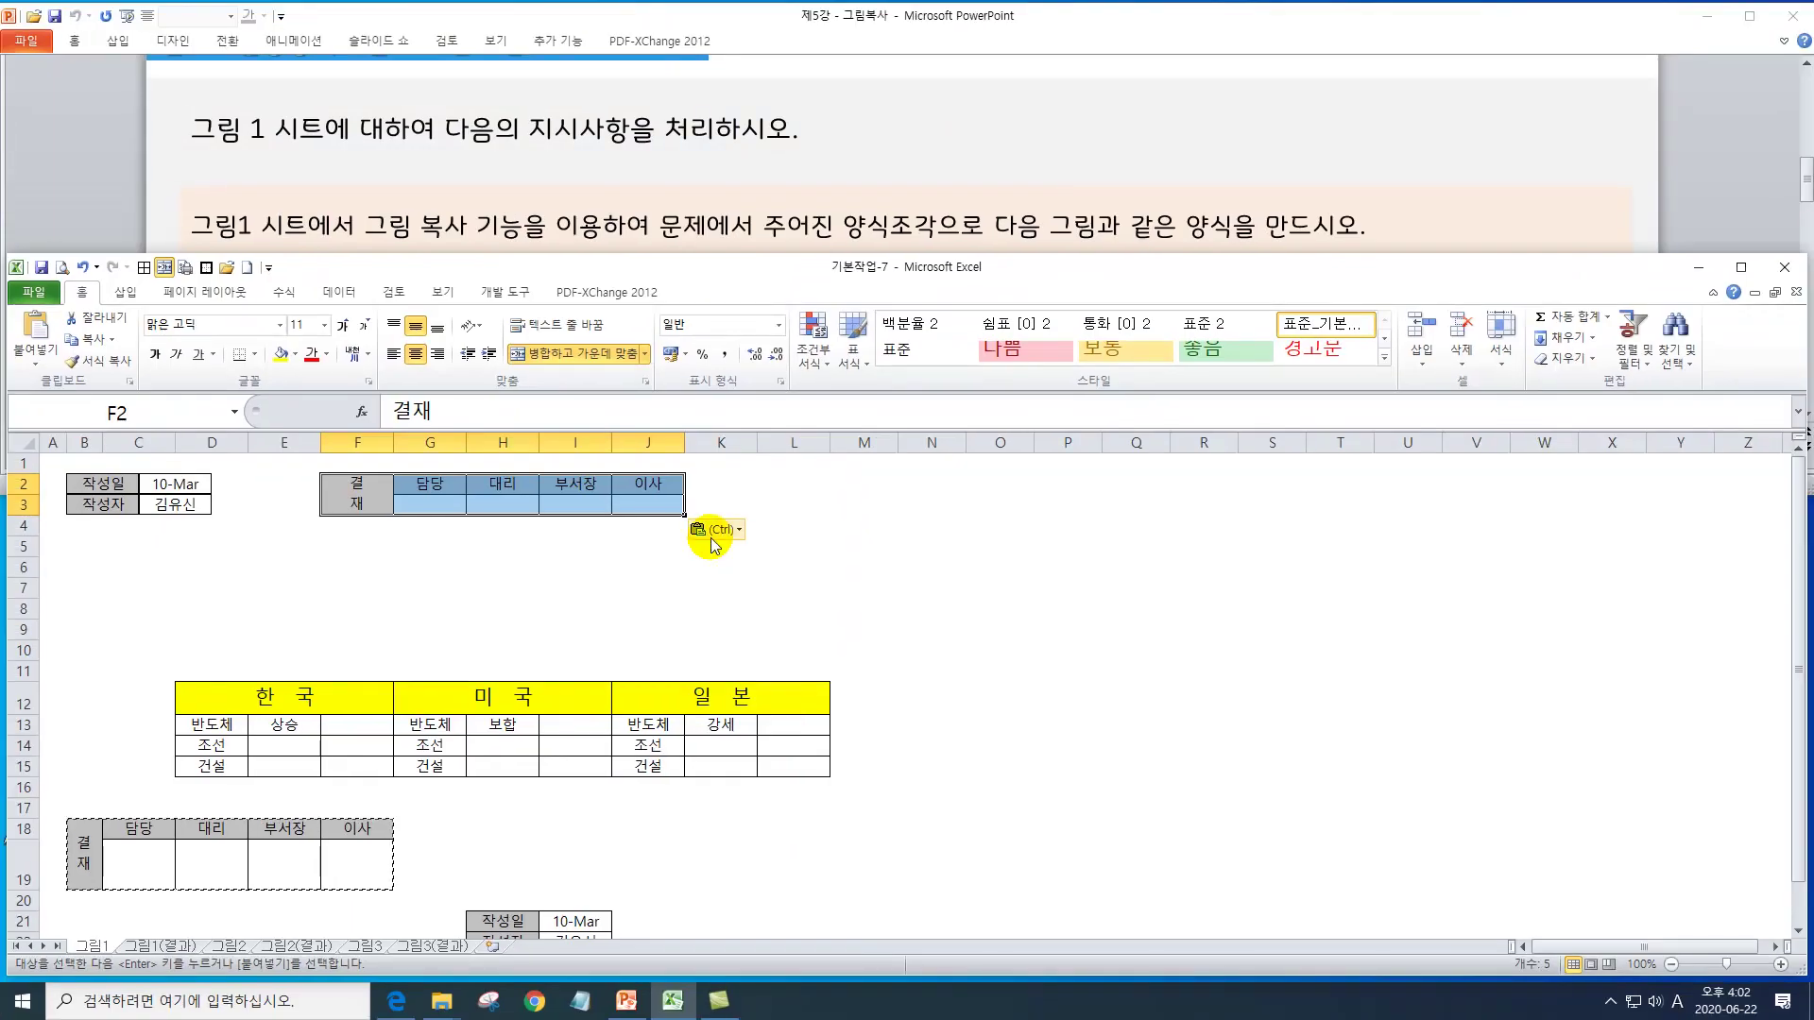
click(674, 360)
click(761, 699)
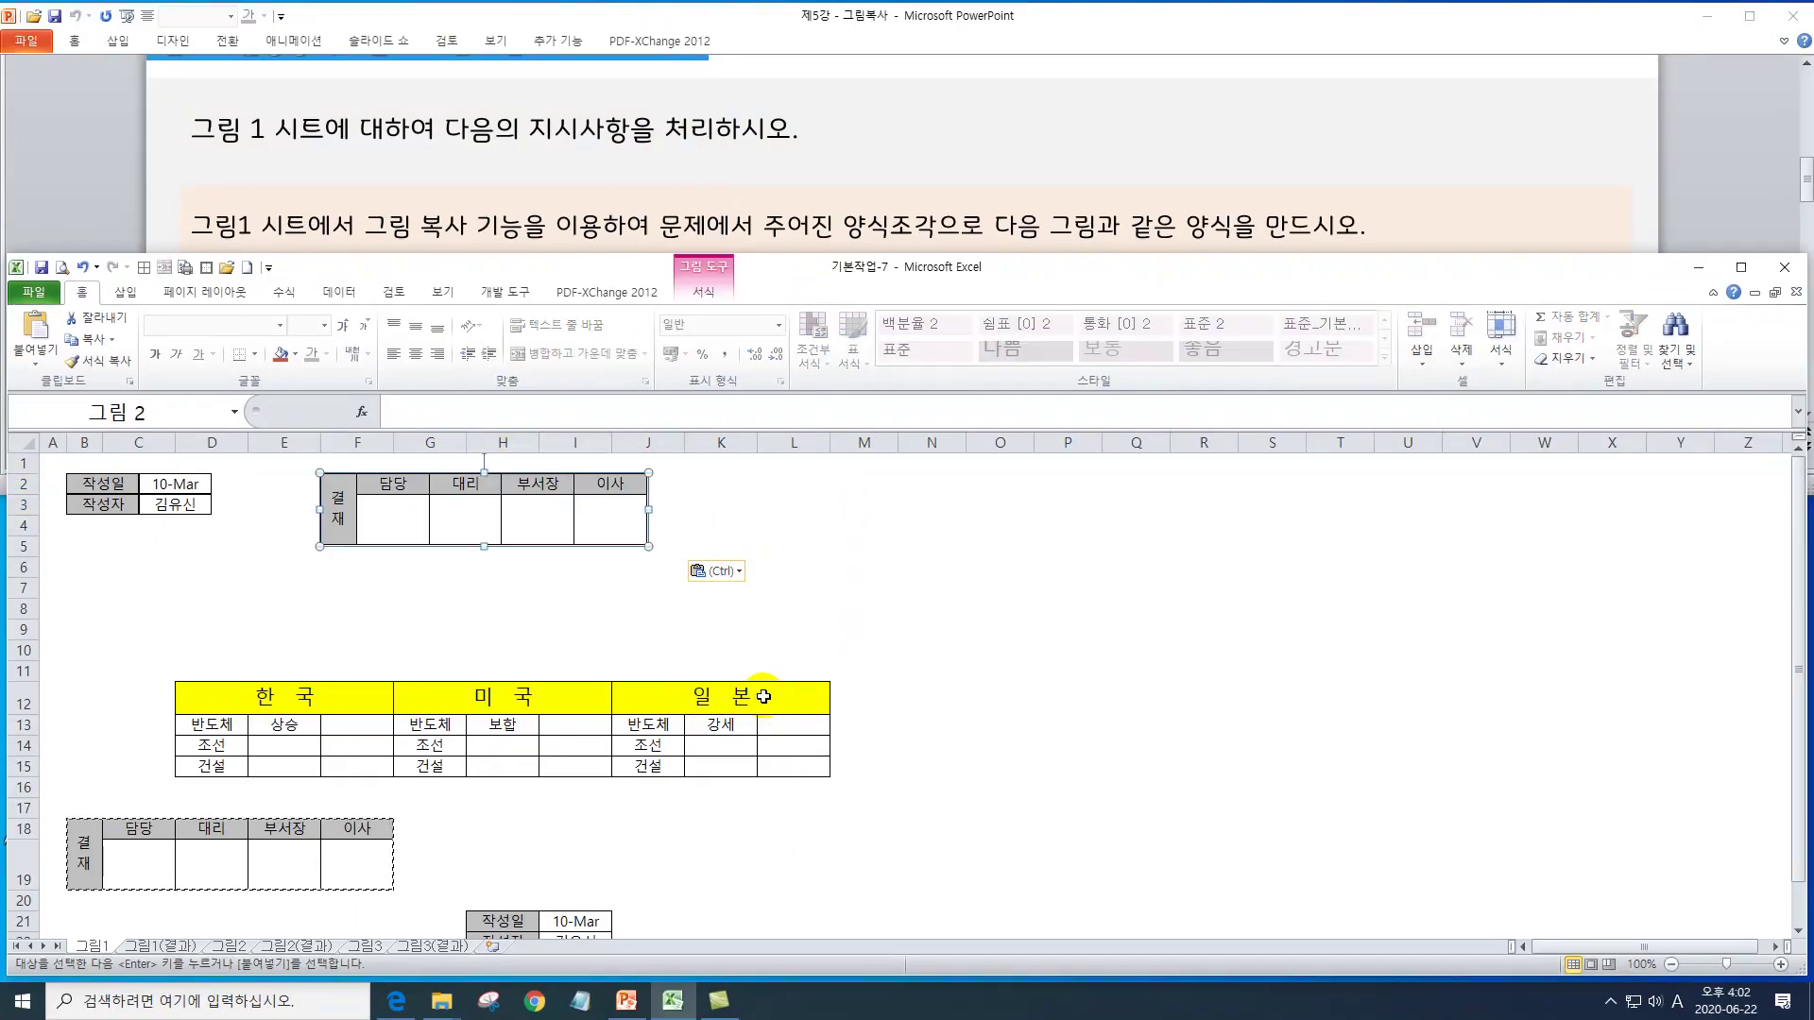
- Copy the 한국/미국/일본 table D12:L15, paste it as a picture at B6, and compare the form with the slide's sample
click(668, 218)
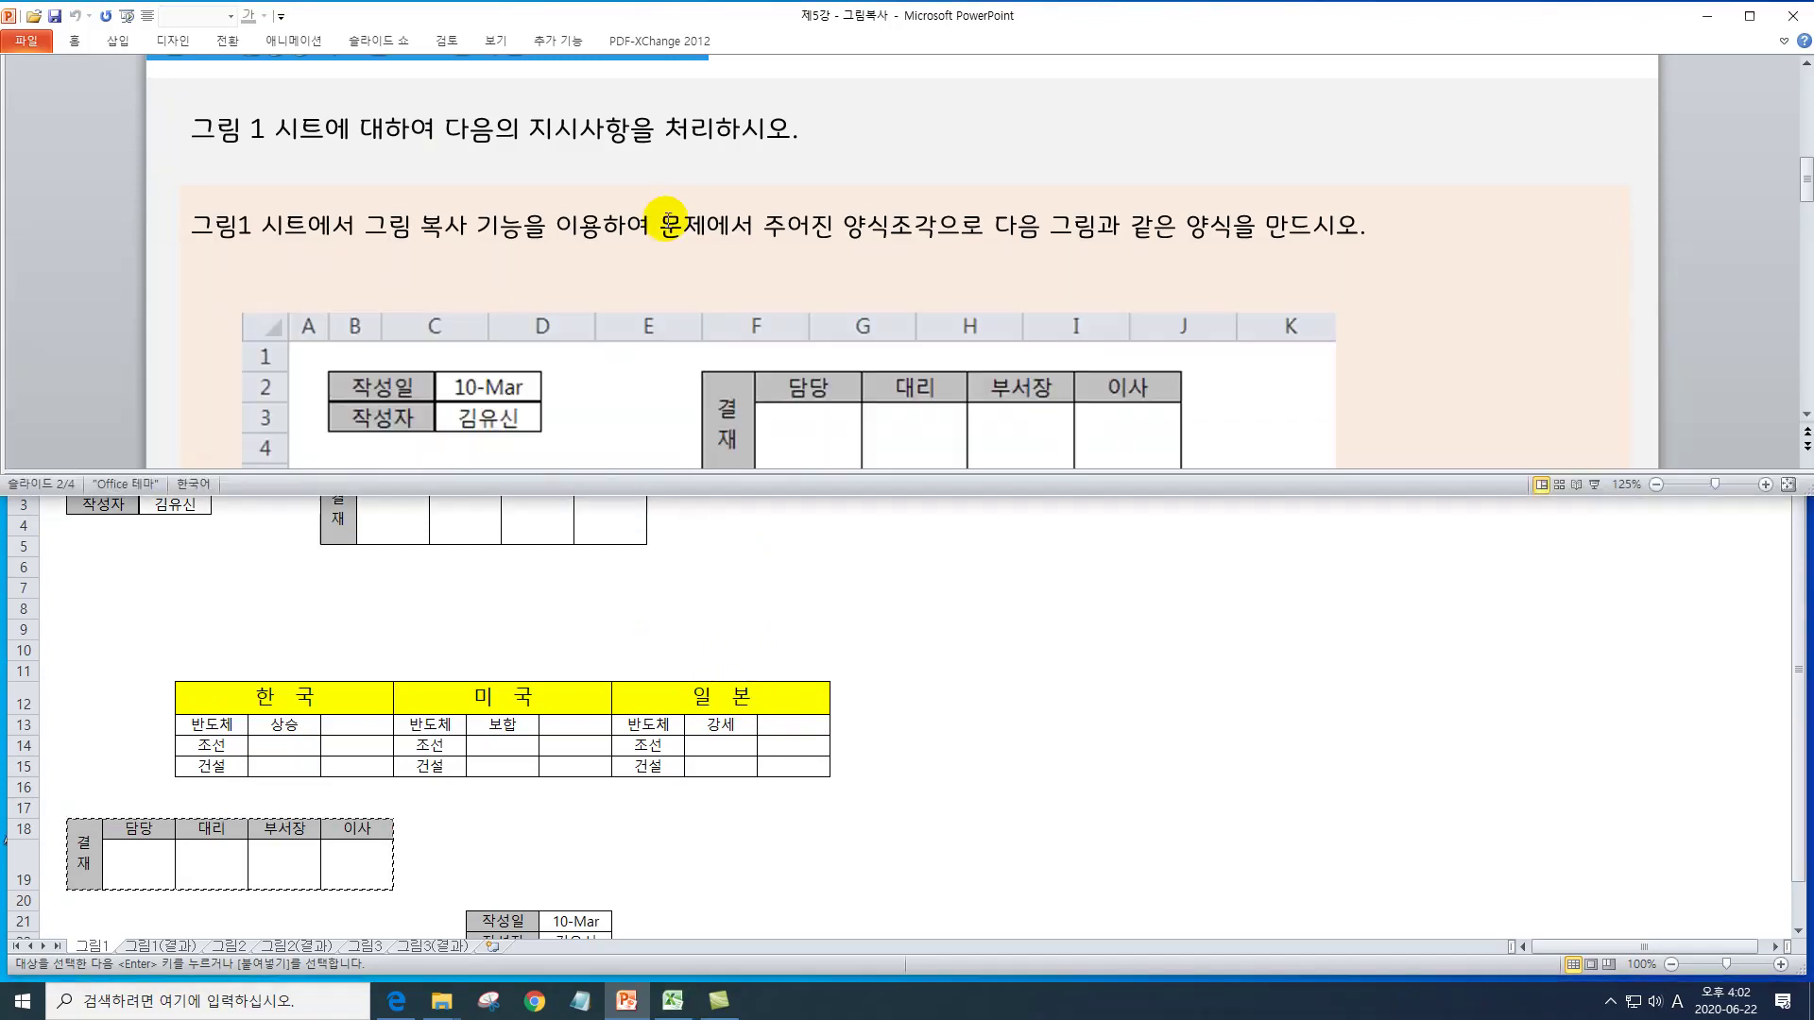
scroll(668, 220, down, 3)
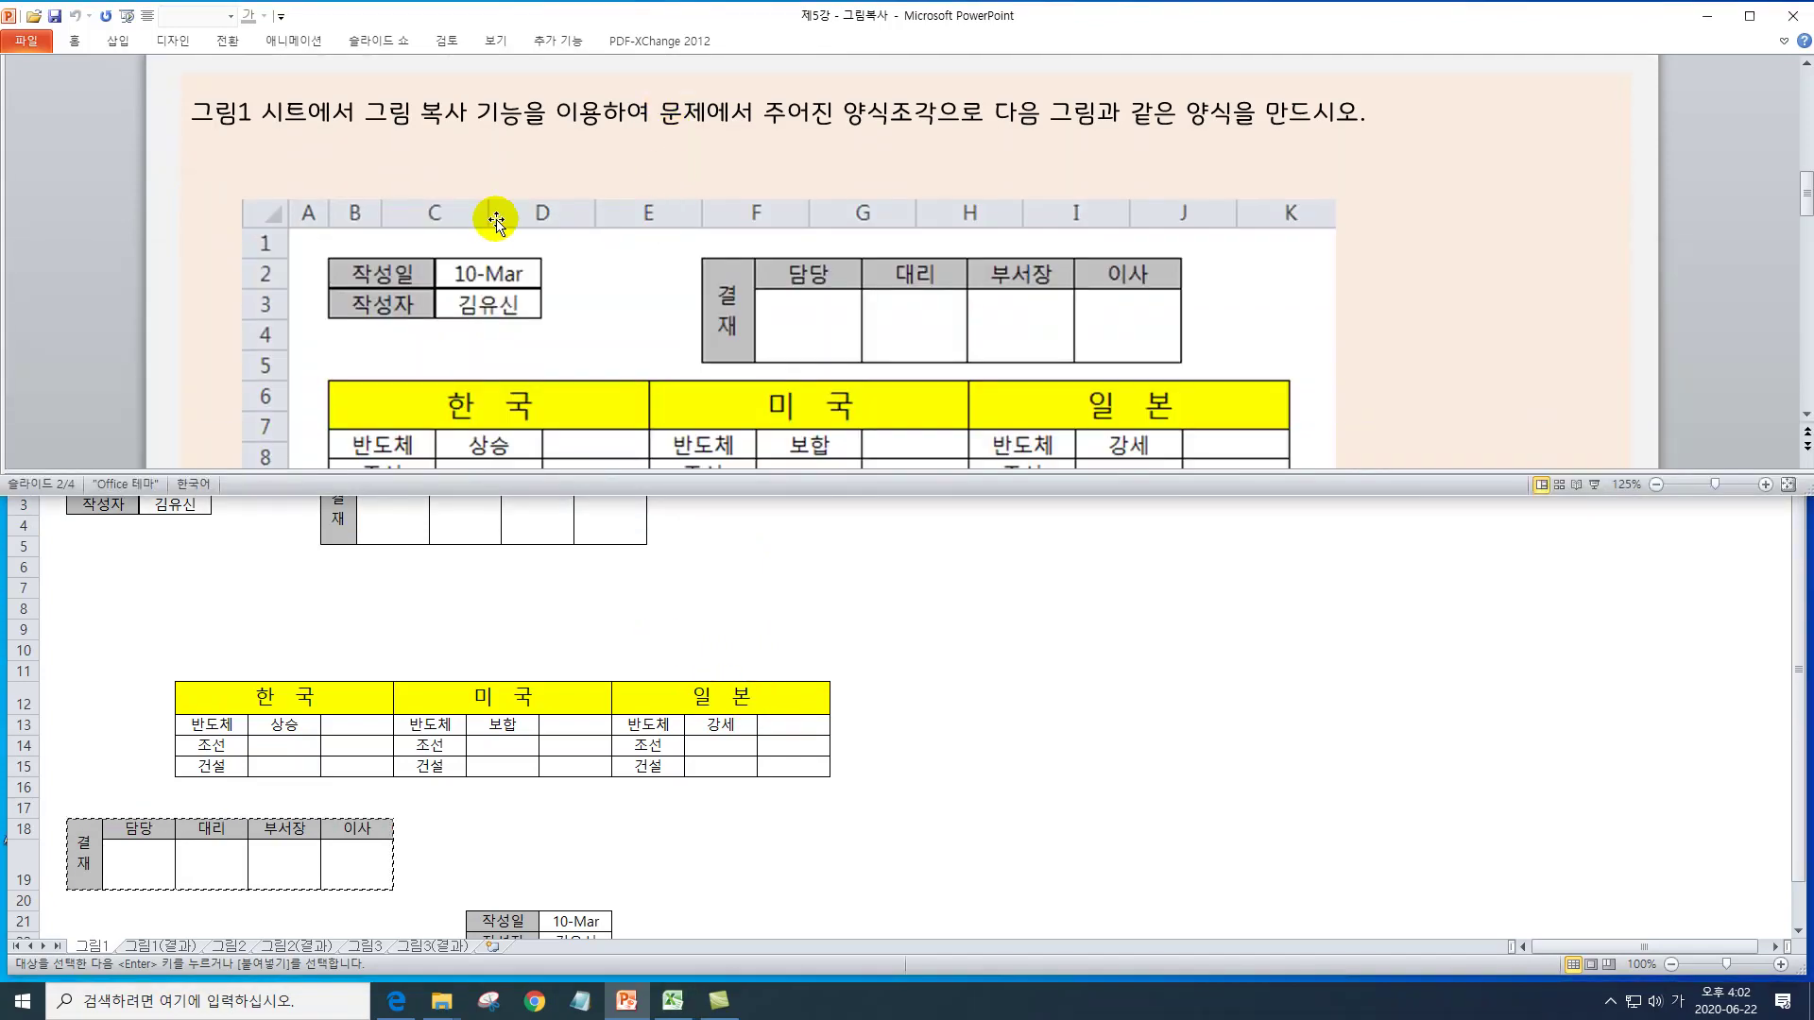
click(289, 746)
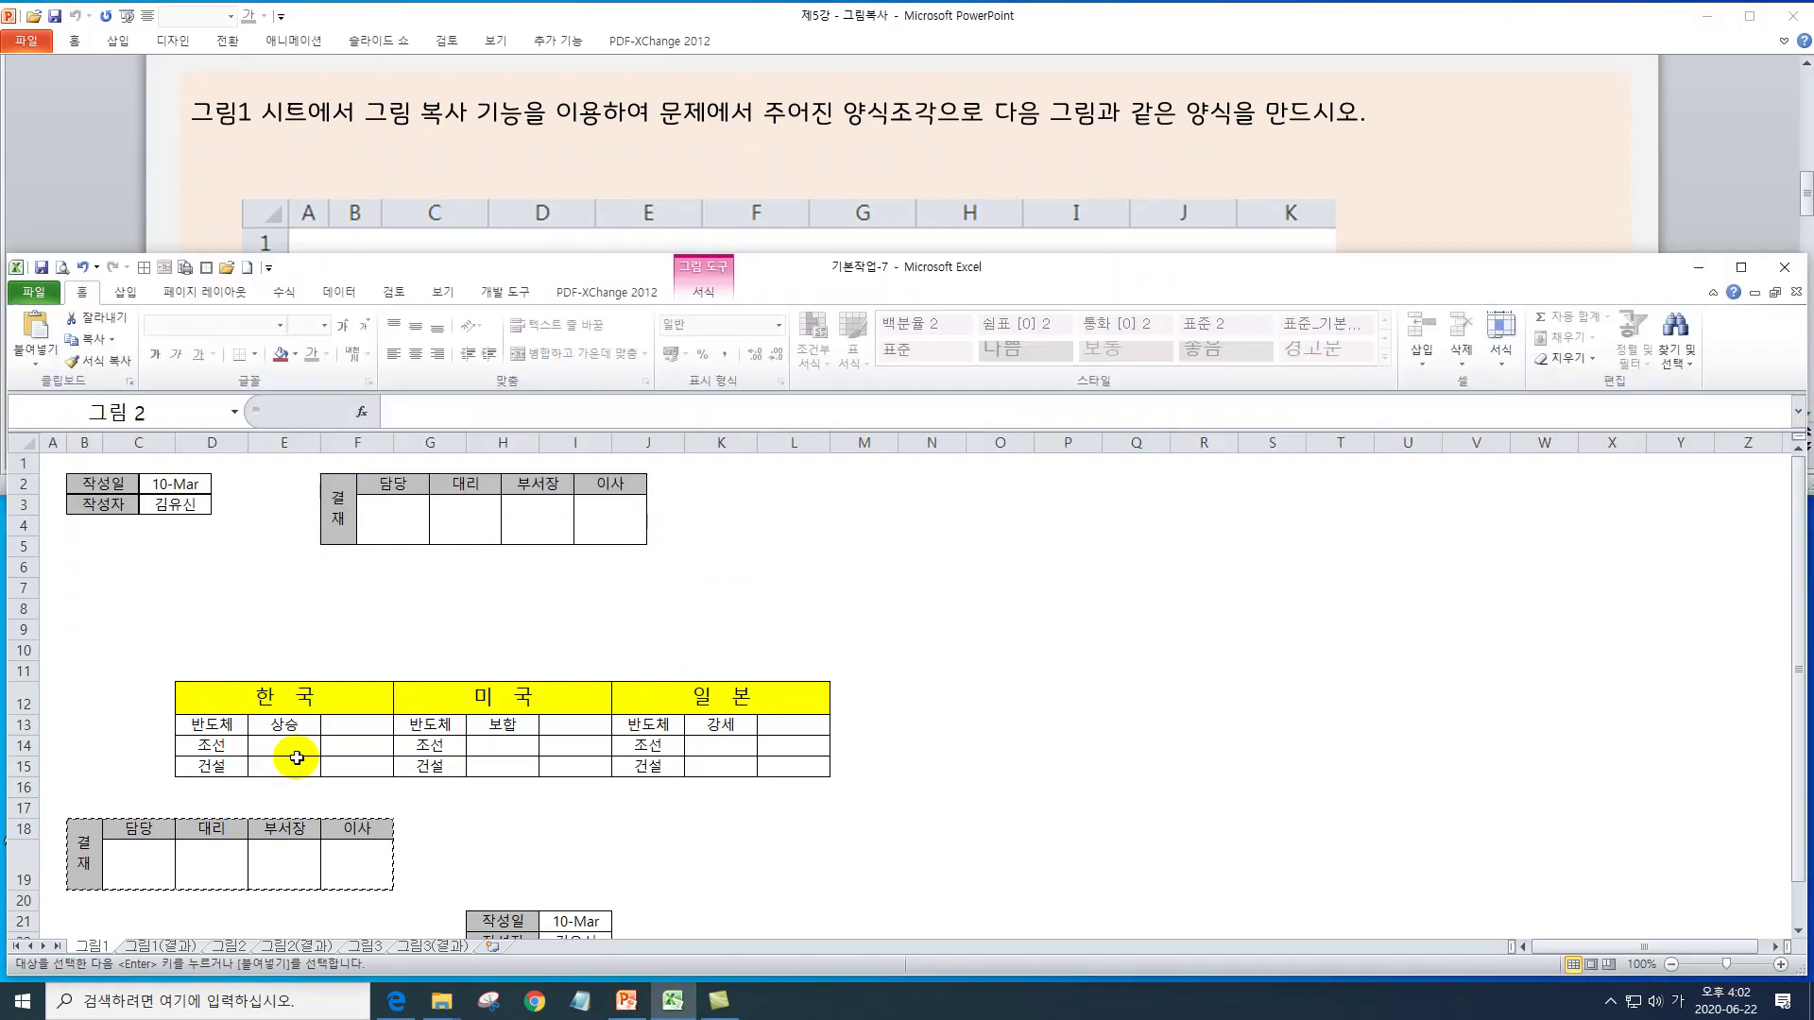
drag(264, 699, 738, 766)
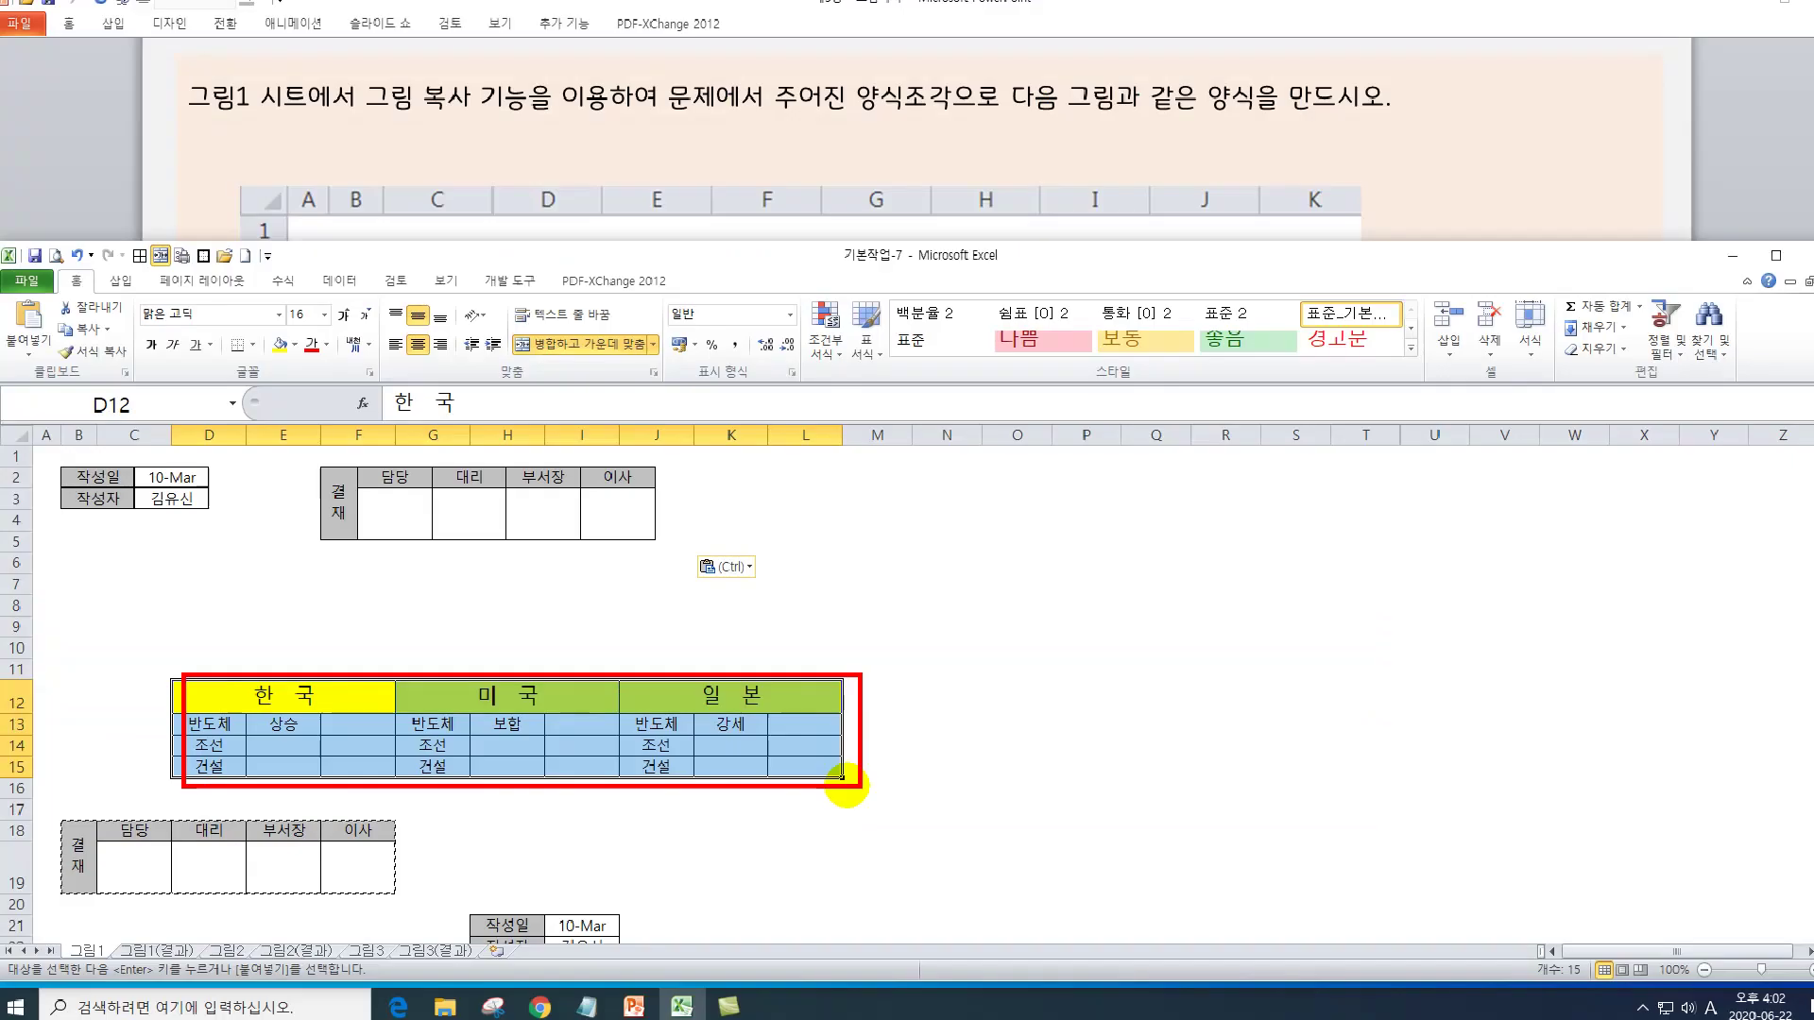
key(ctrl+c)
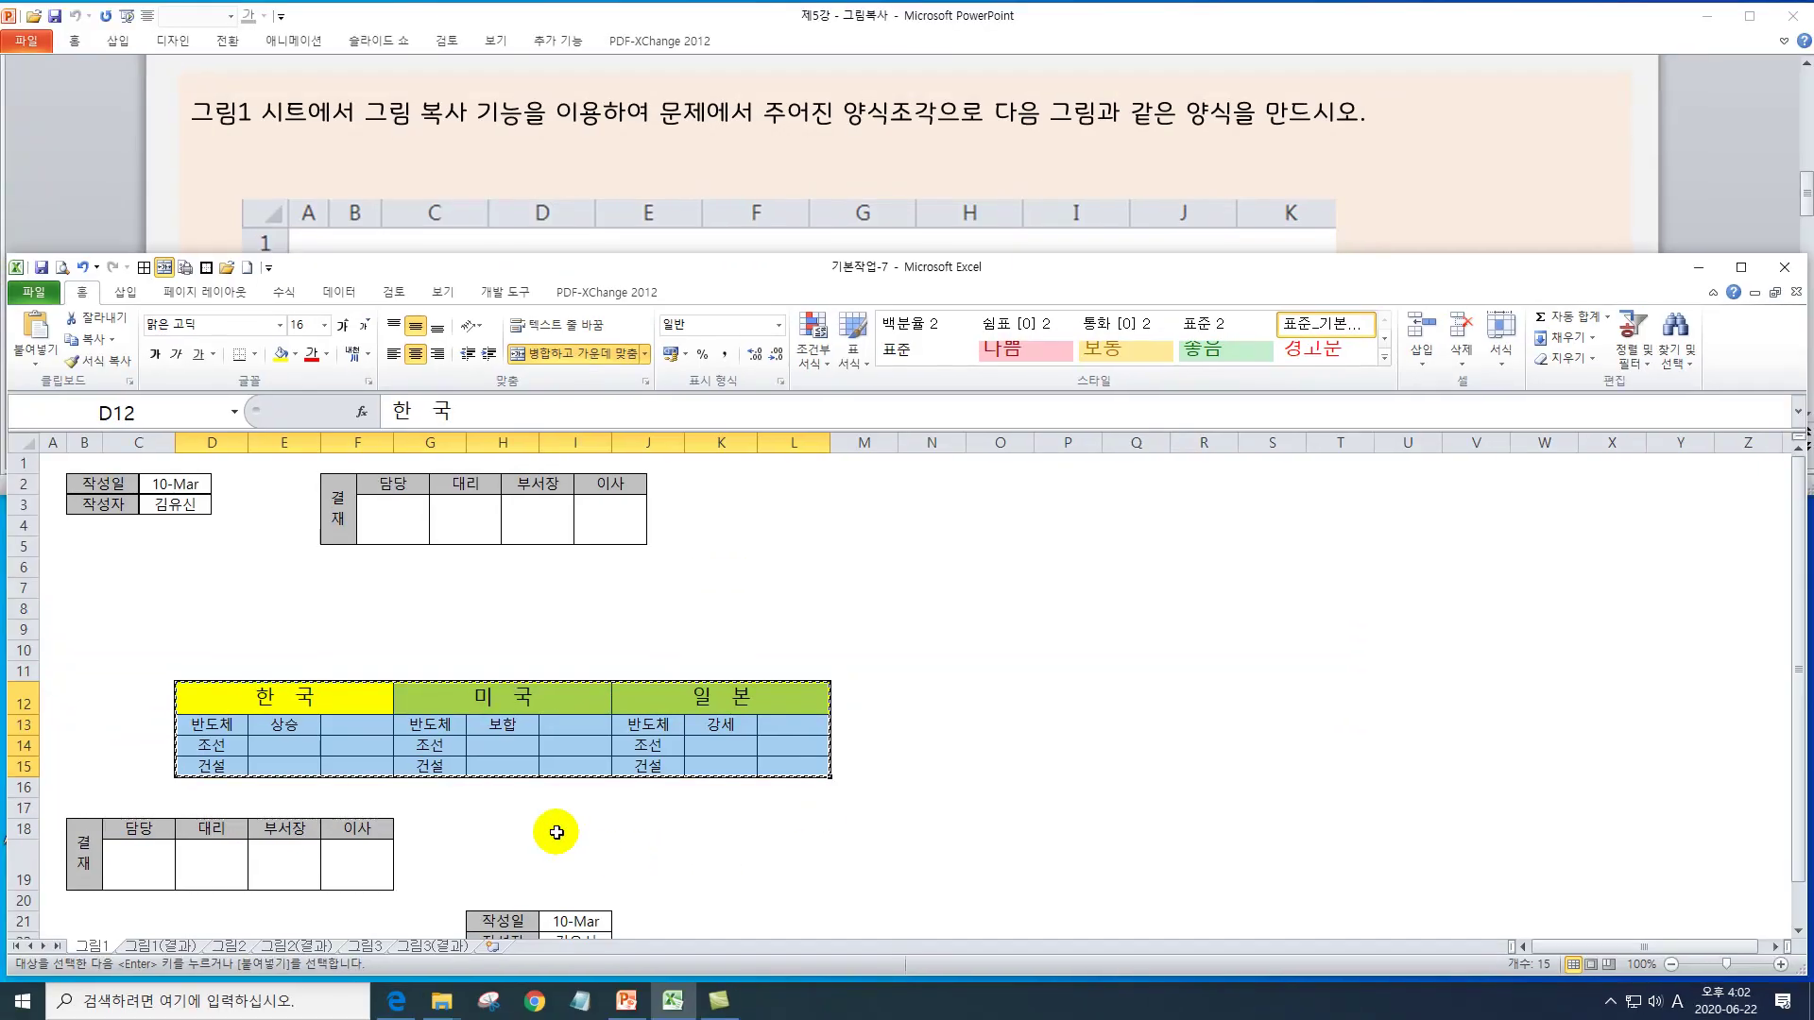
click(84, 567)
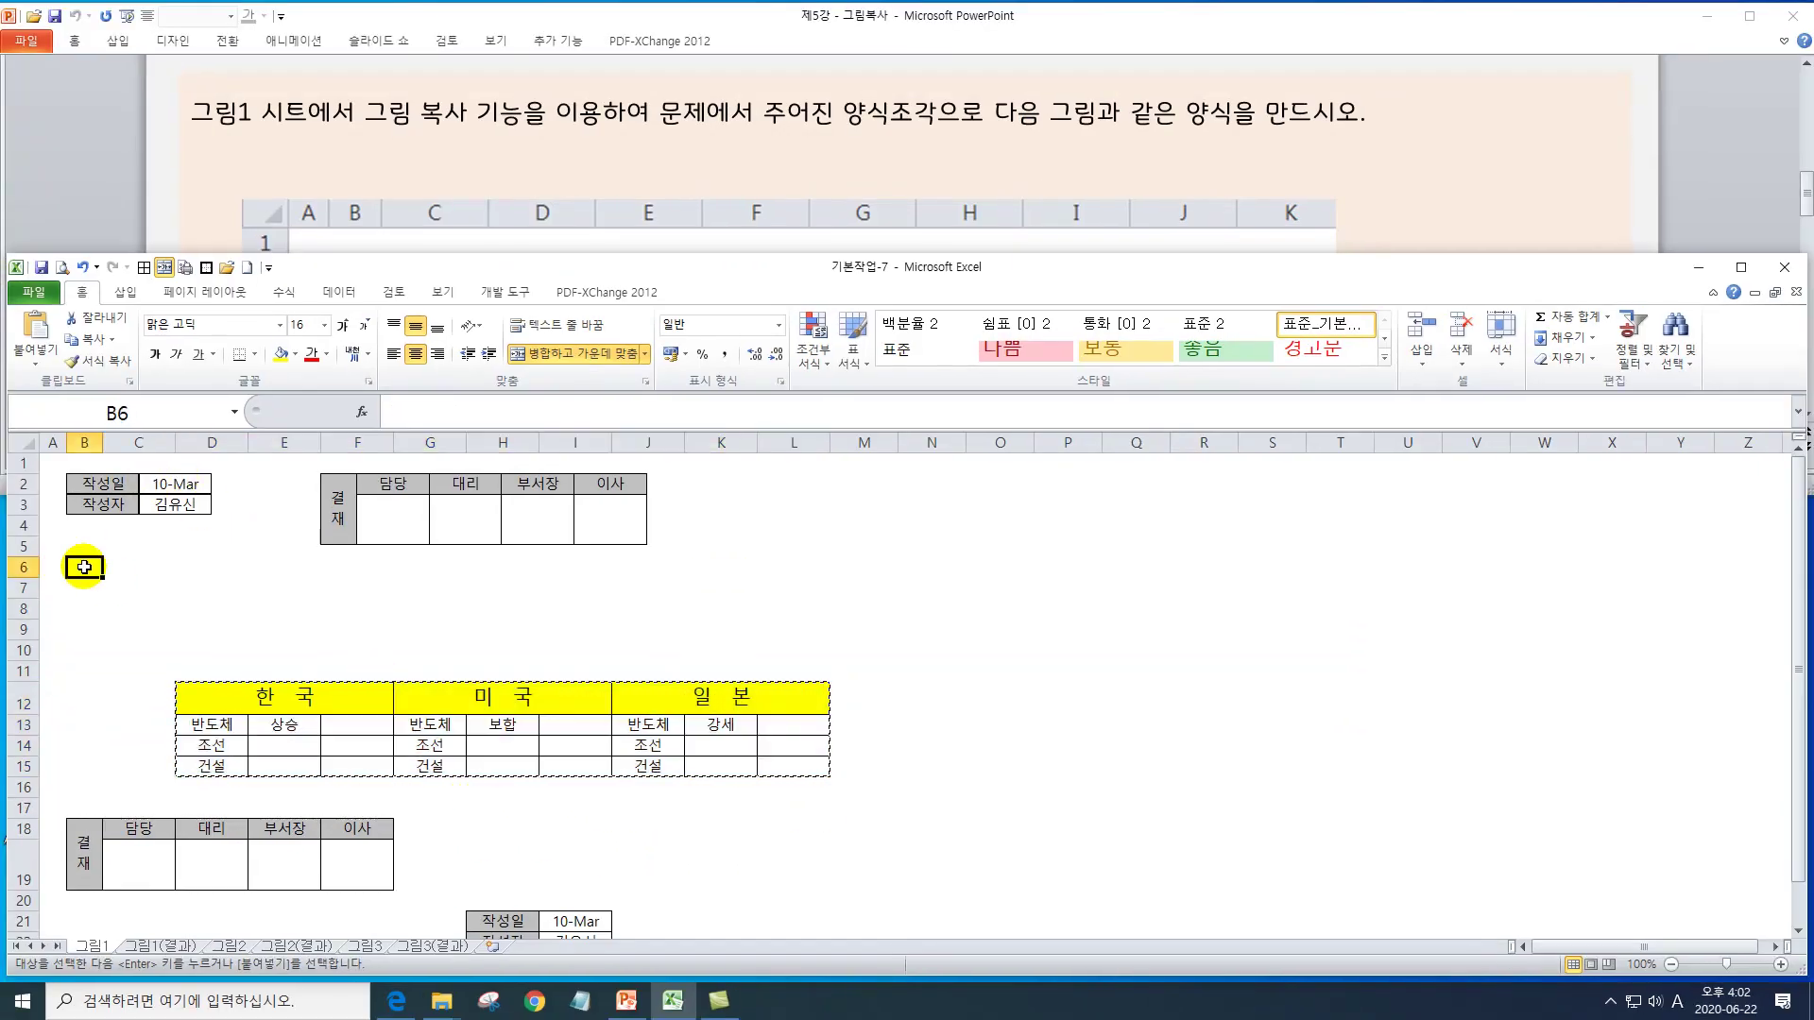
key(ctrl+v)
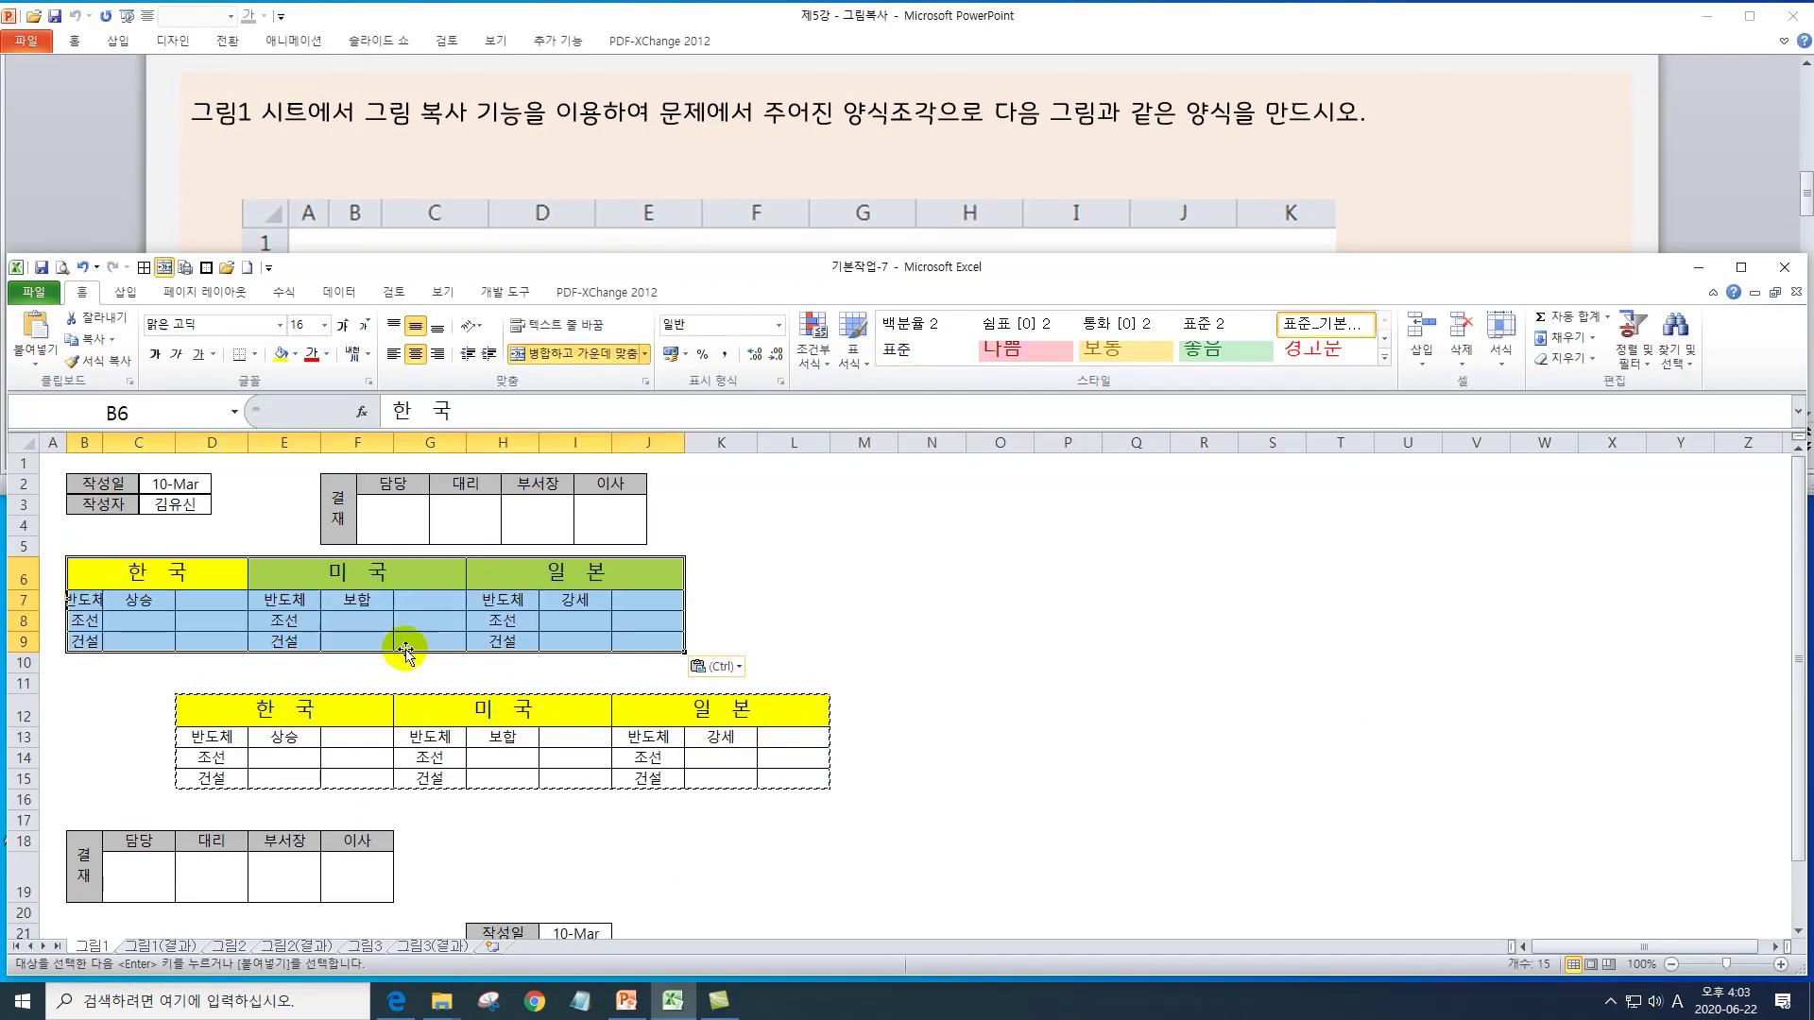
click(724, 667)
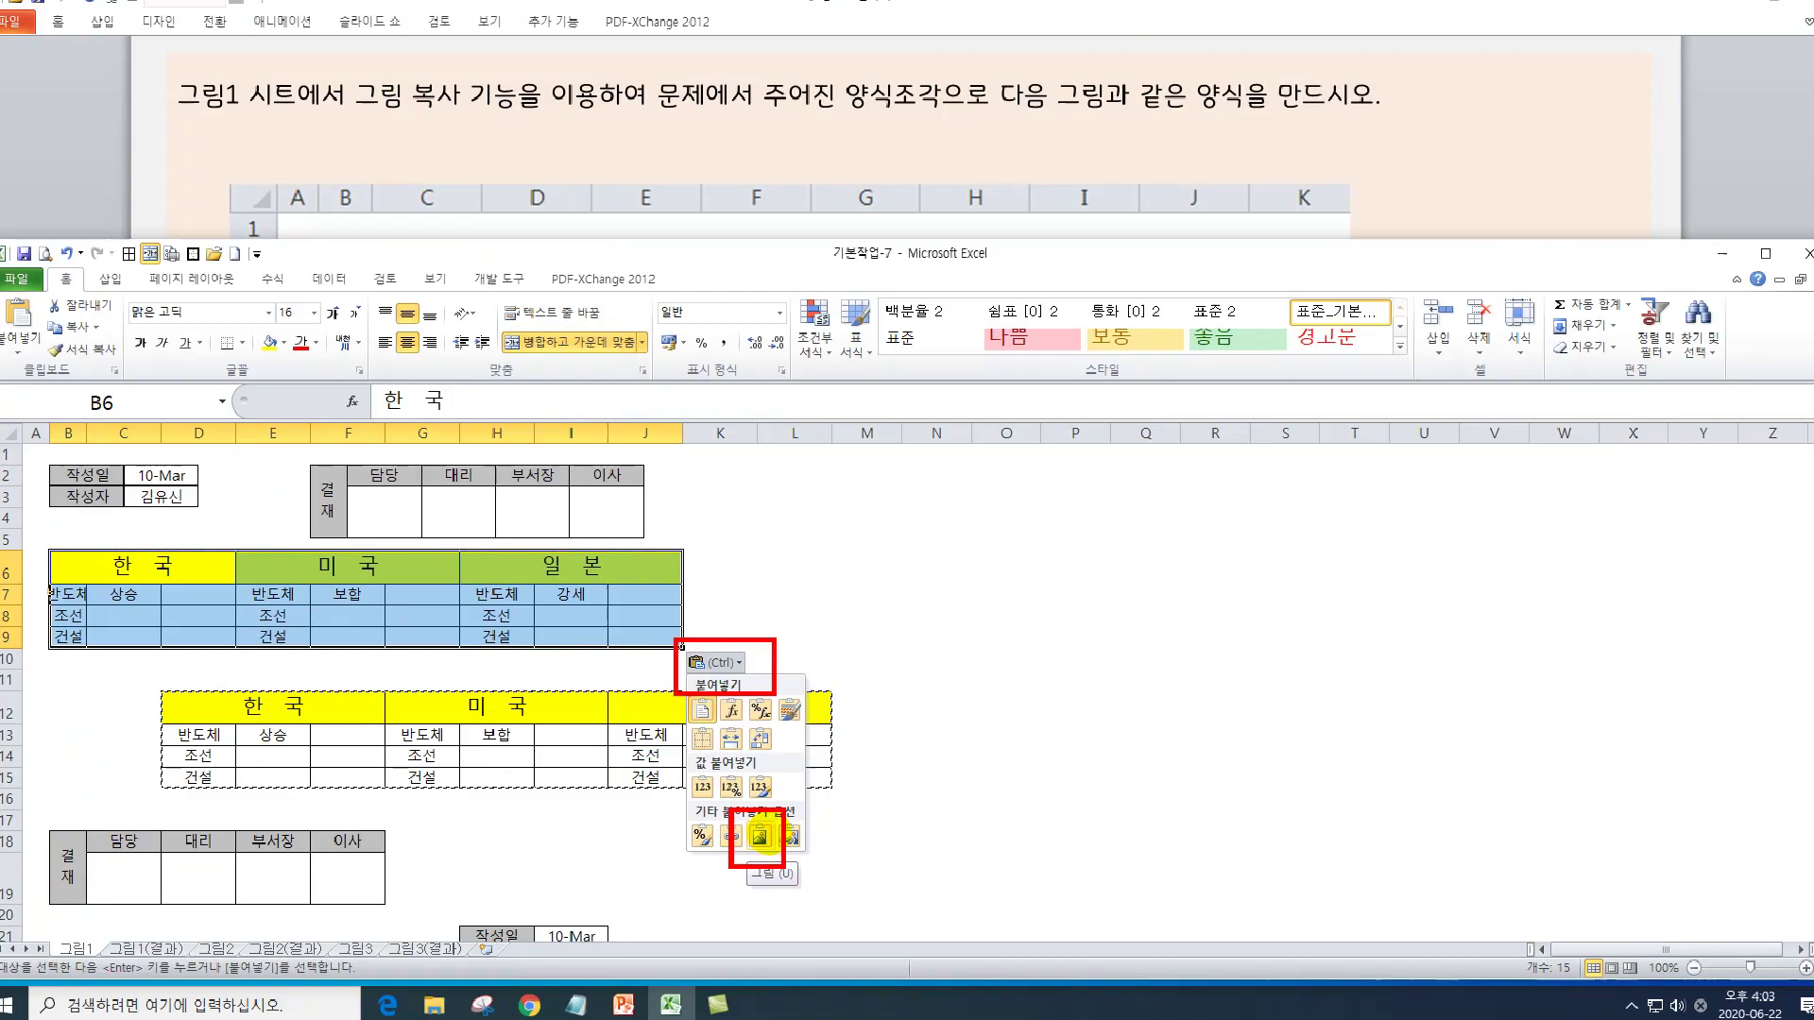
key(Escape)
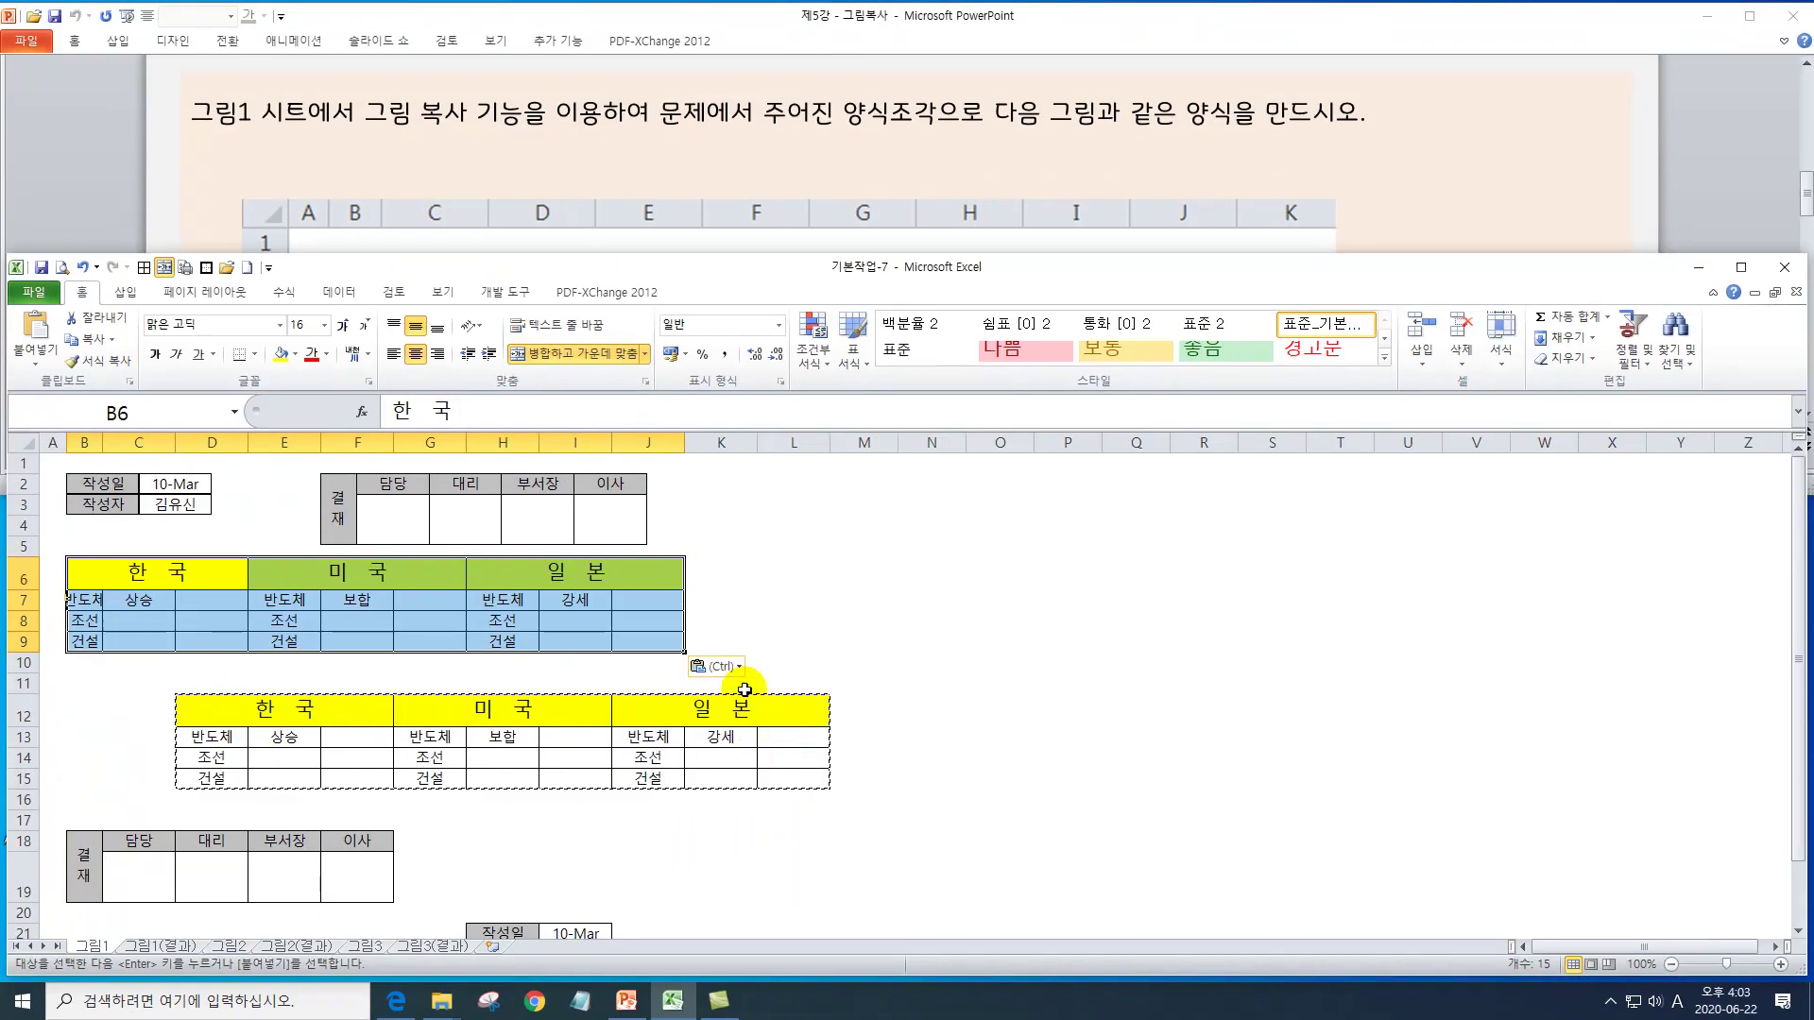
click(693, 493)
click(759, 835)
click(721, 829)
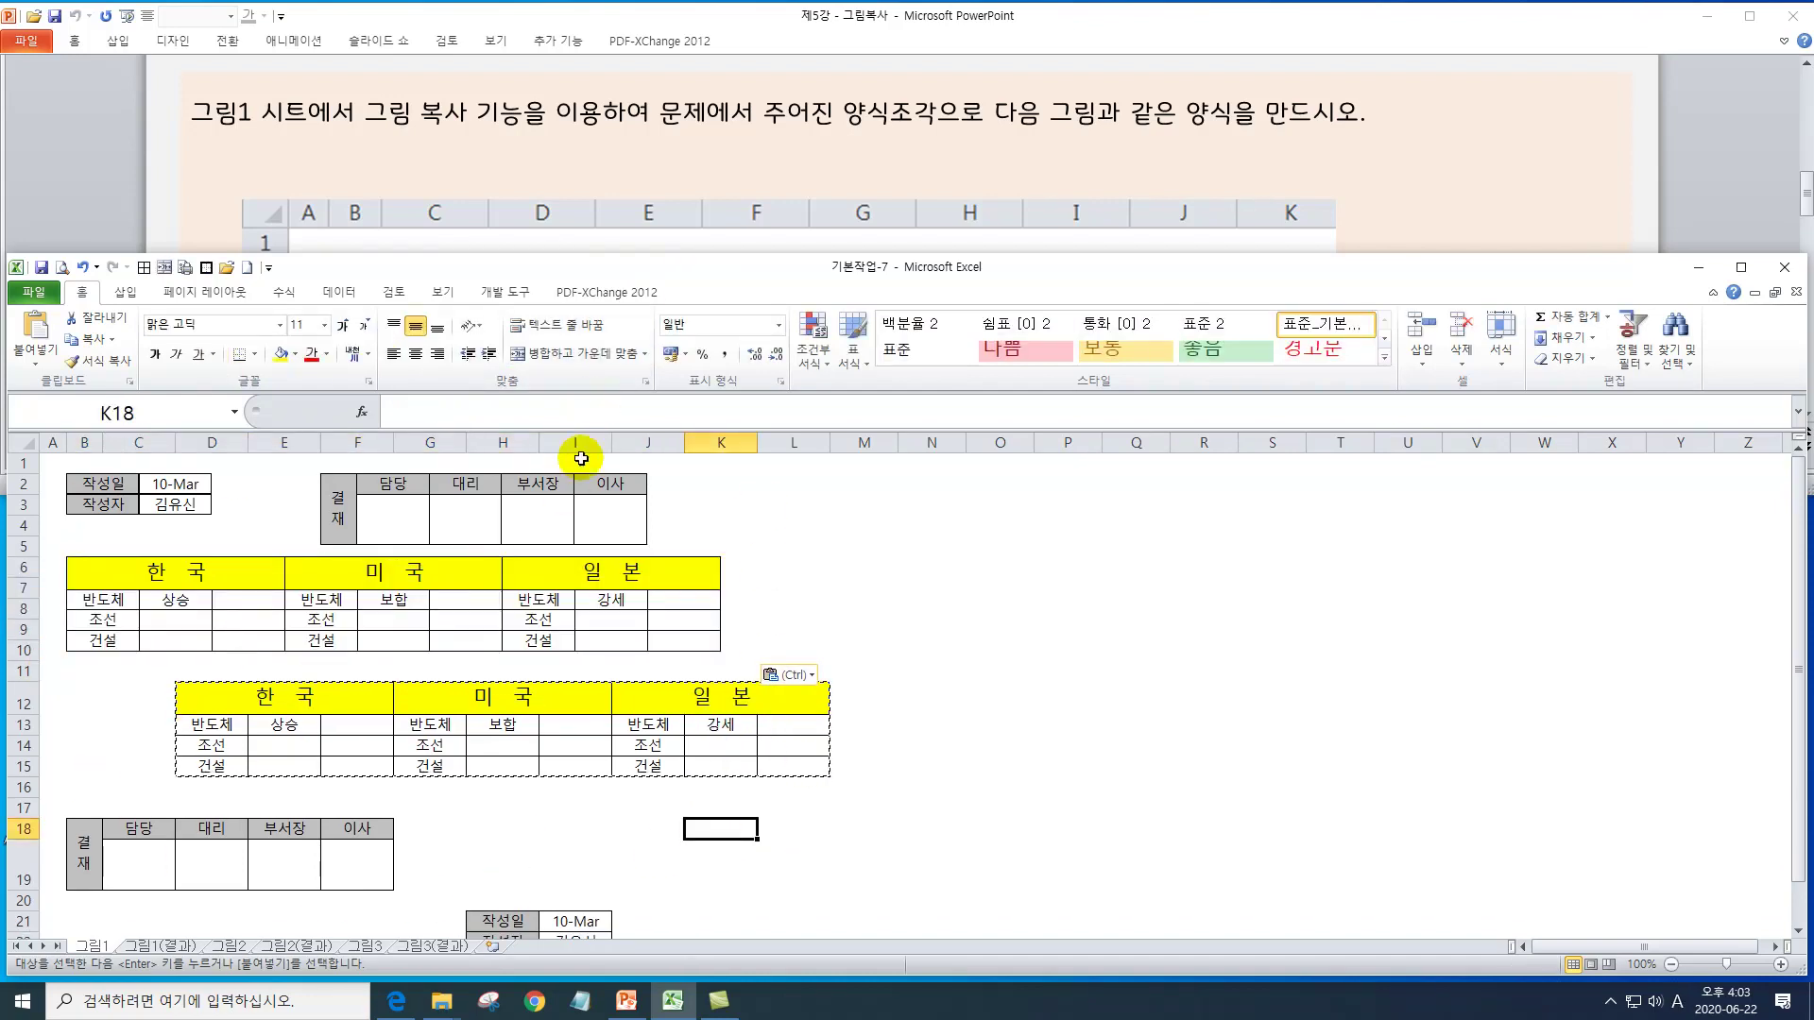
click(667, 162)
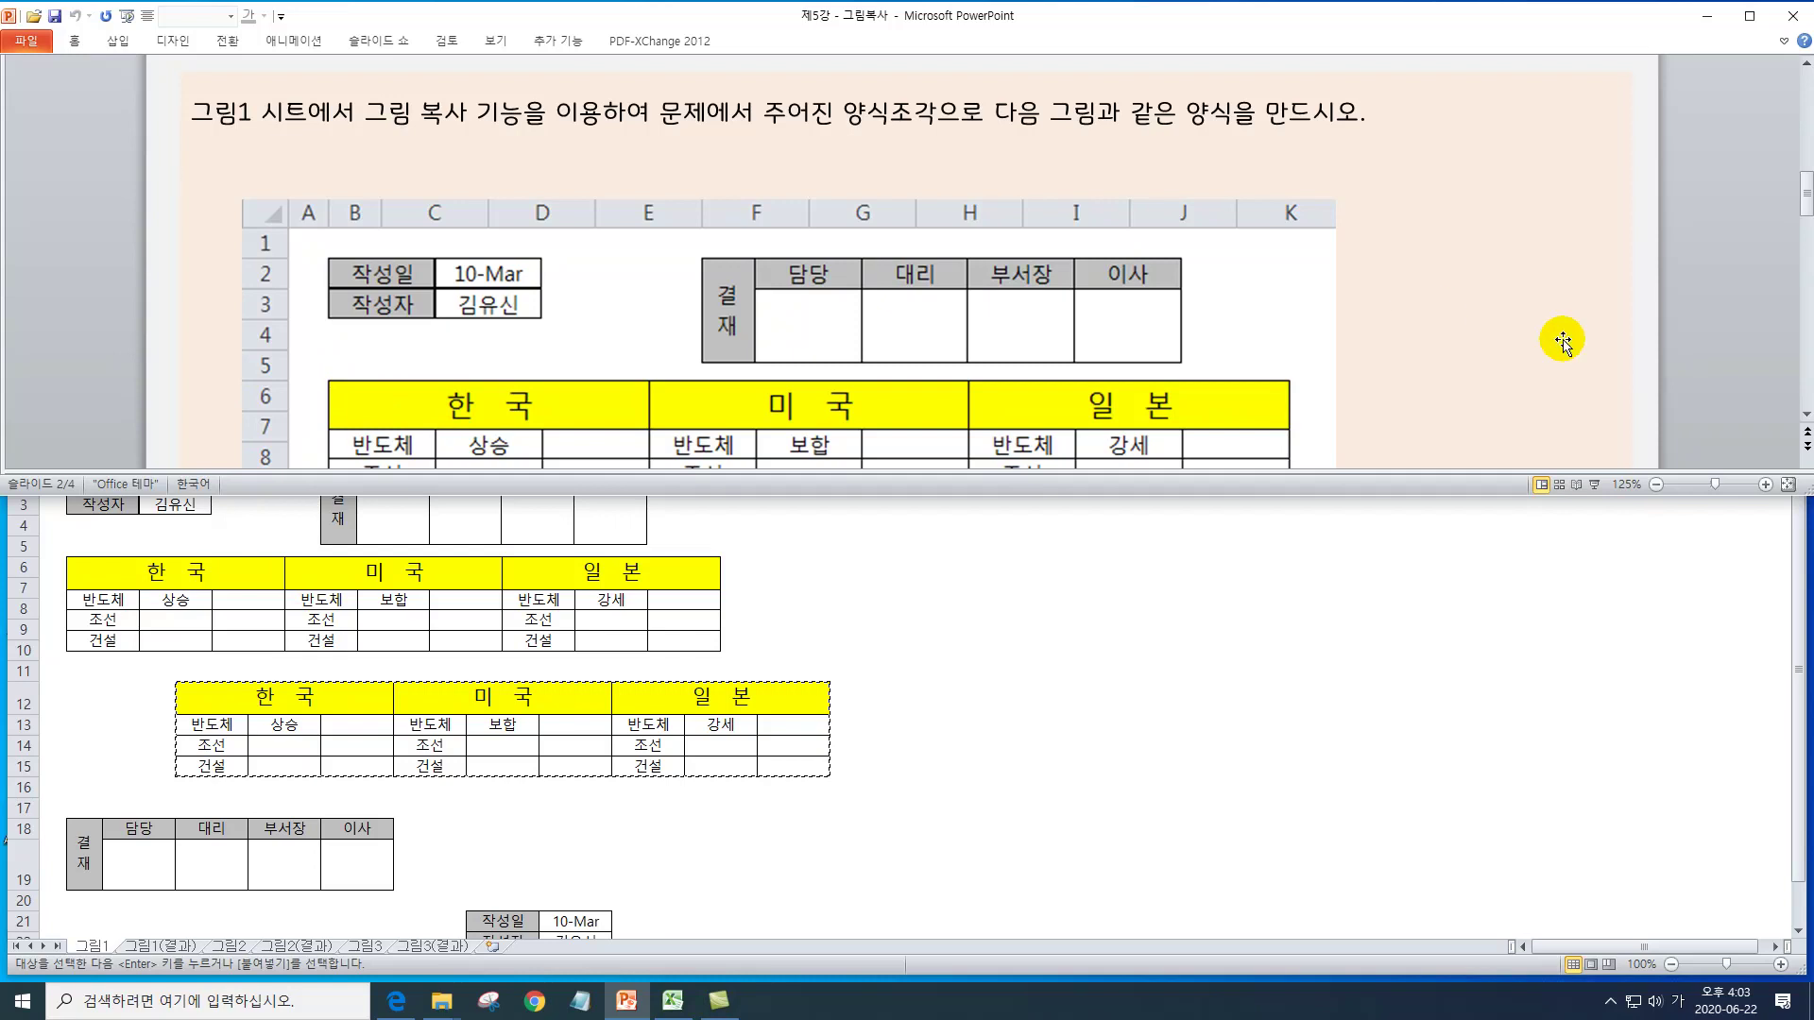
click(904, 765)
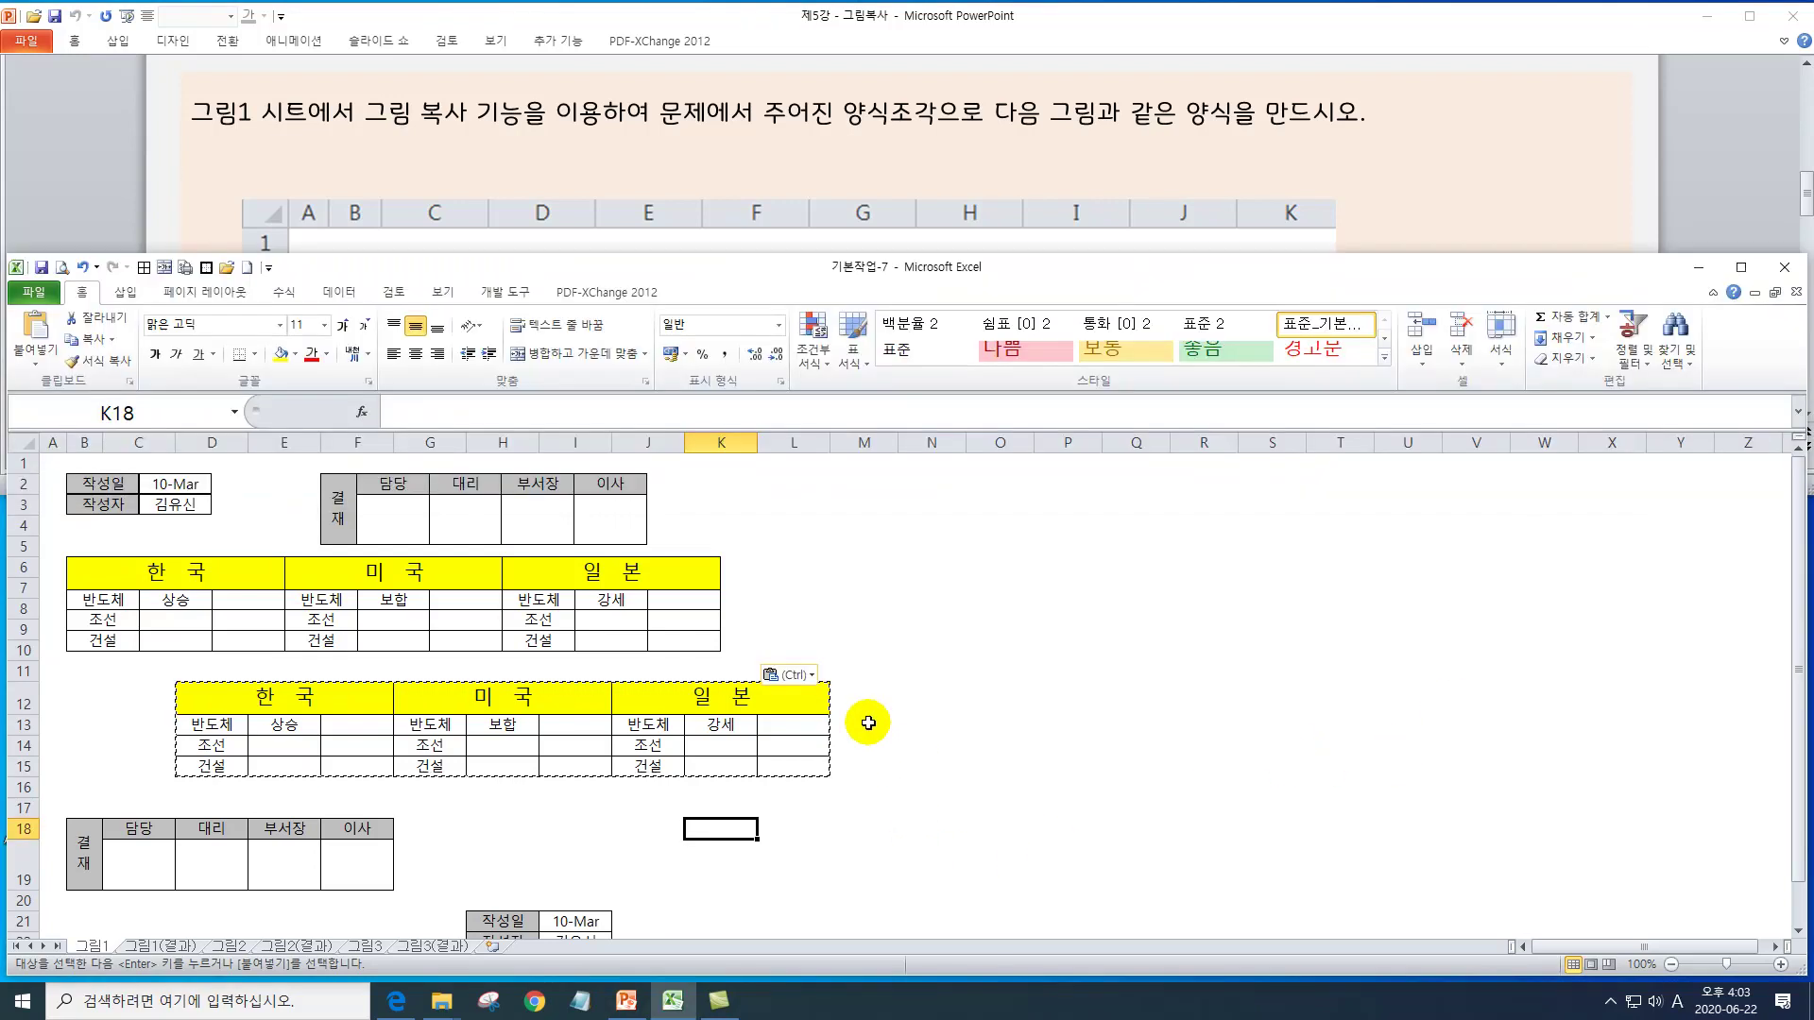
- Open sheet 그림2, advance the PowerPoint slides to its sample form, and return to the workbook
click(227, 947)
click(232, 830)
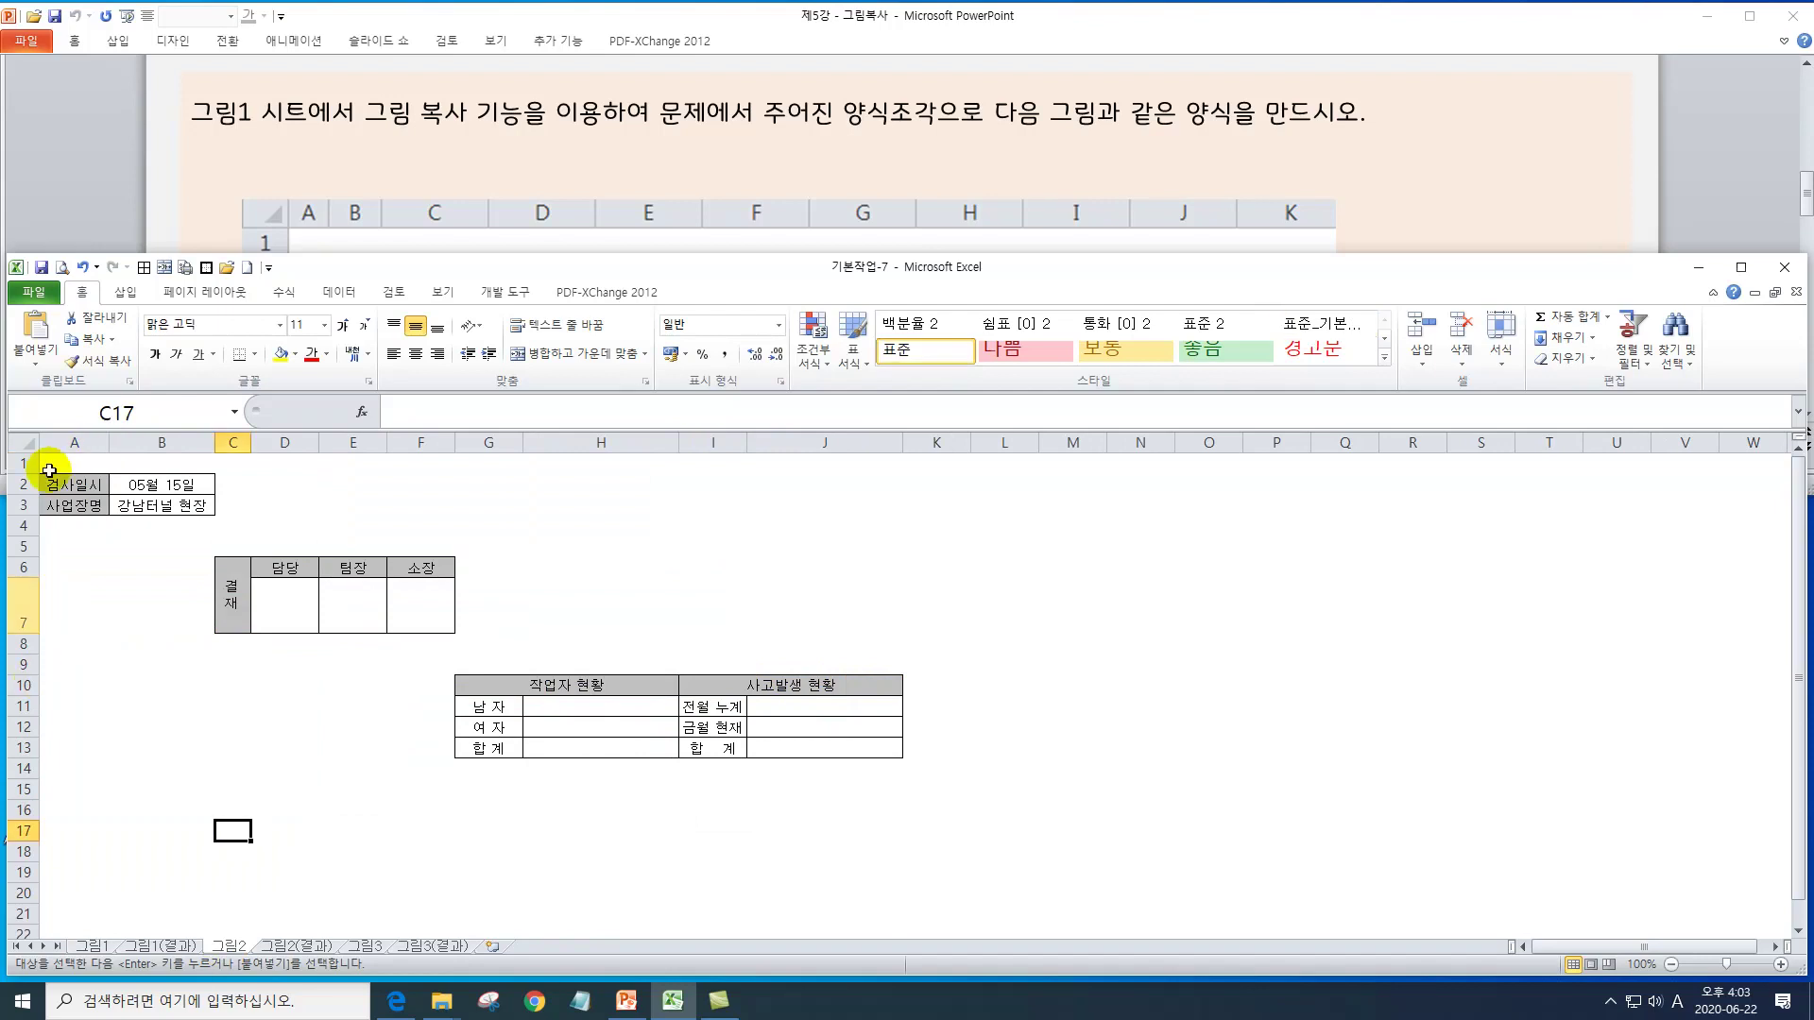
click(1692, 155)
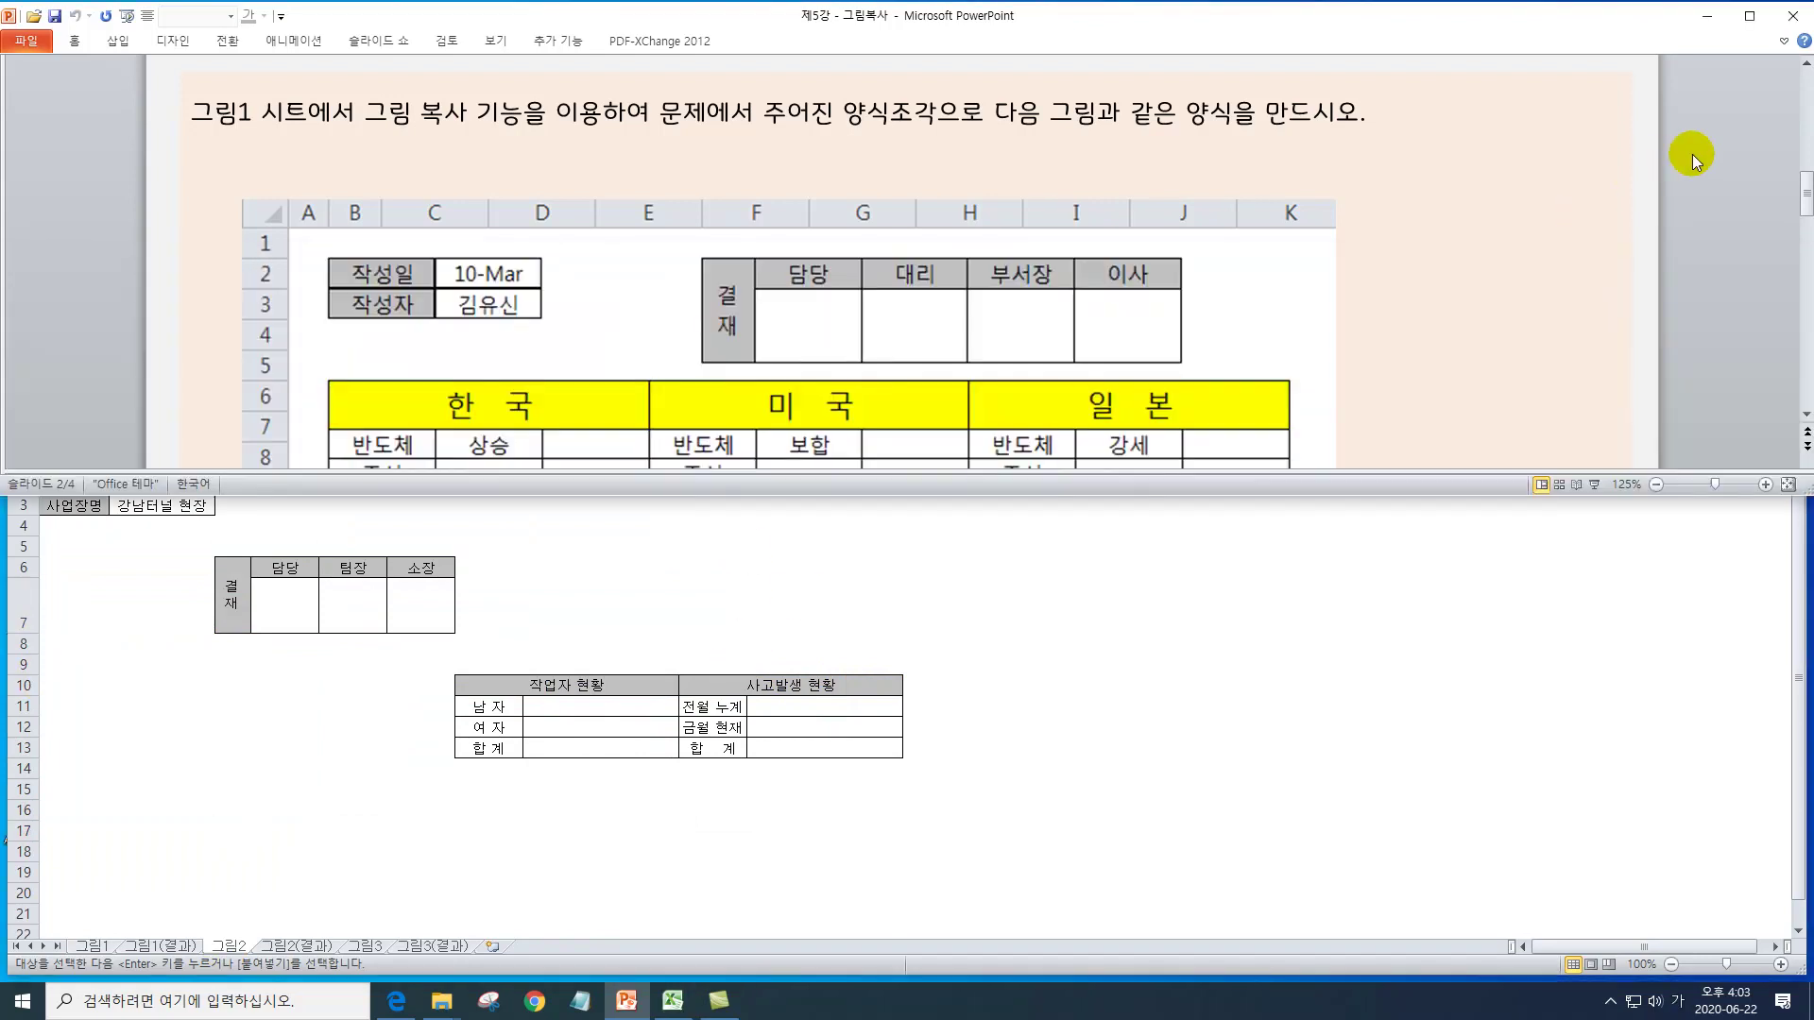
scroll(1692, 155, down, 2)
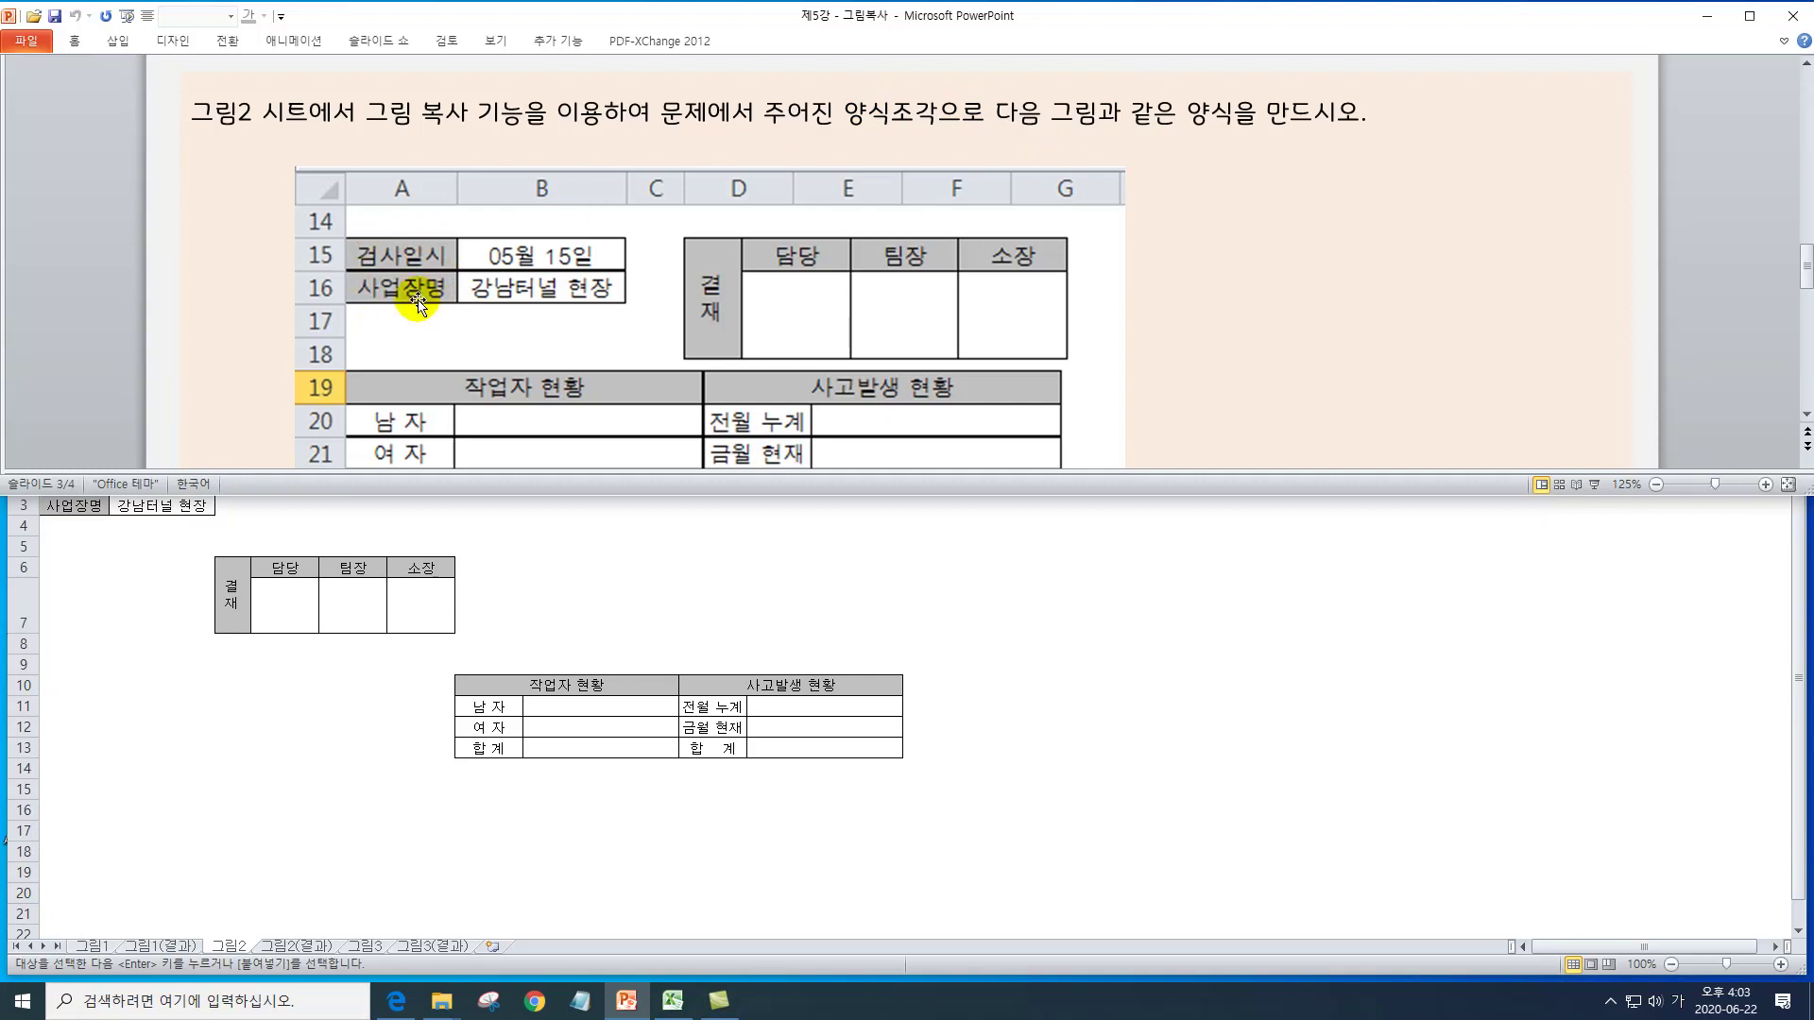
click(135, 677)
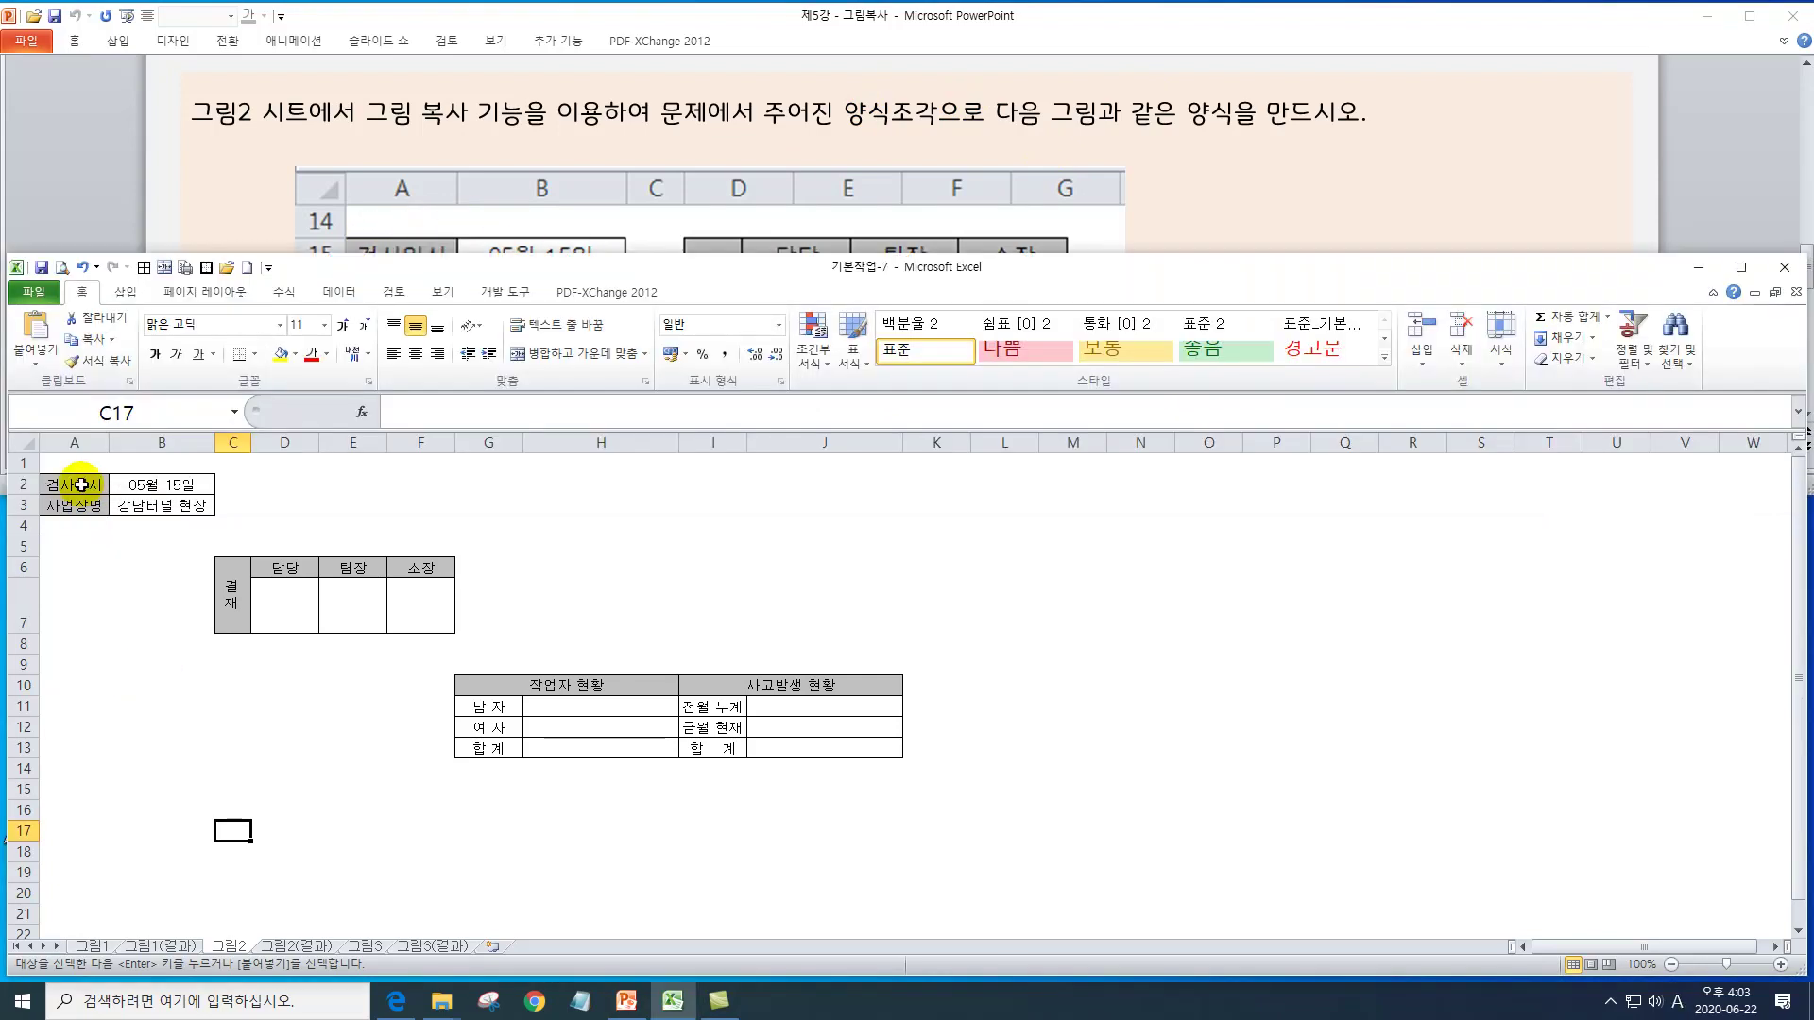
- Copy the 검사일시/사업장명 block A2:B3 and paste it as a picture at A15, matching the slide's sample form
drag(80, 485, 151, 503)
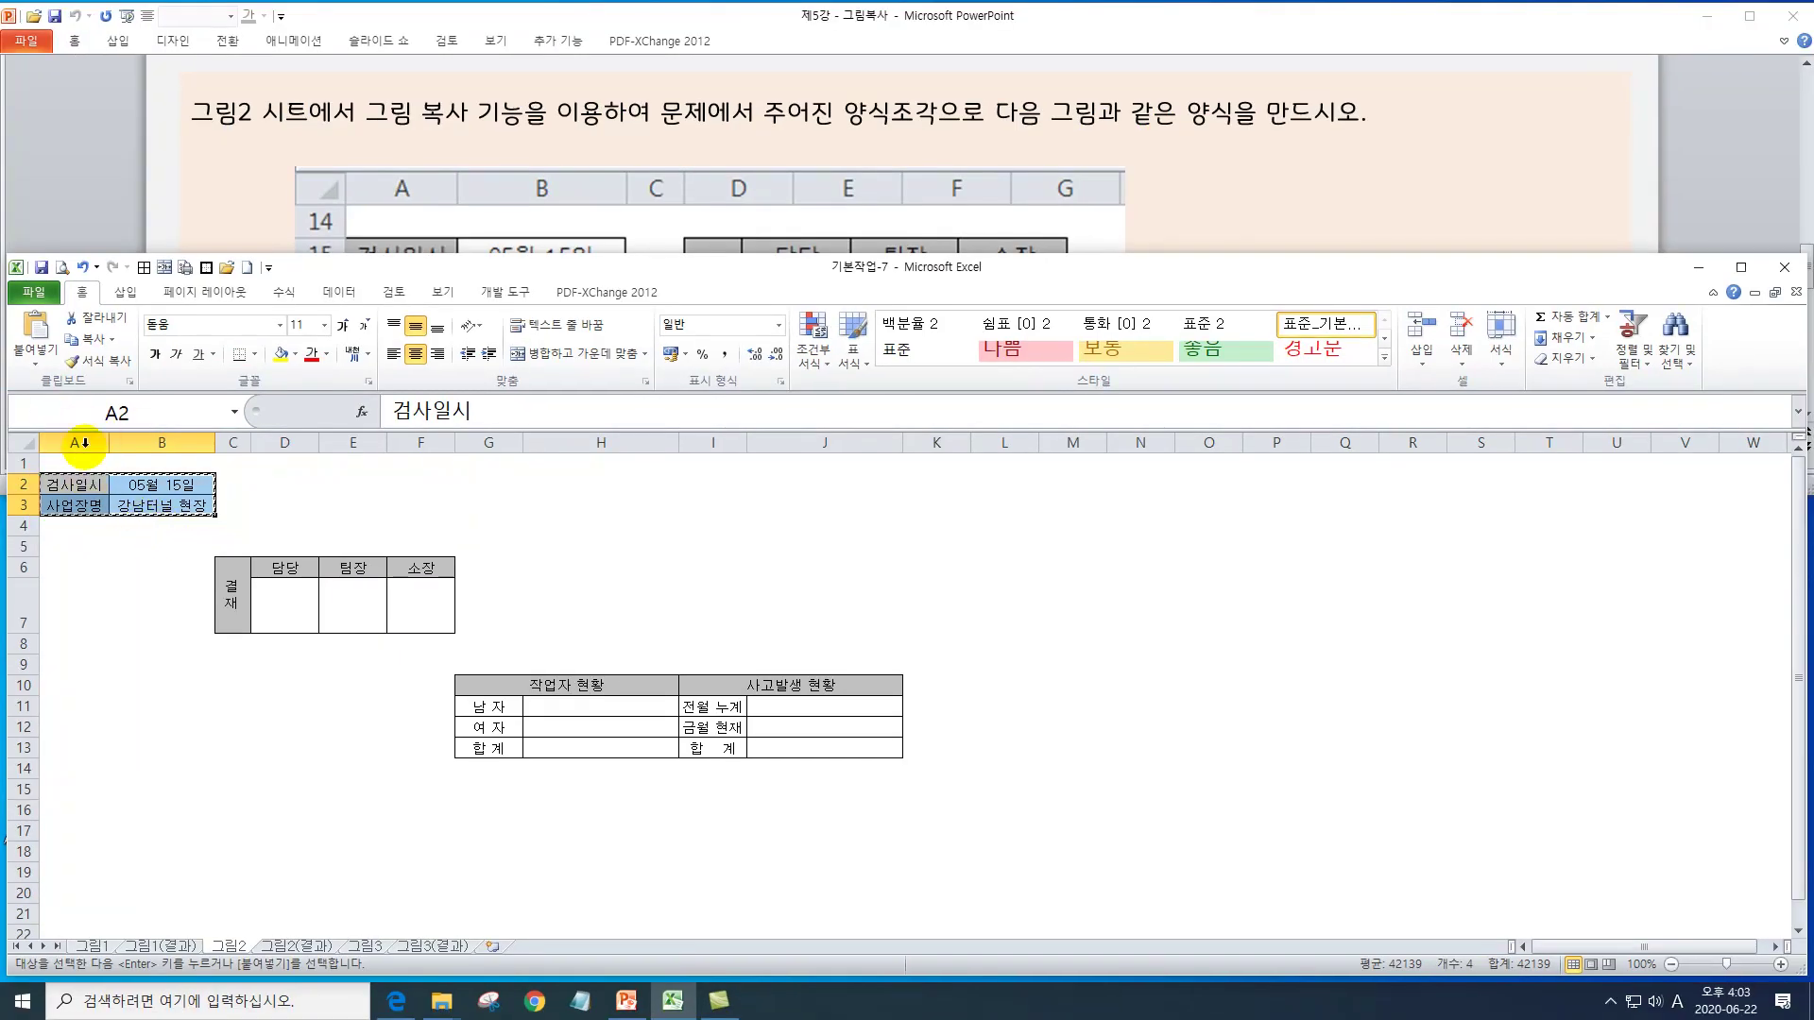
click(96, 790)
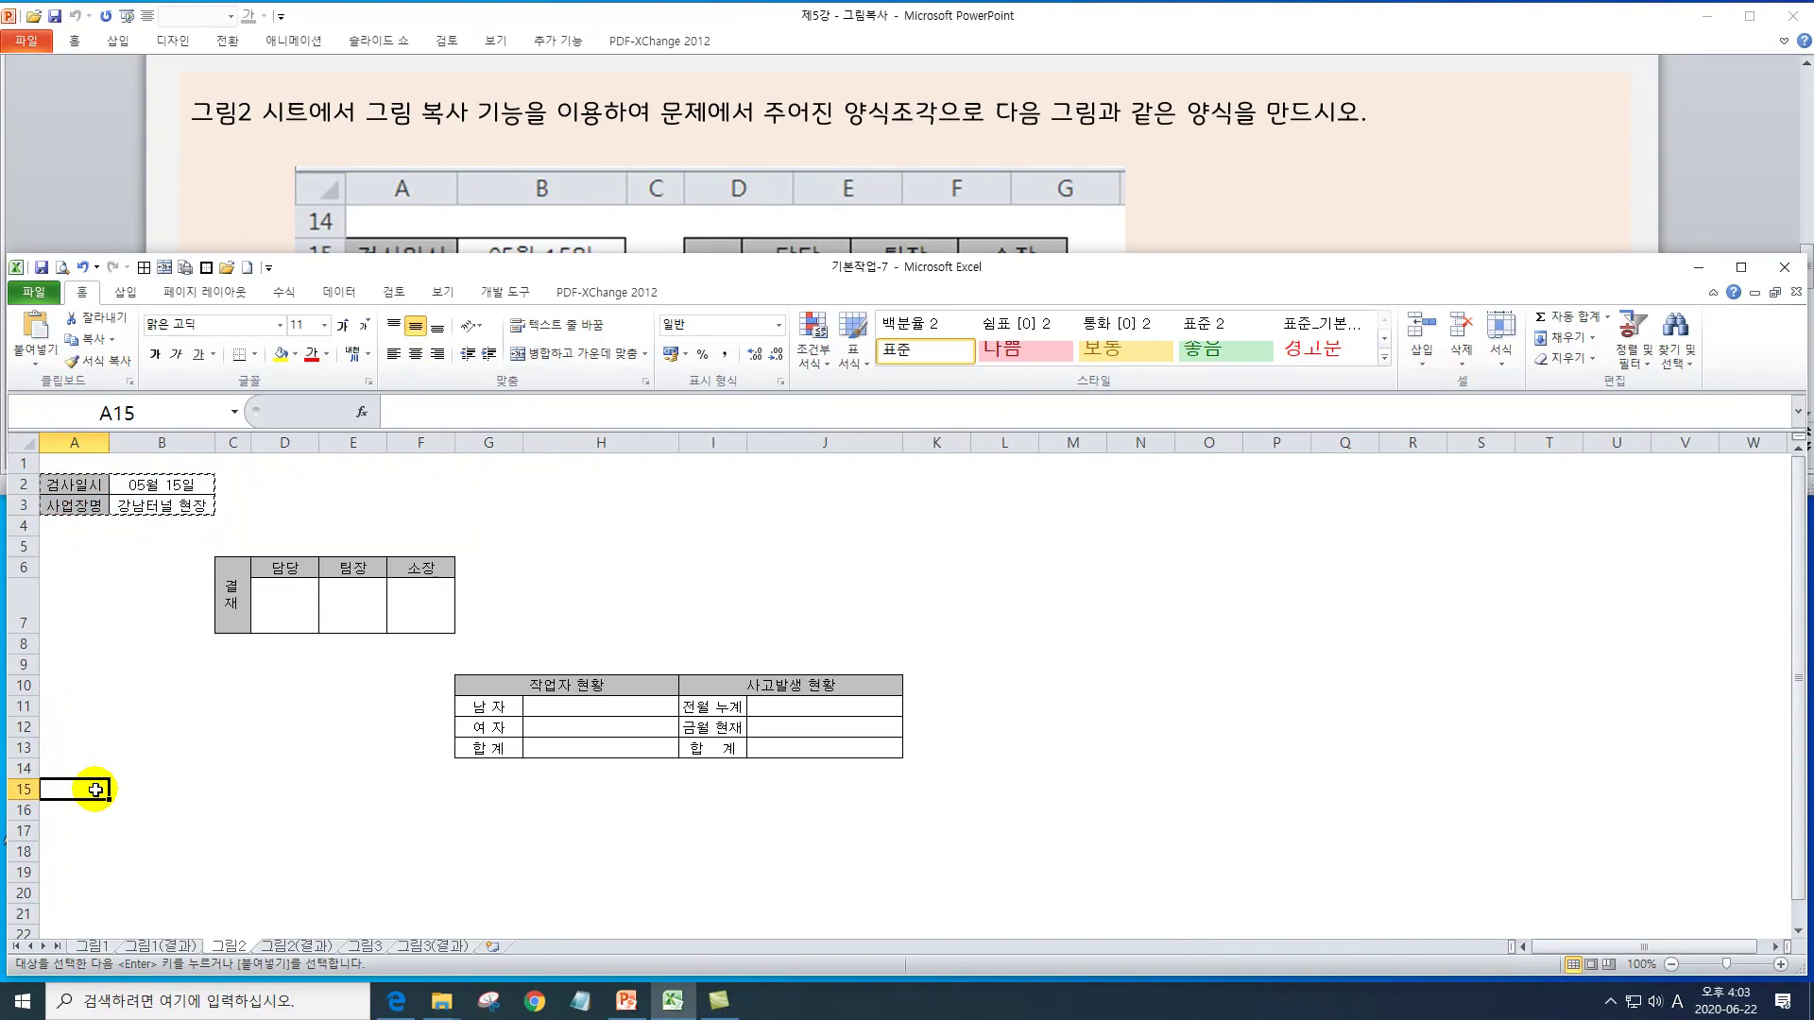
key(ctrl+v)
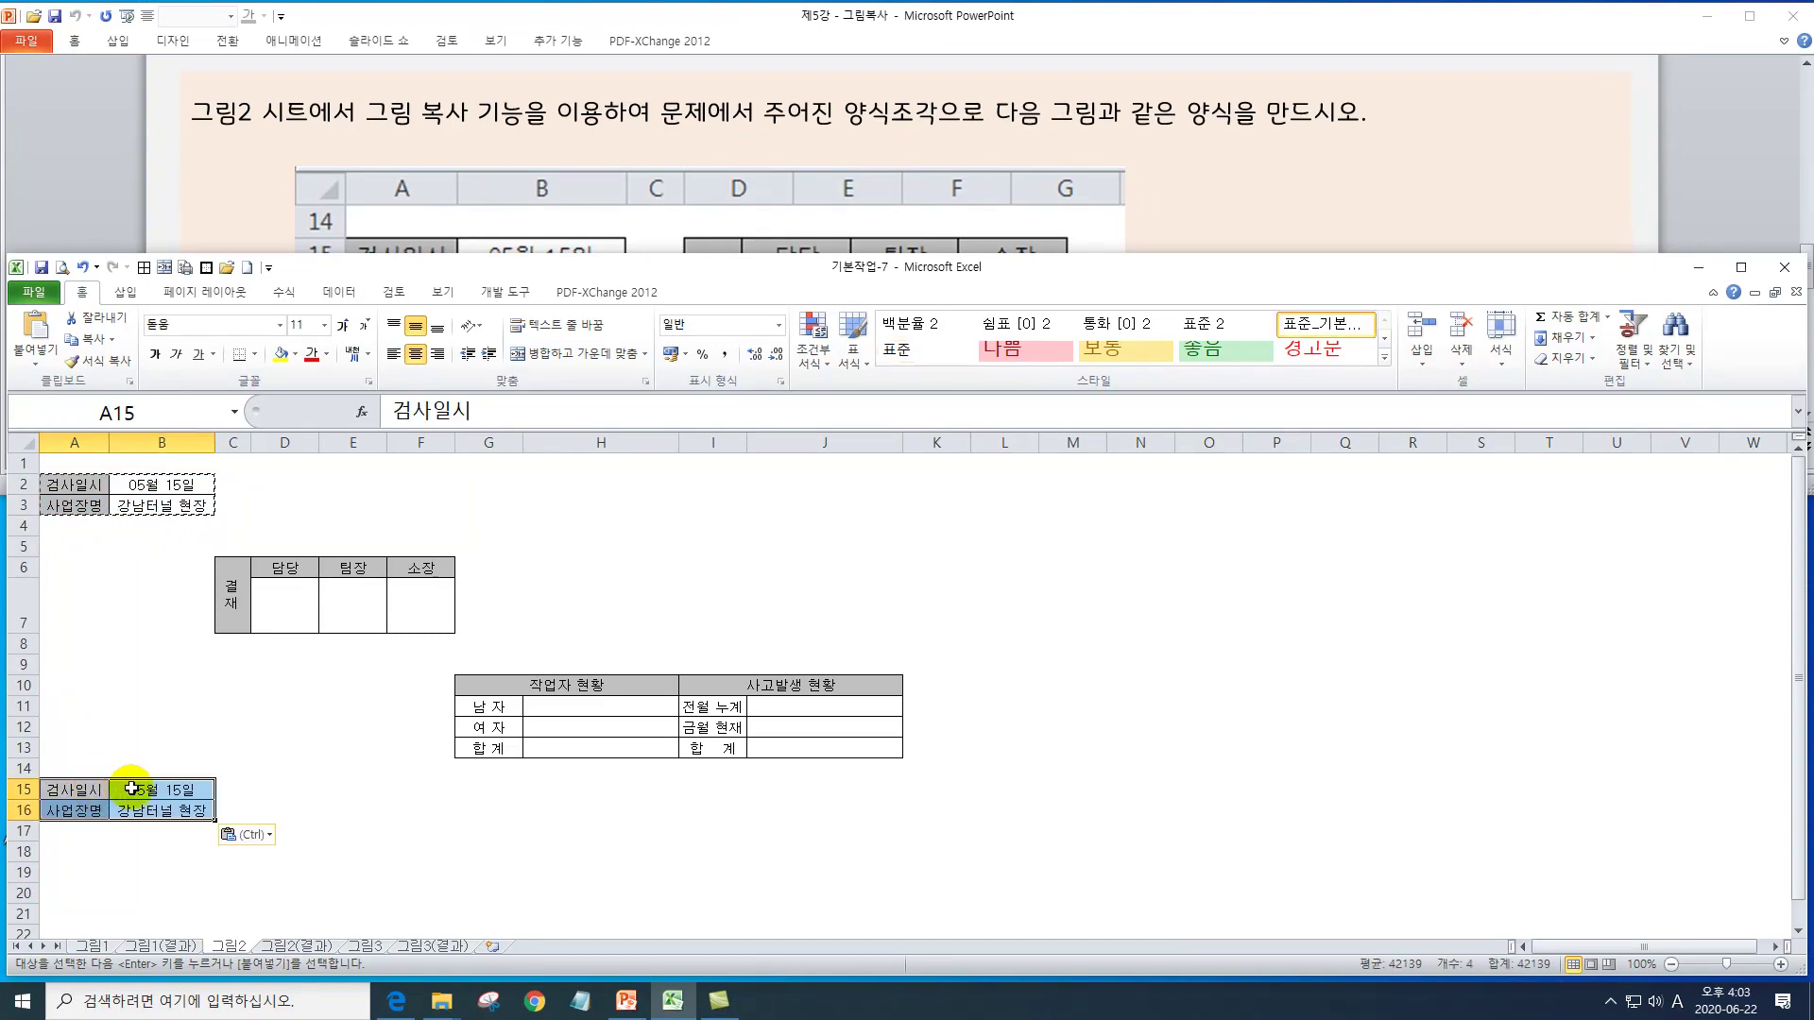
click(257, 835)
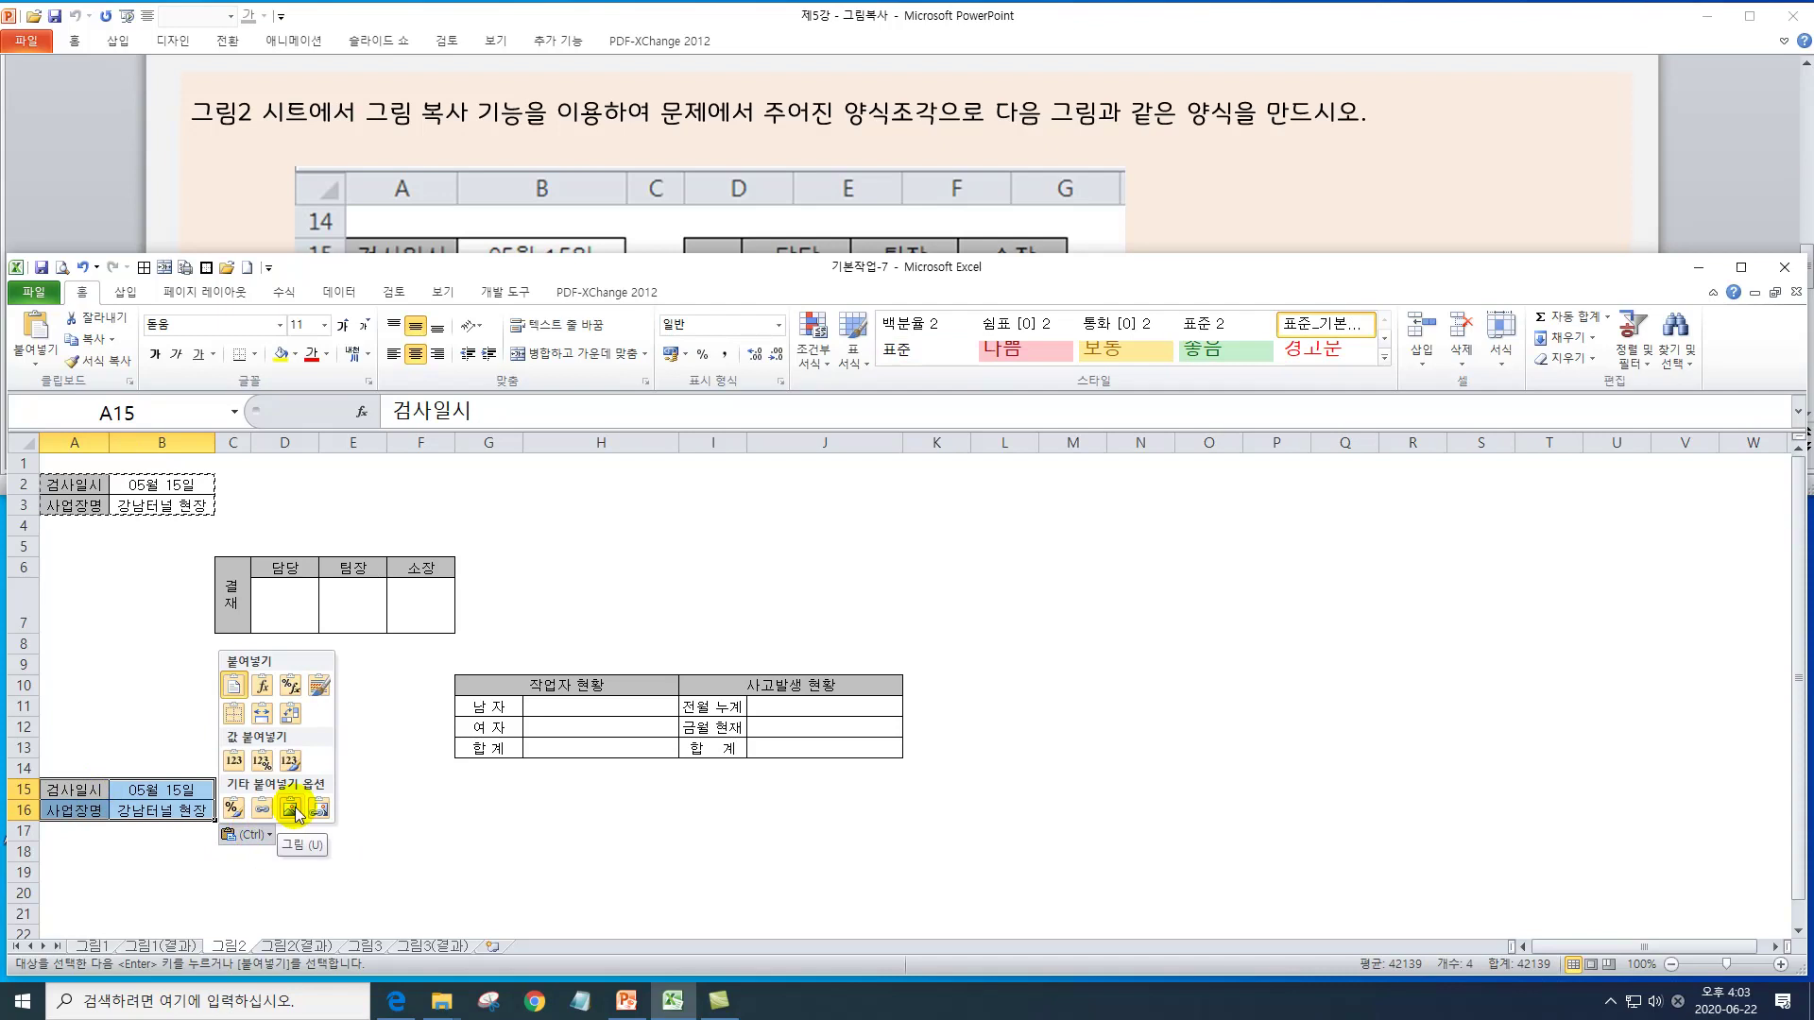
click(293, 808)
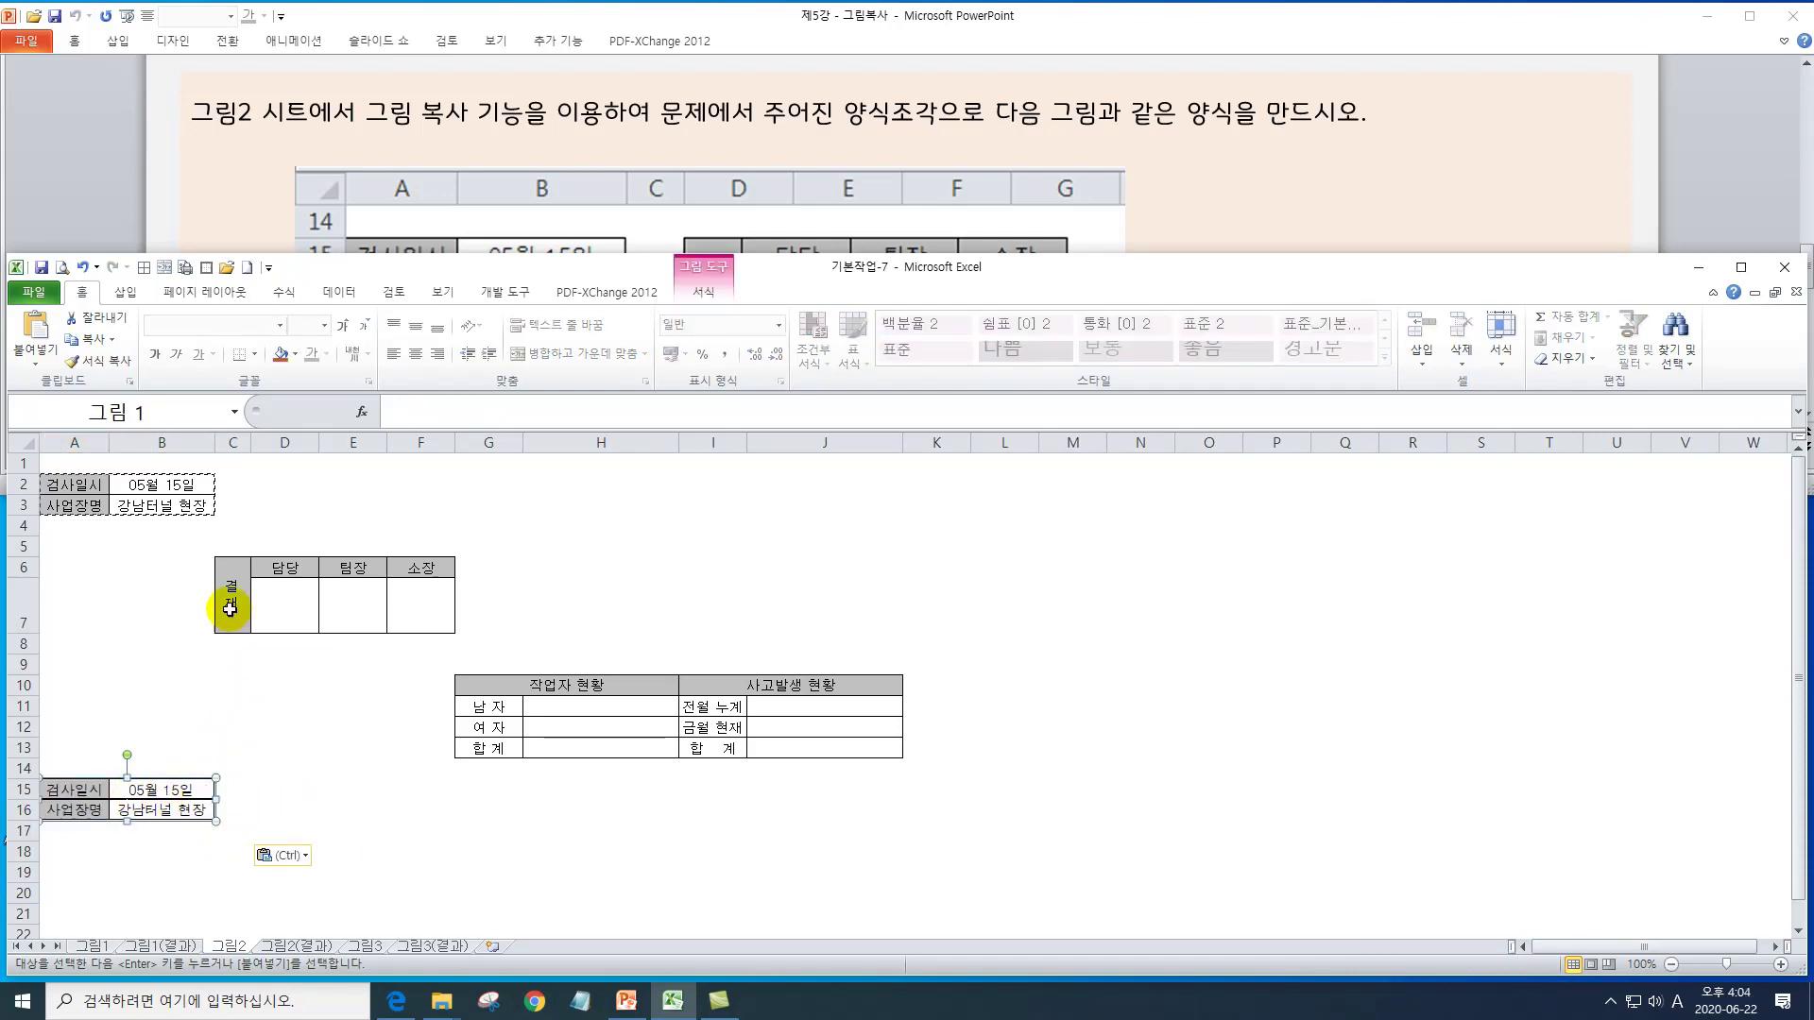
- Copy the 결재 approval table C6:F7 and paste it as a picture at D15, checking its place against the sample form
drag(228, 590, 416, 586)
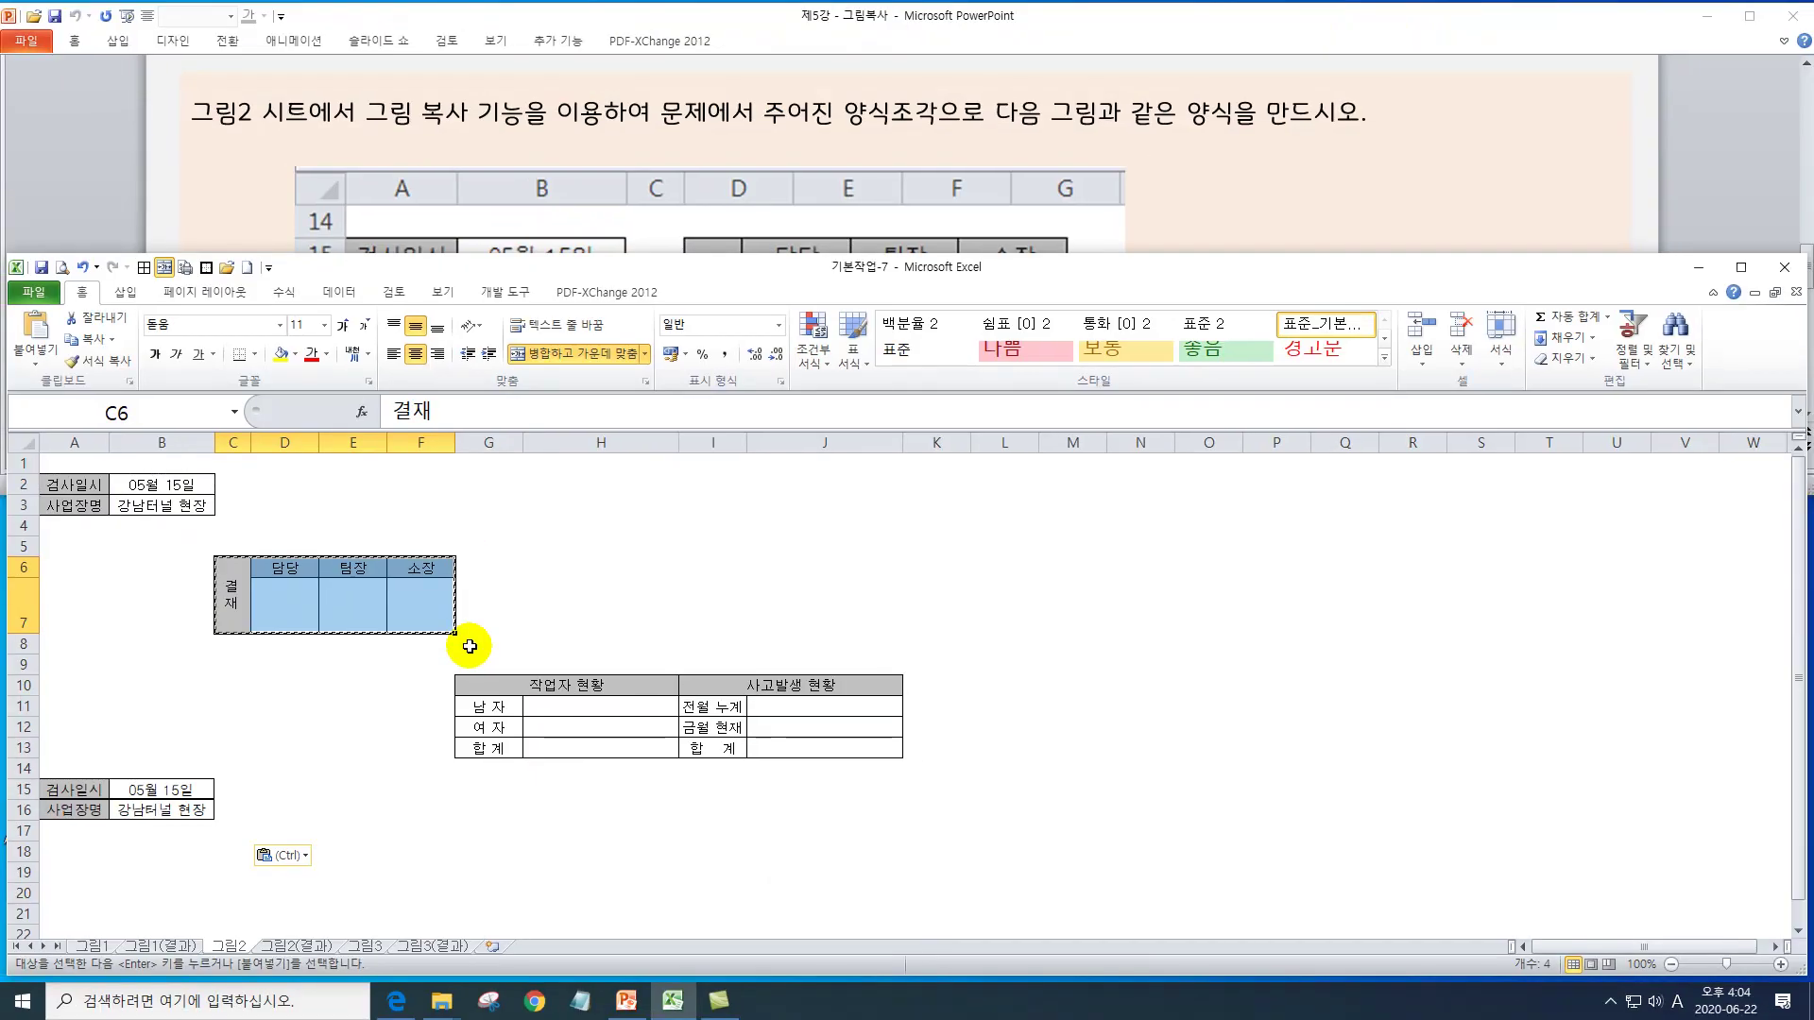
key(ctrl+c)
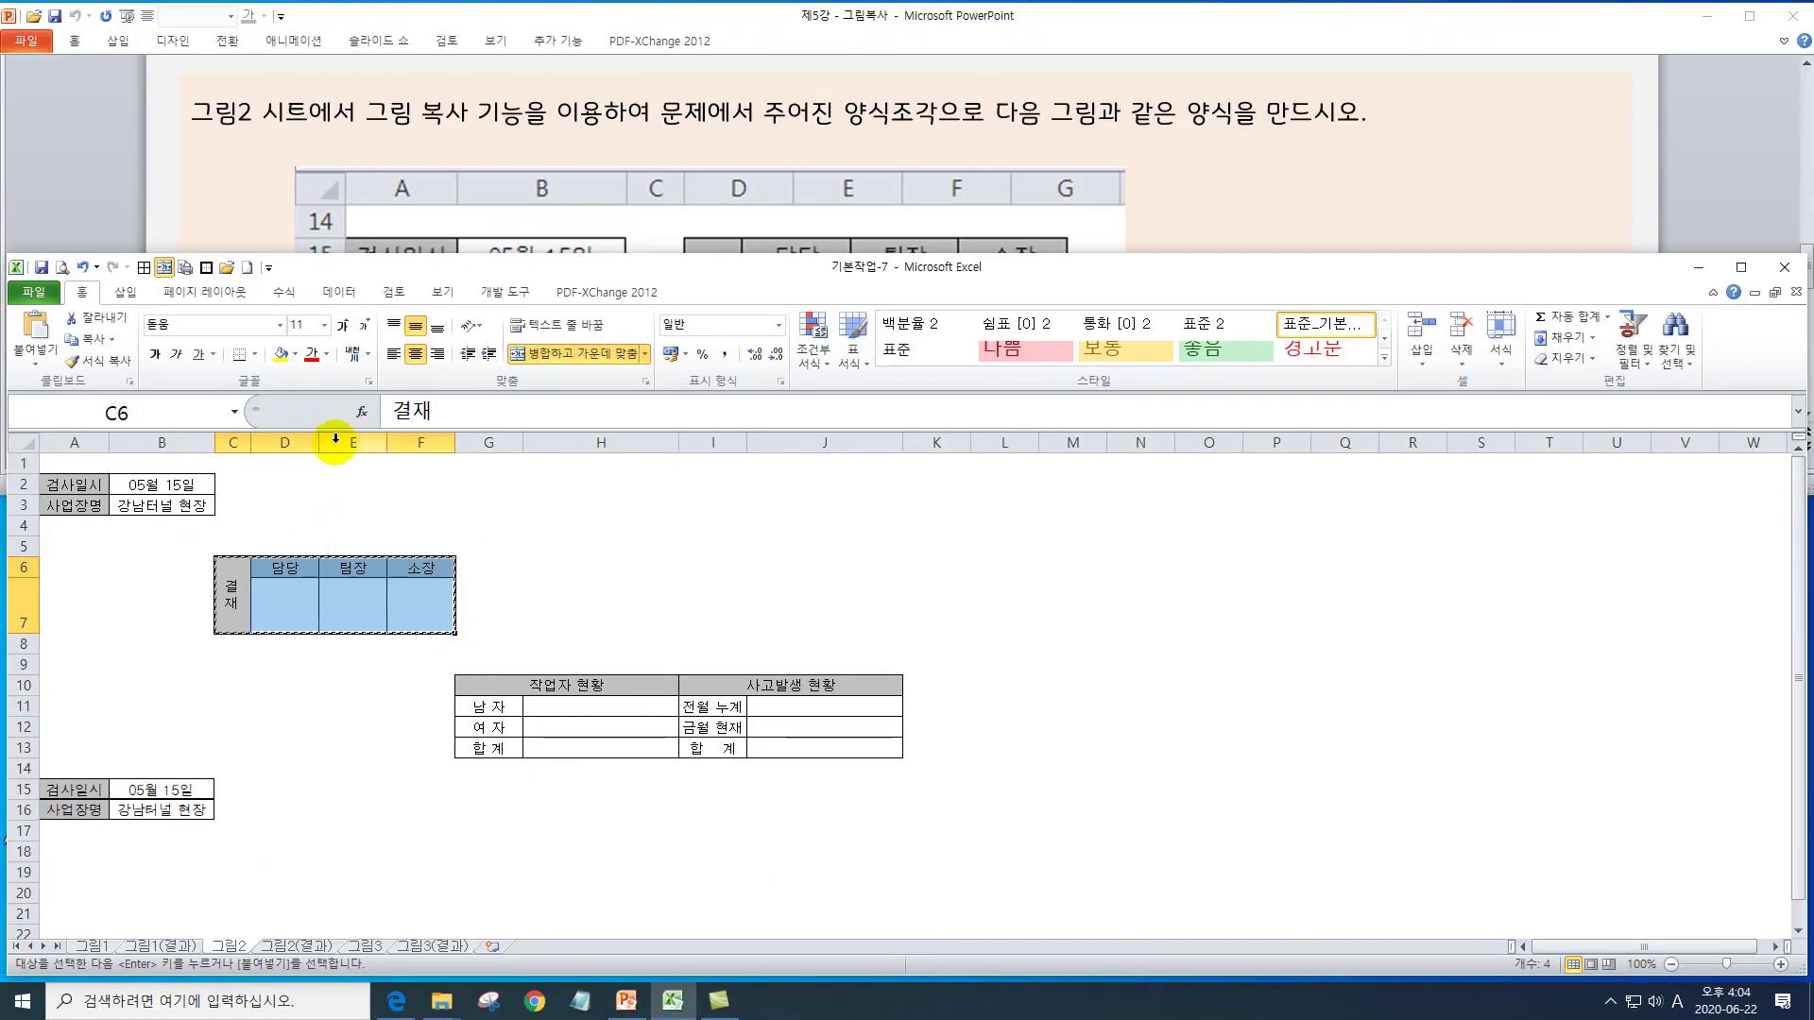
click(689, 177)
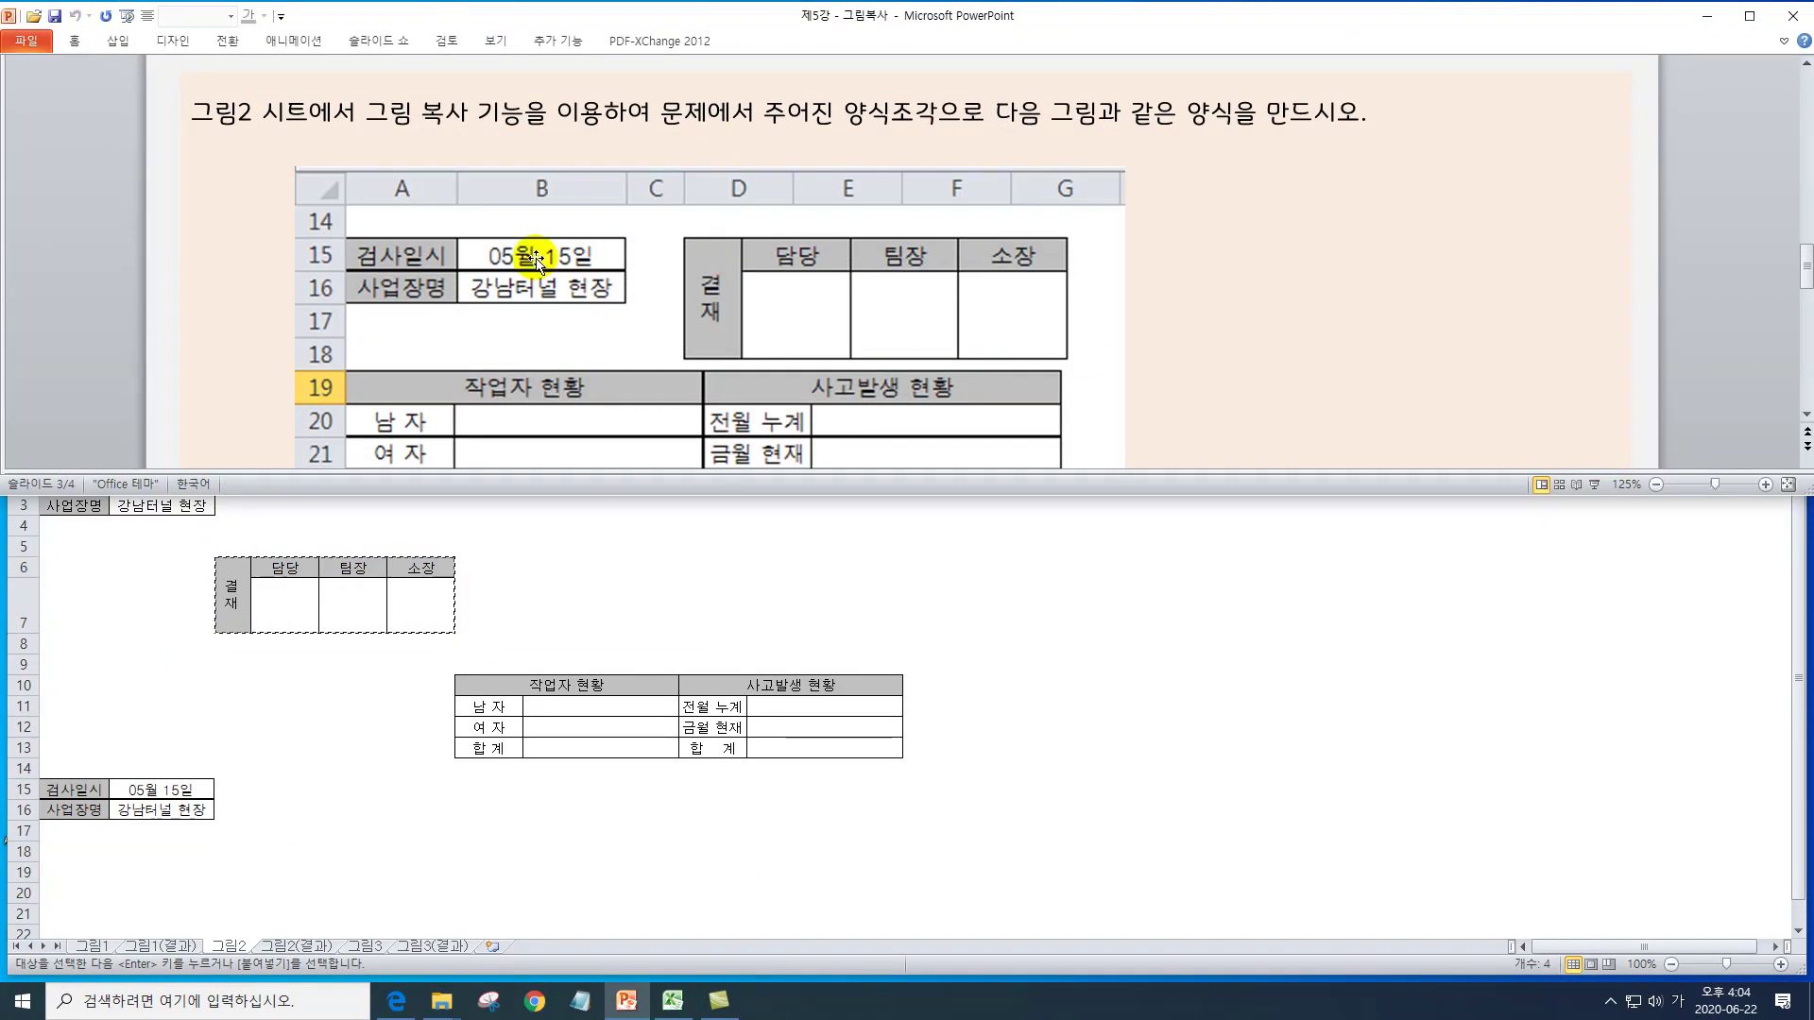
click(291, 826)
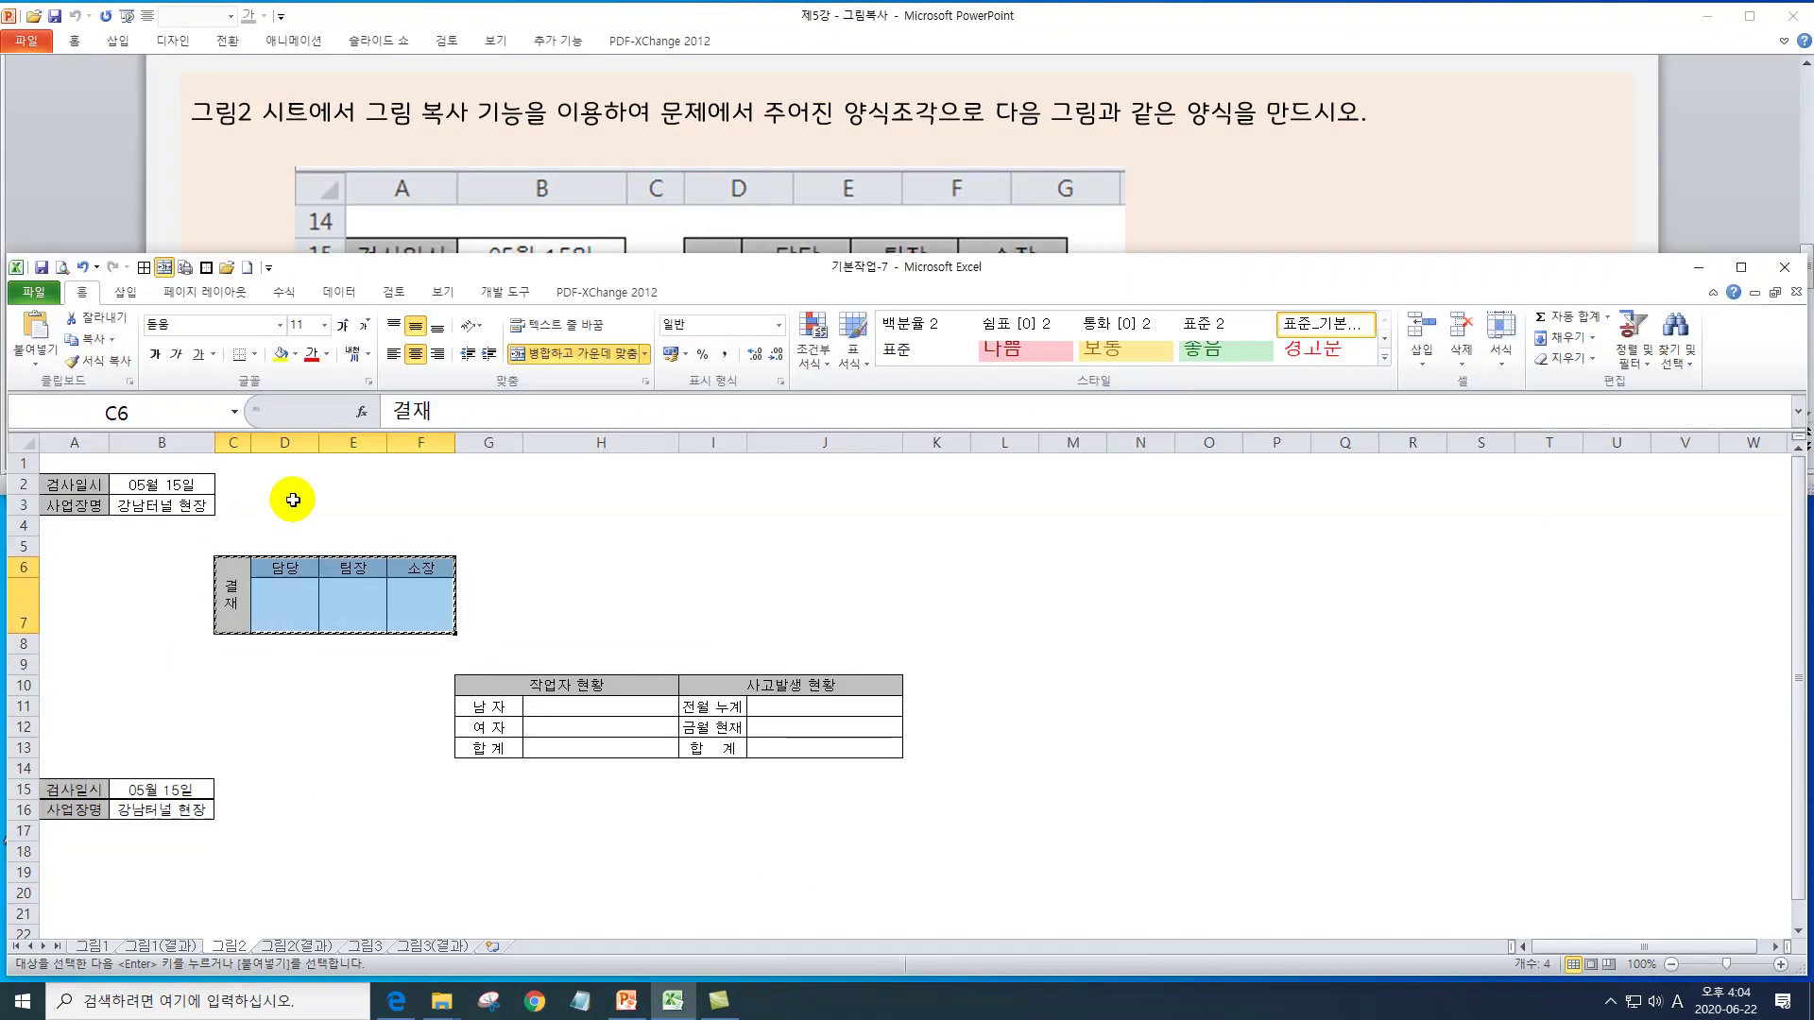
click(269, 784)
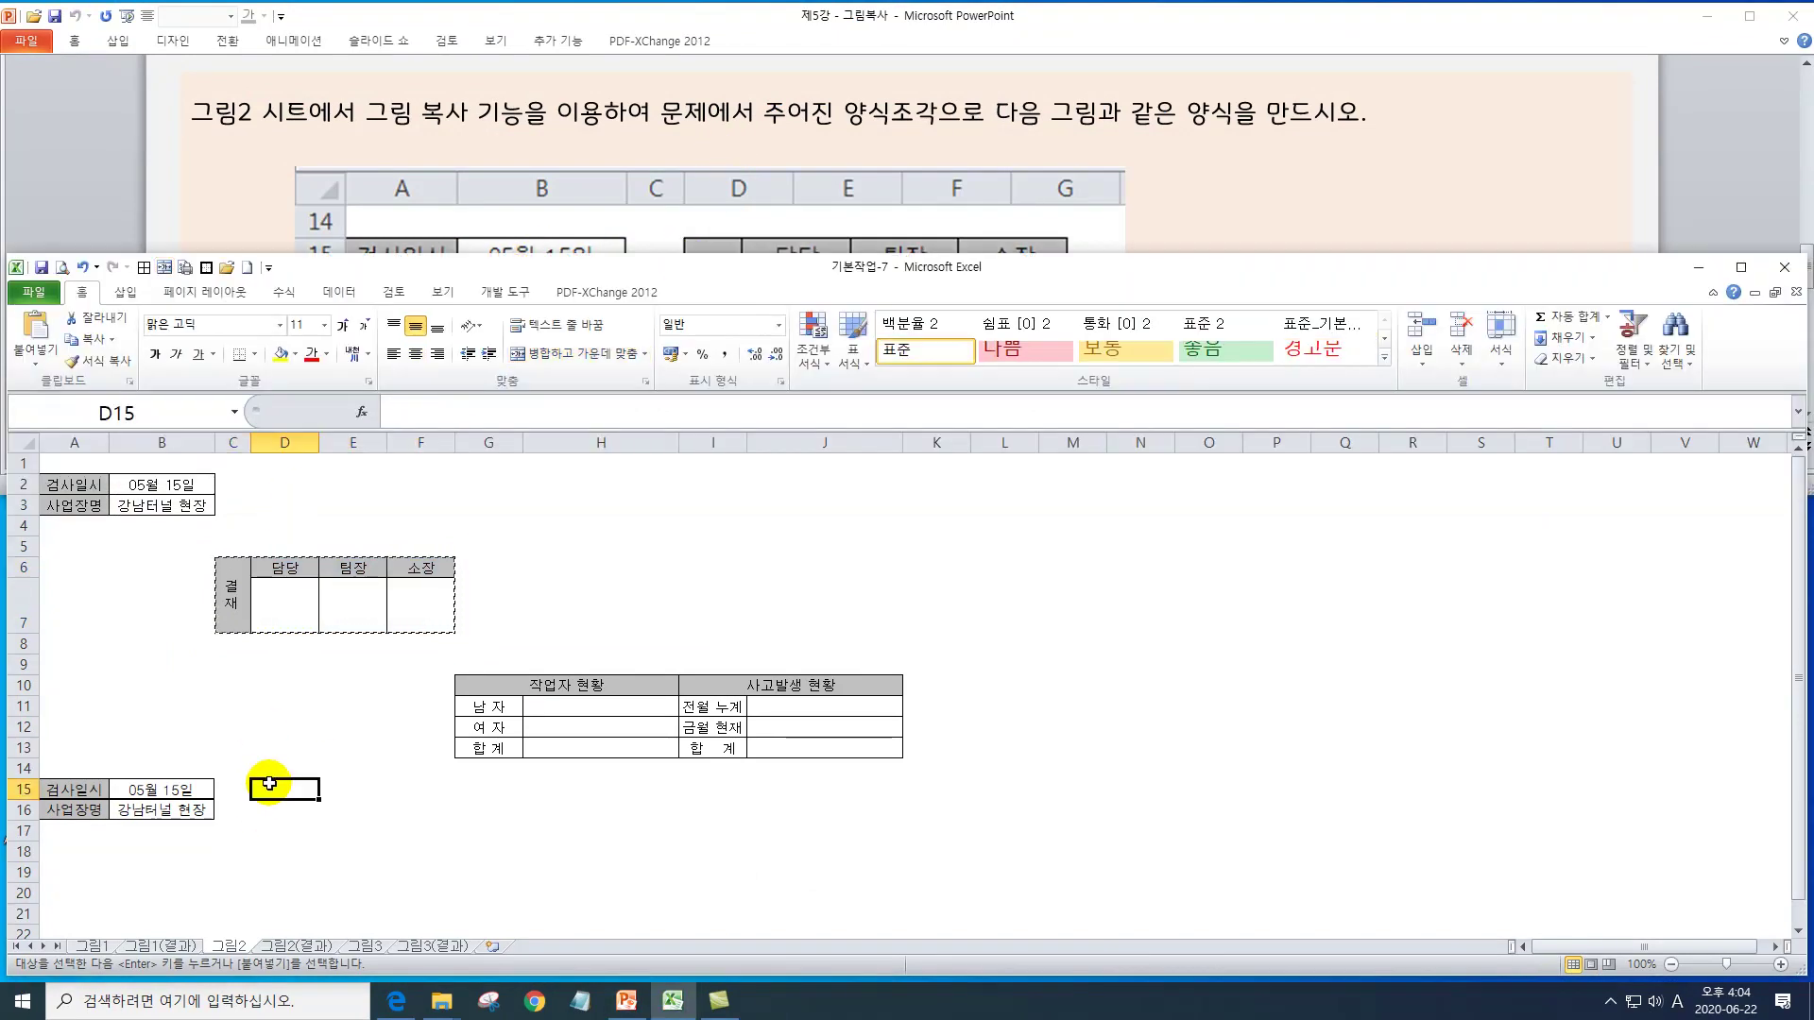
key(ctrl+v)
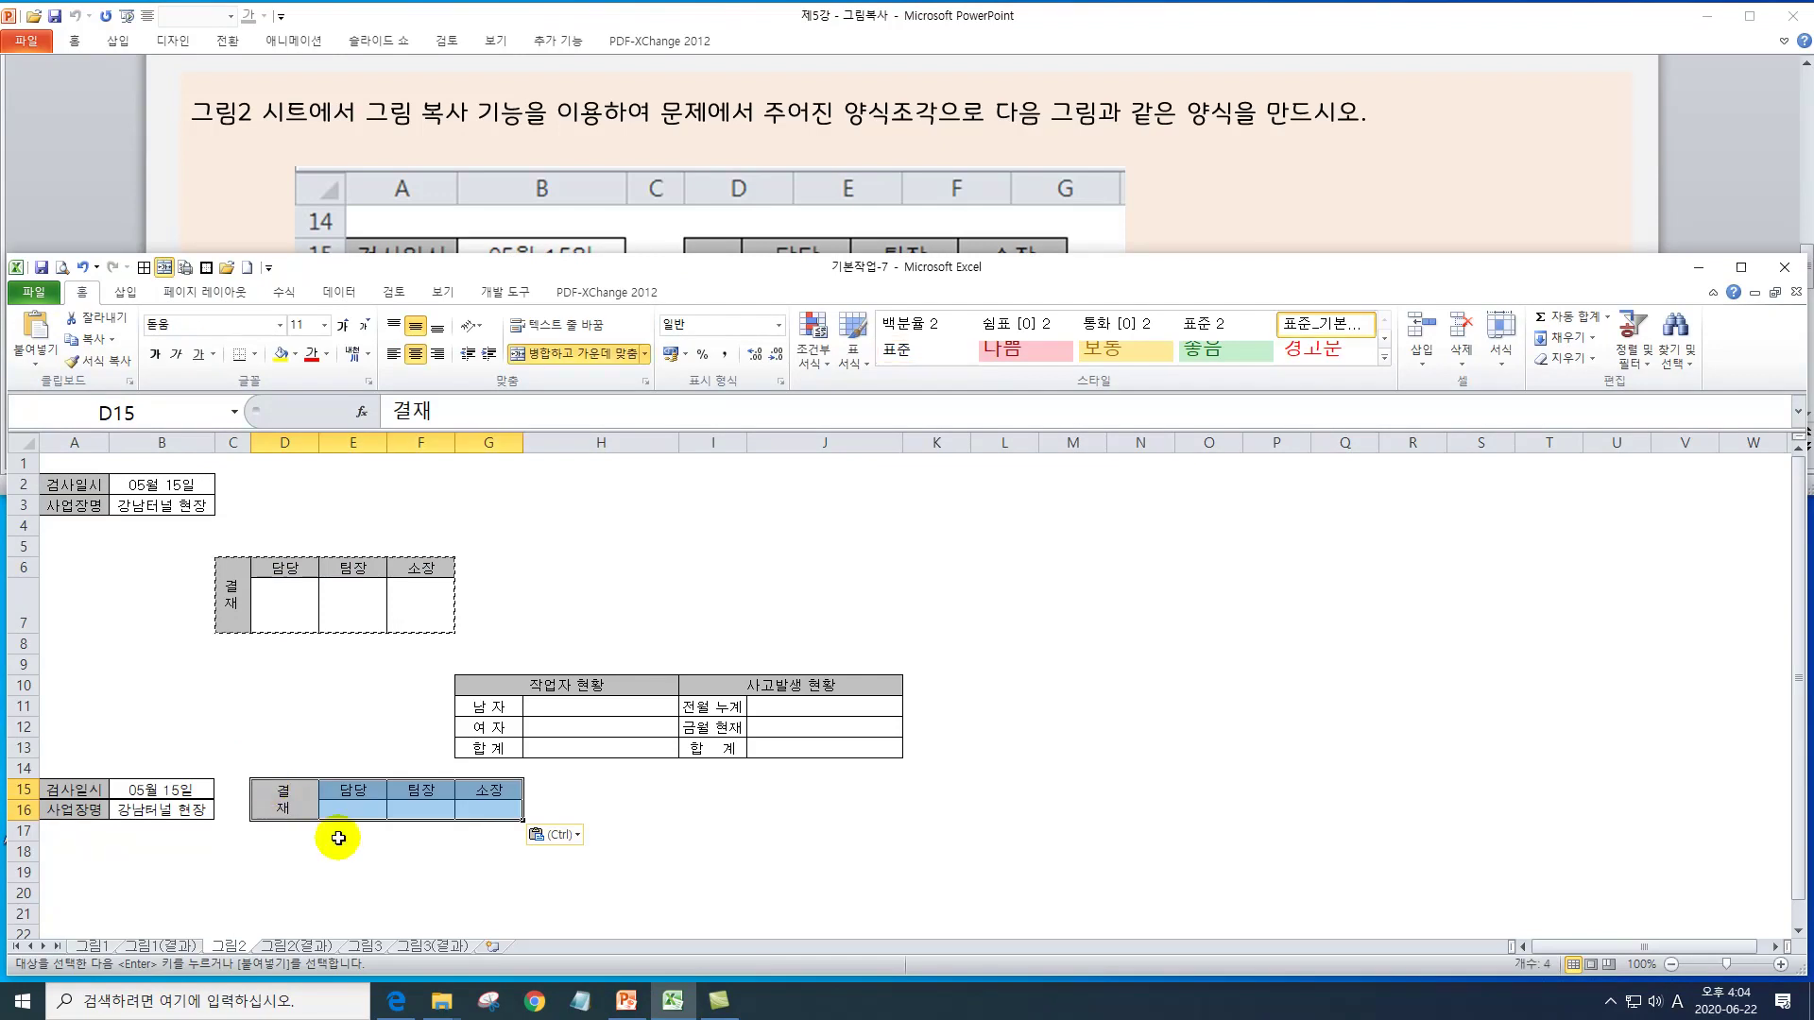
click(543, 834)
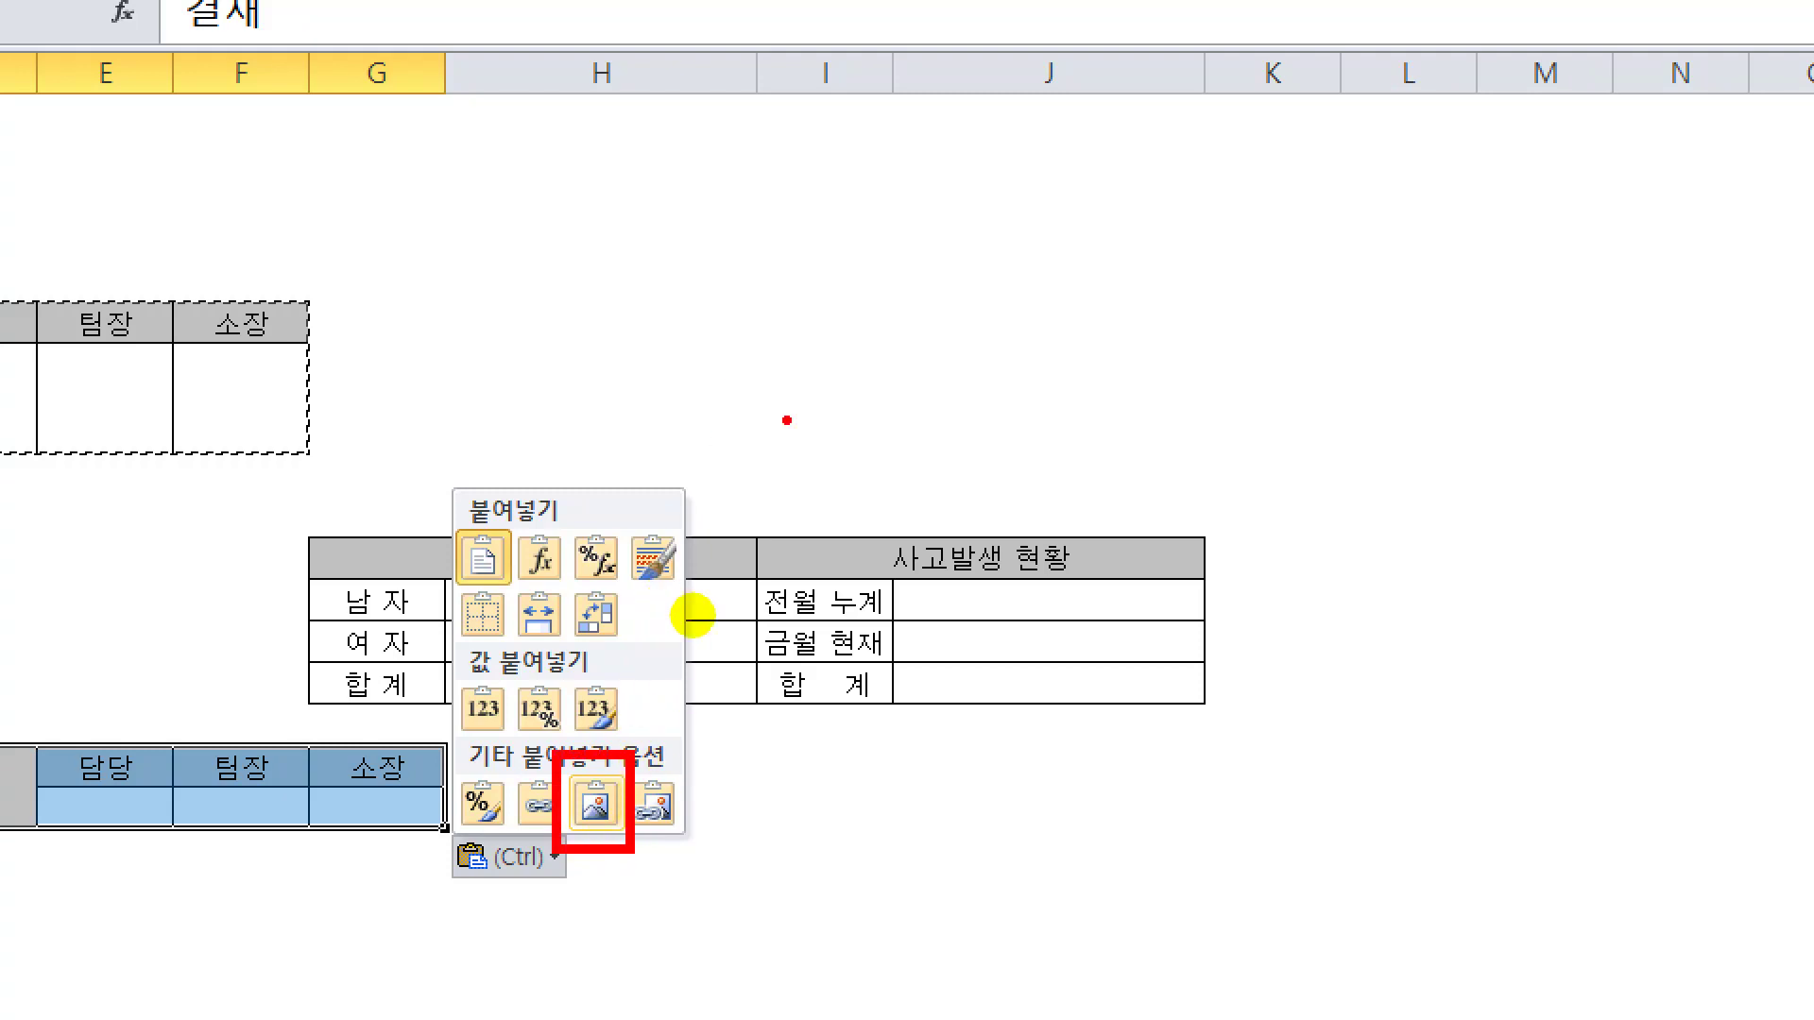
key(Escape)
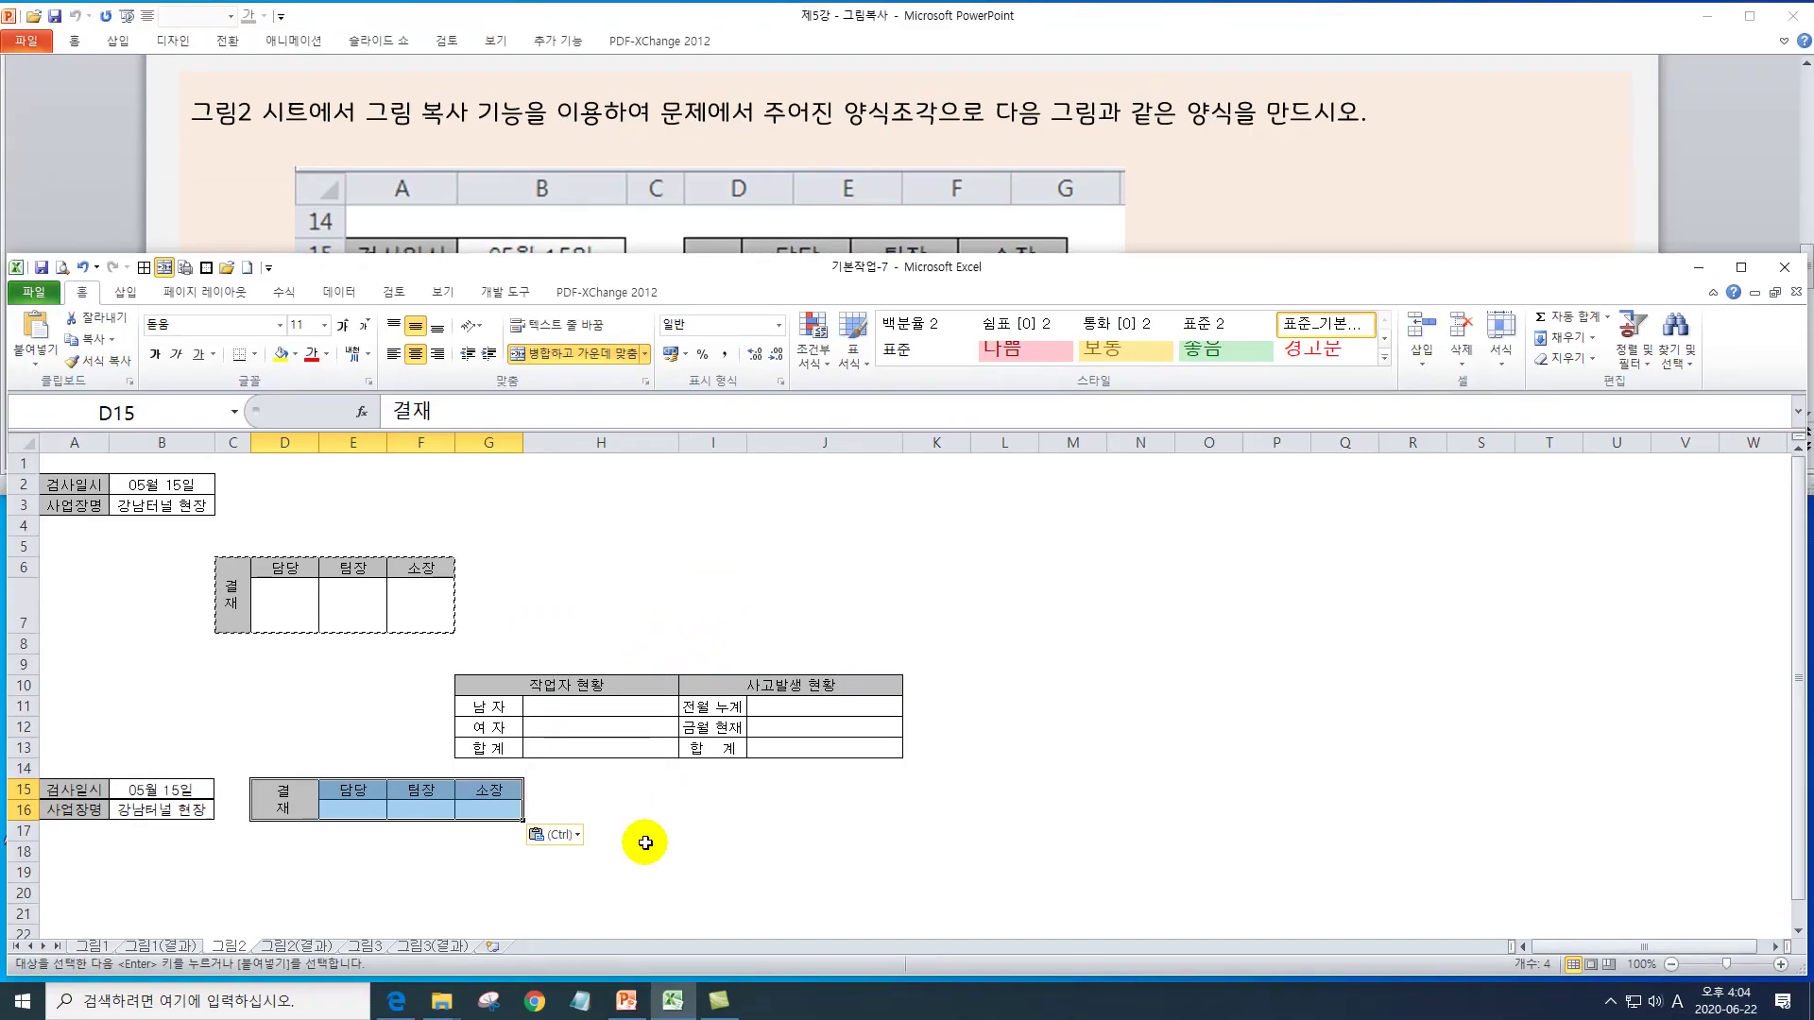
click(567, 835)
click(595, 806)
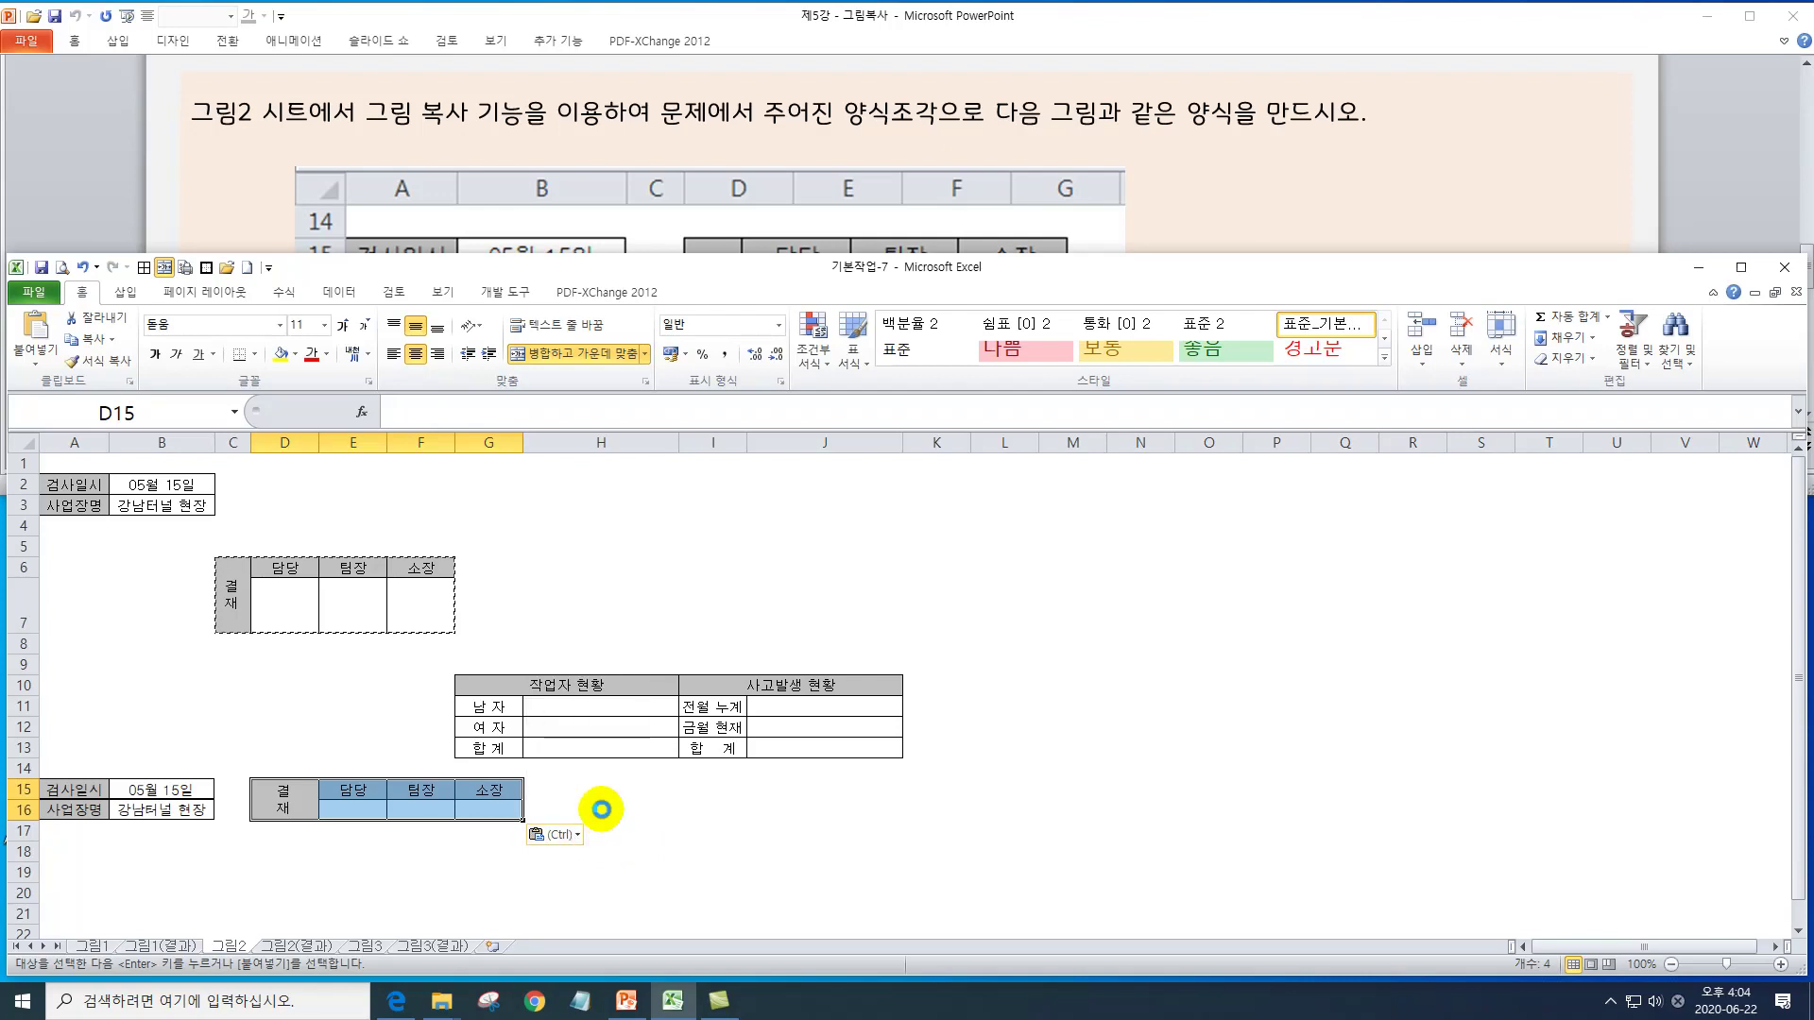
- Following the sample form, copy the 작업자 현황/사고발생 현황 table G10:J13 and paste it as a picture at A19
click(683, 94)
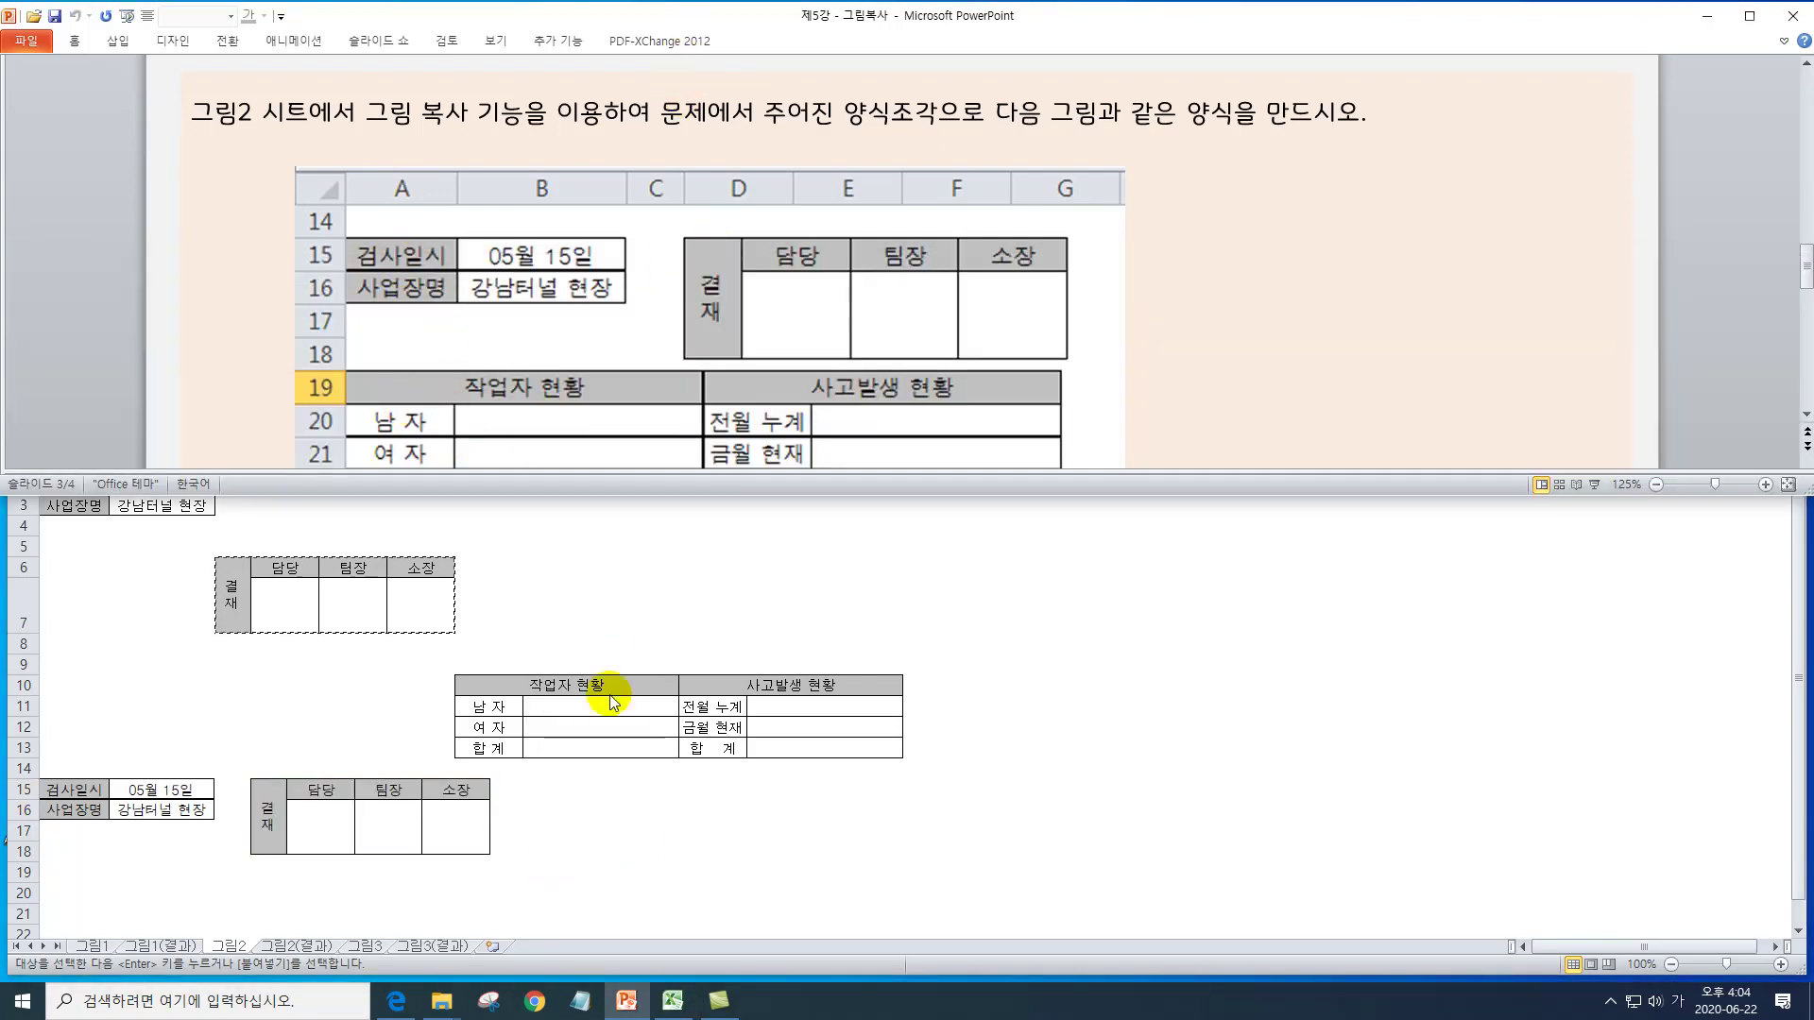
click(576, 699)
drag(535, 685, 826, 745)
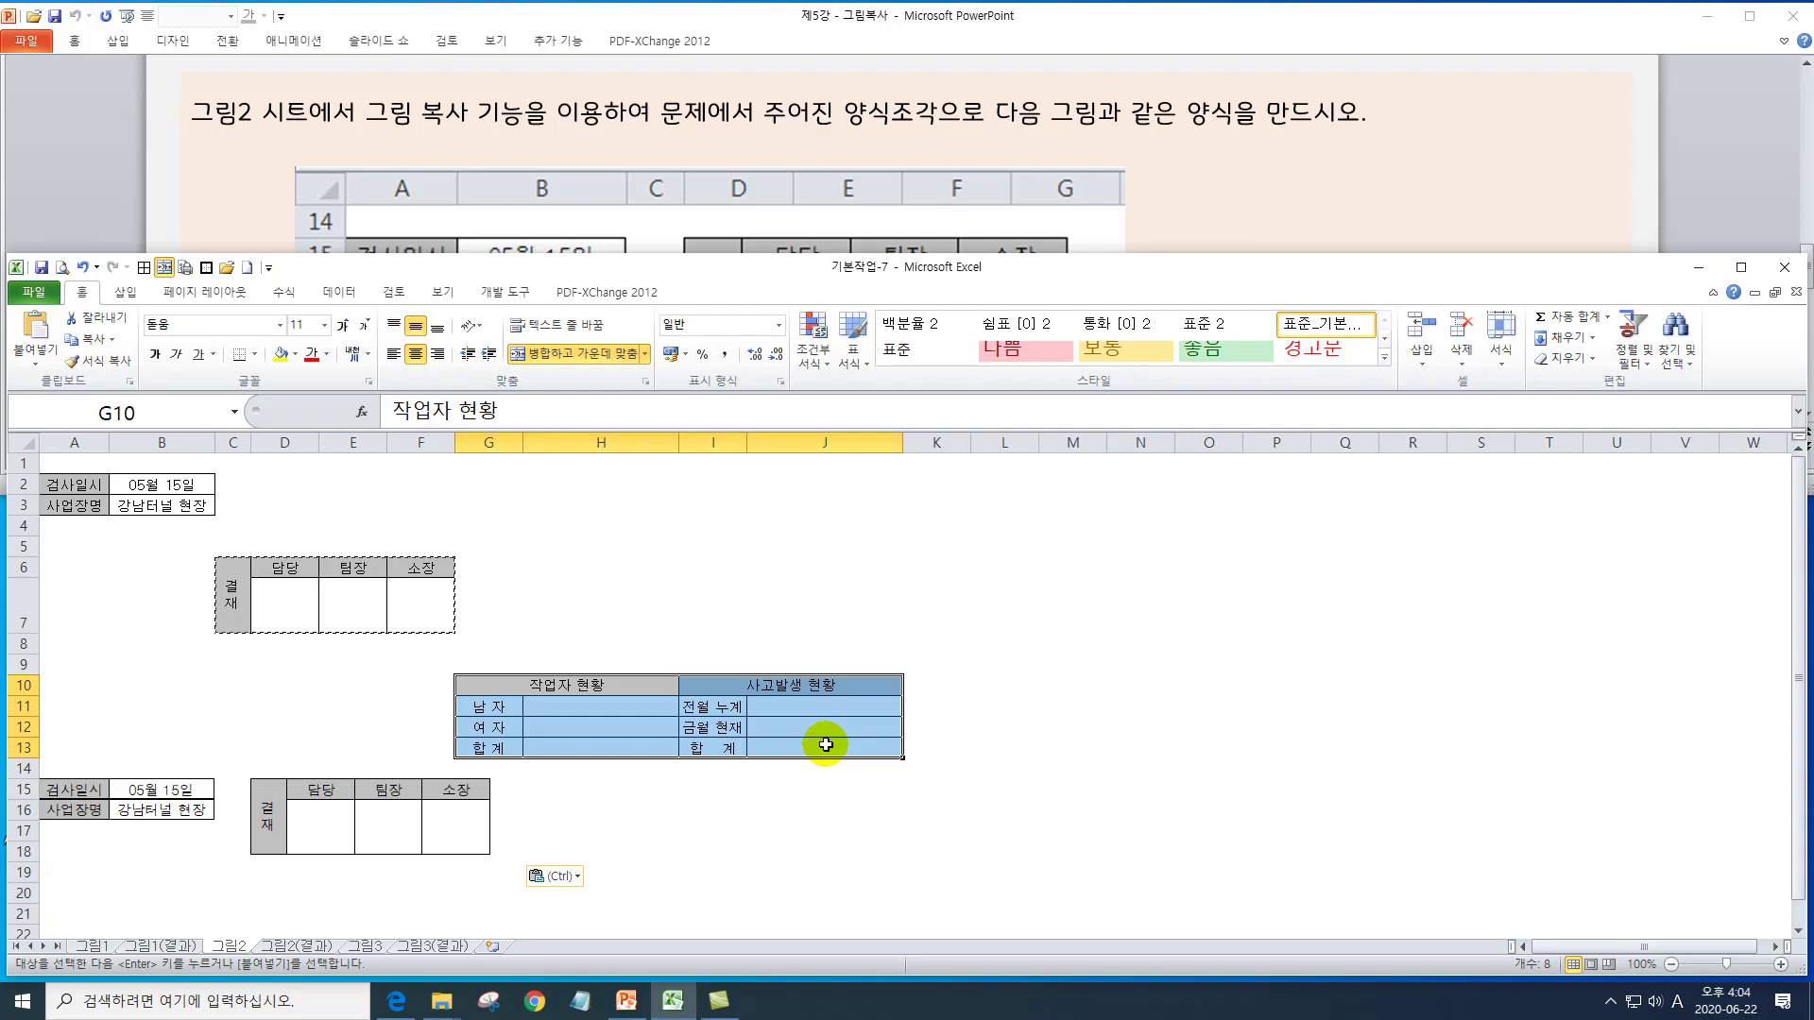
key(ctrl+c)
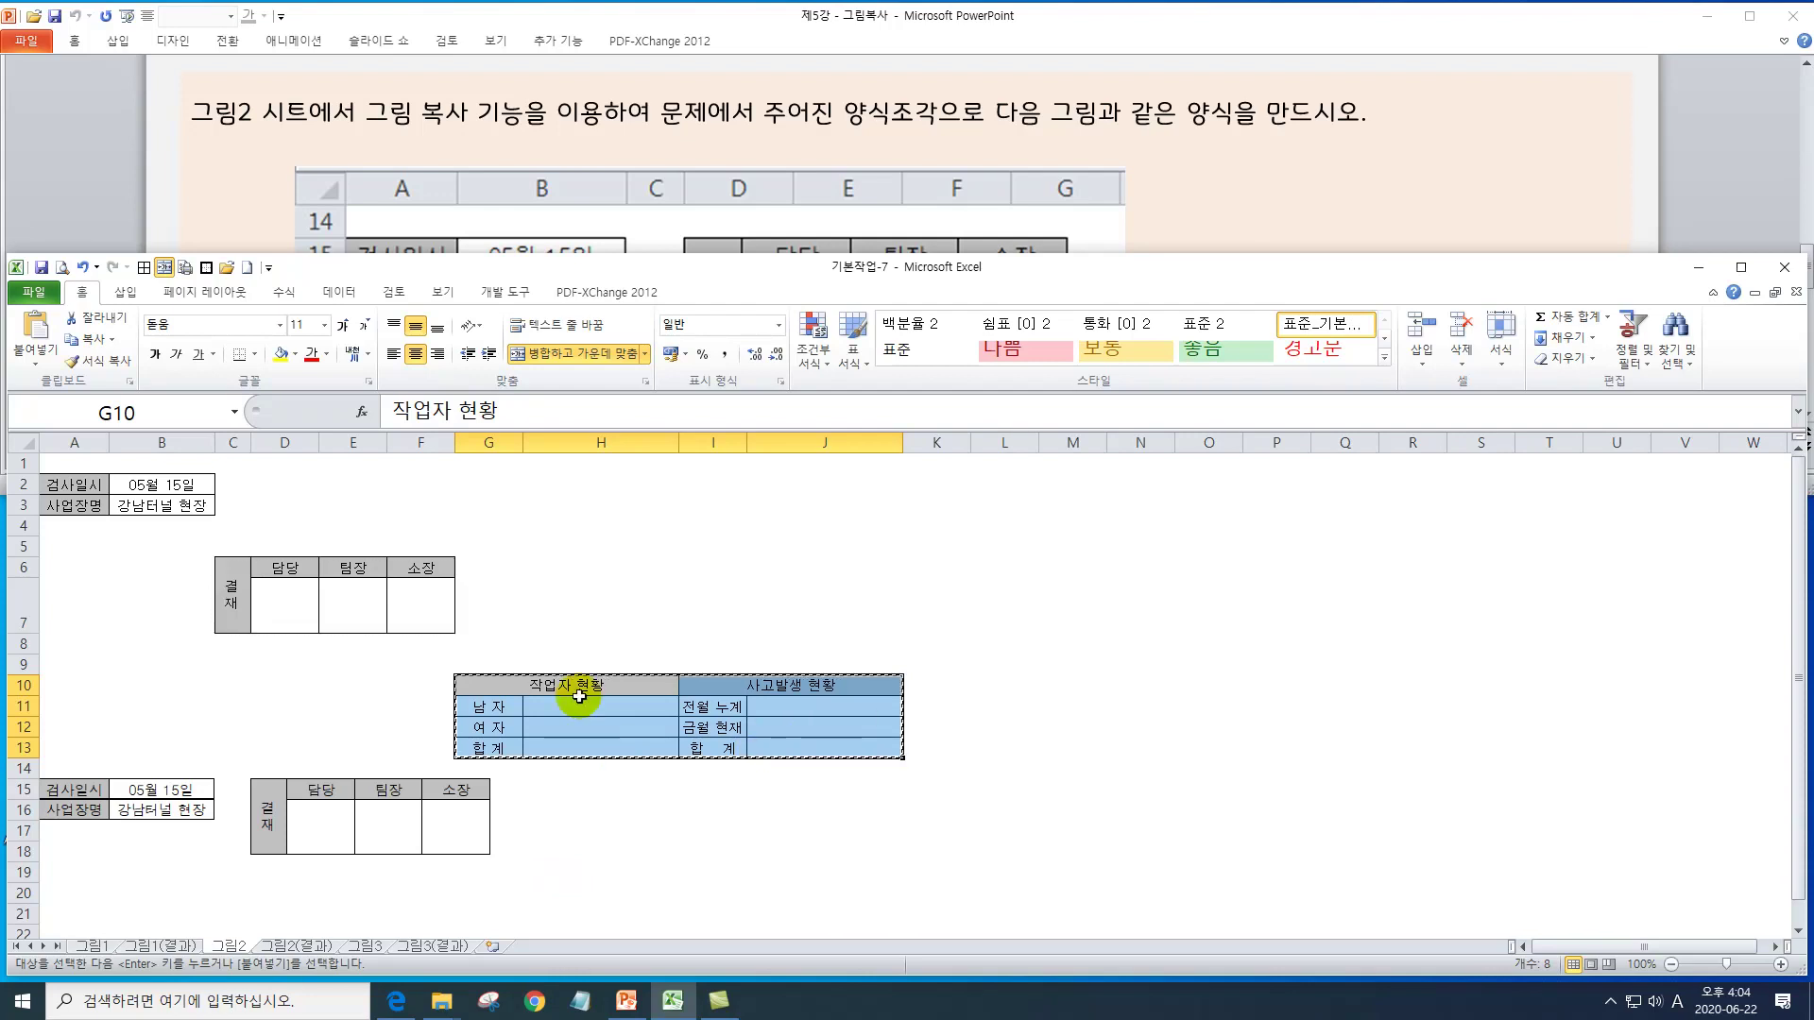
scroll(325, 646, down, 3)
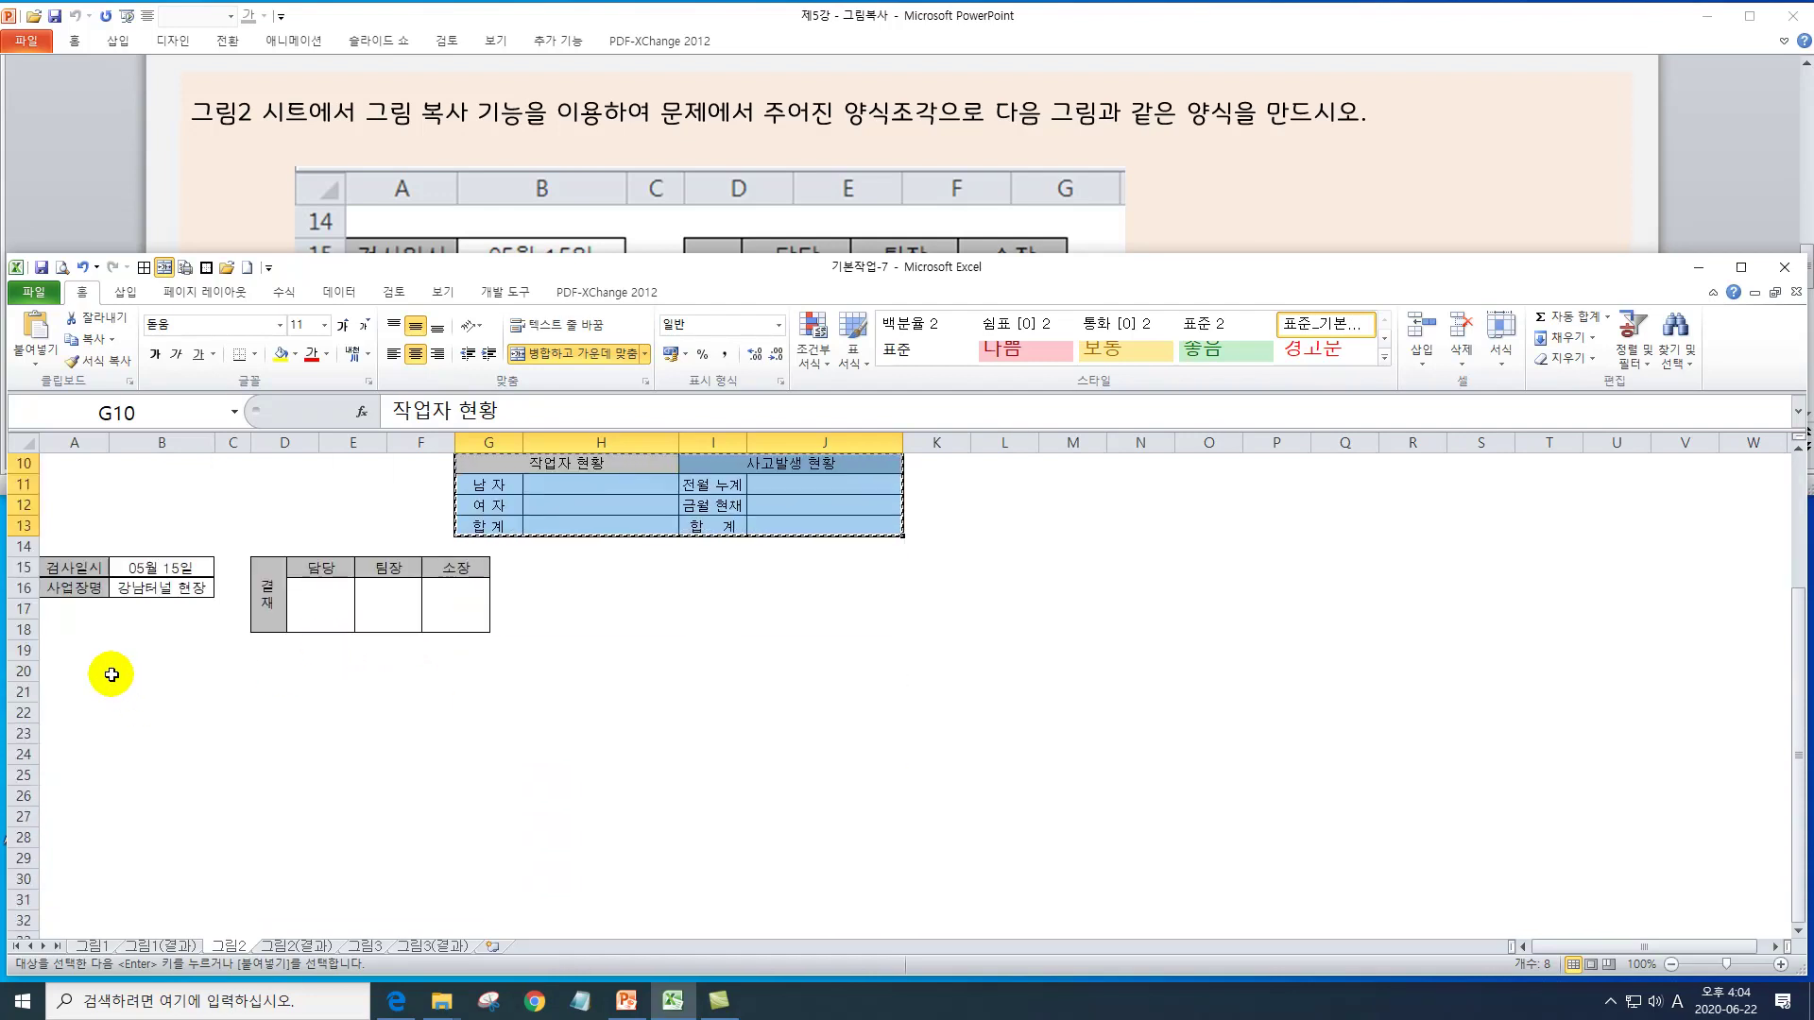
click(85, 656)
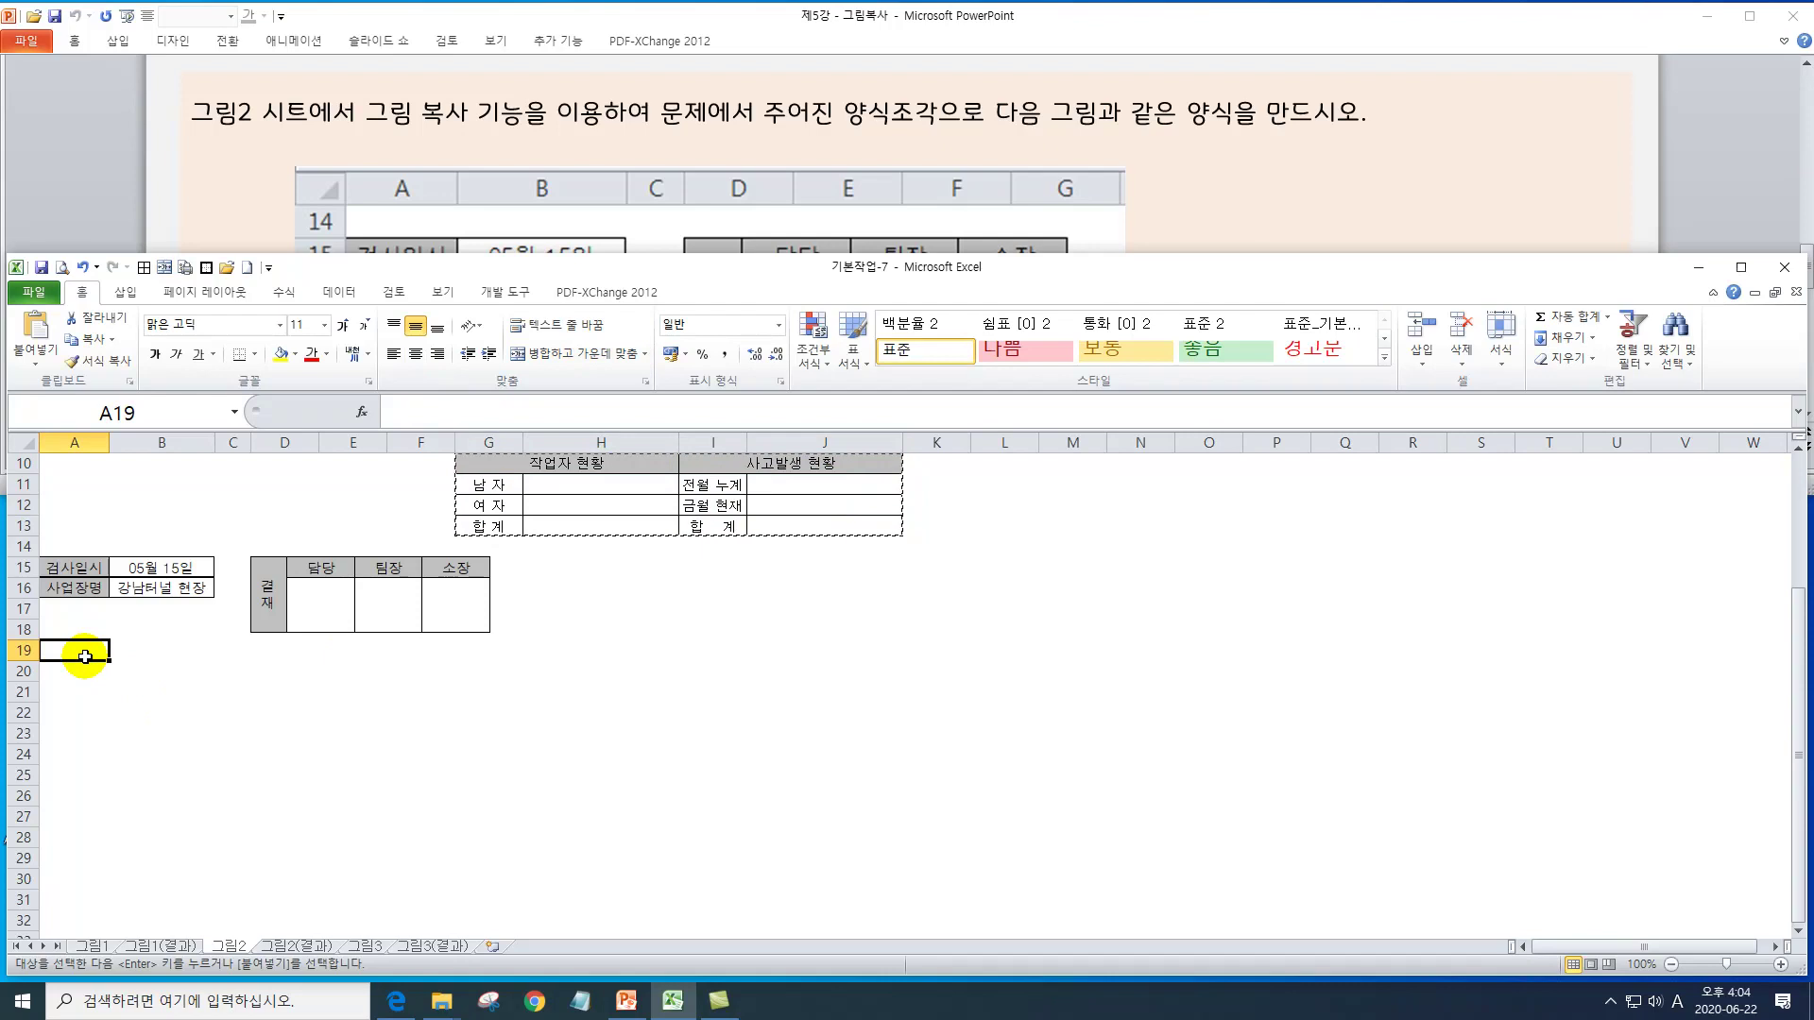
key(ctrl+v)
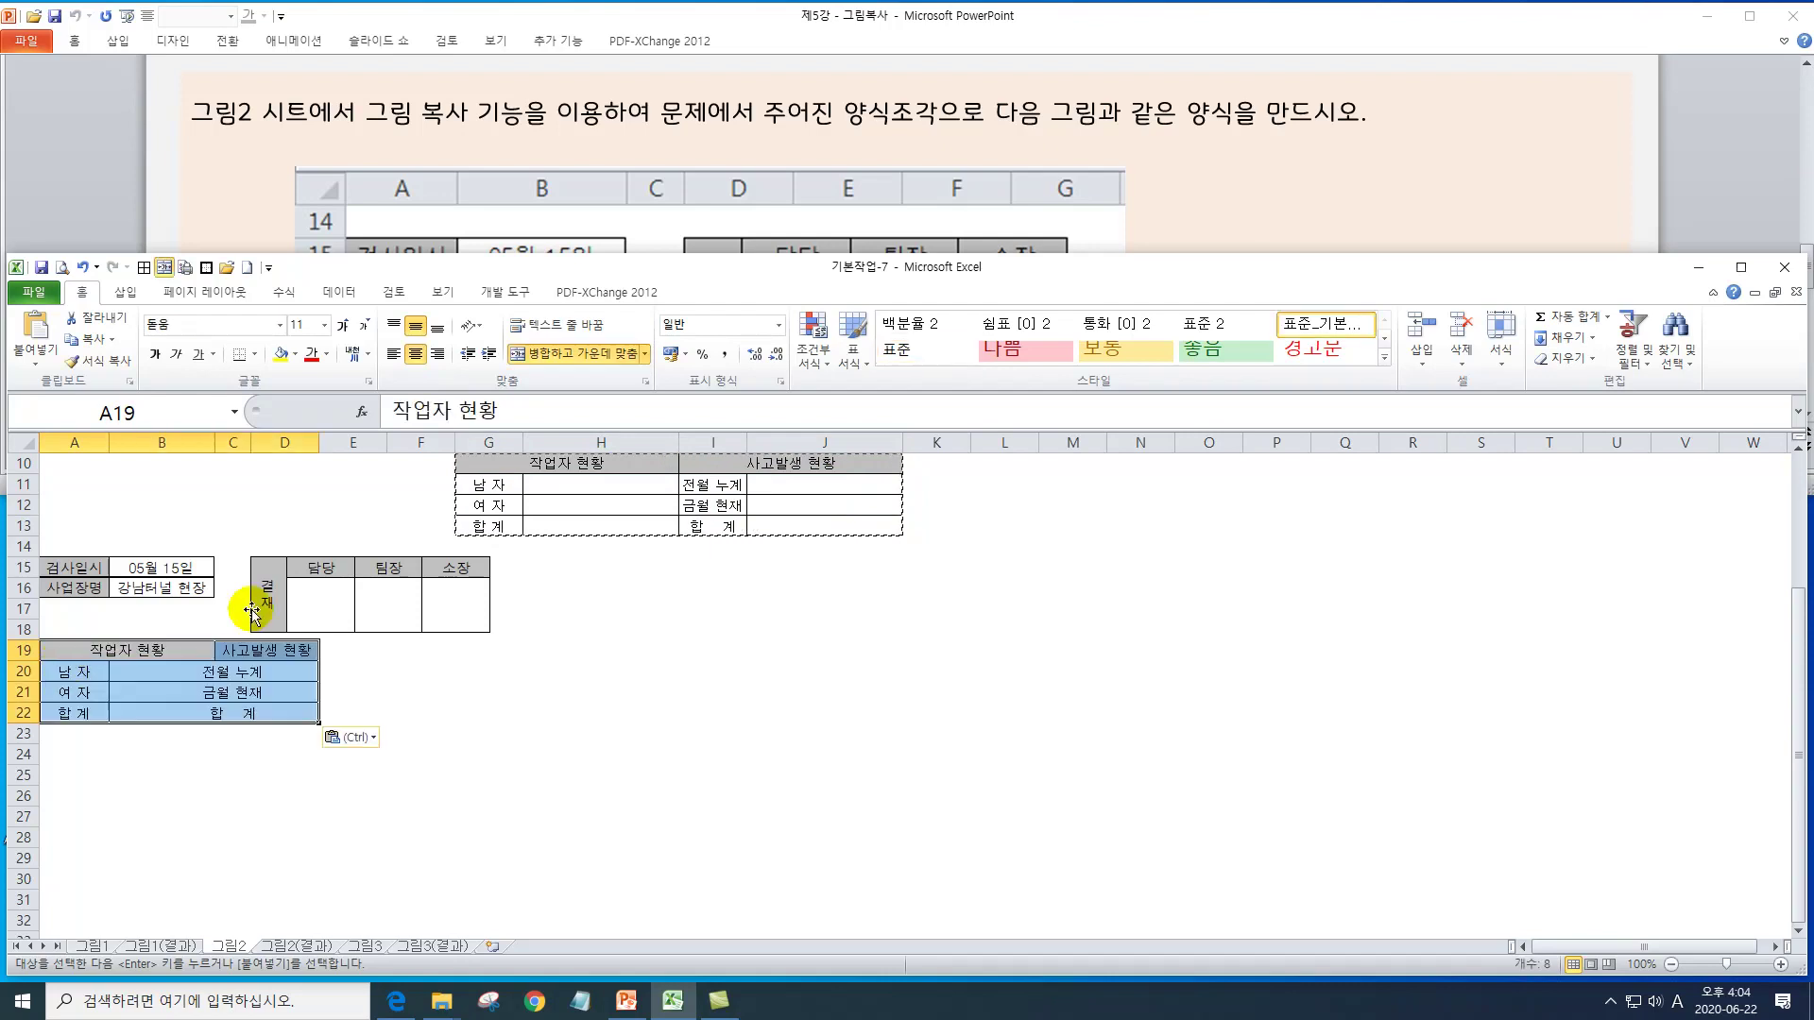
click(345, 739)
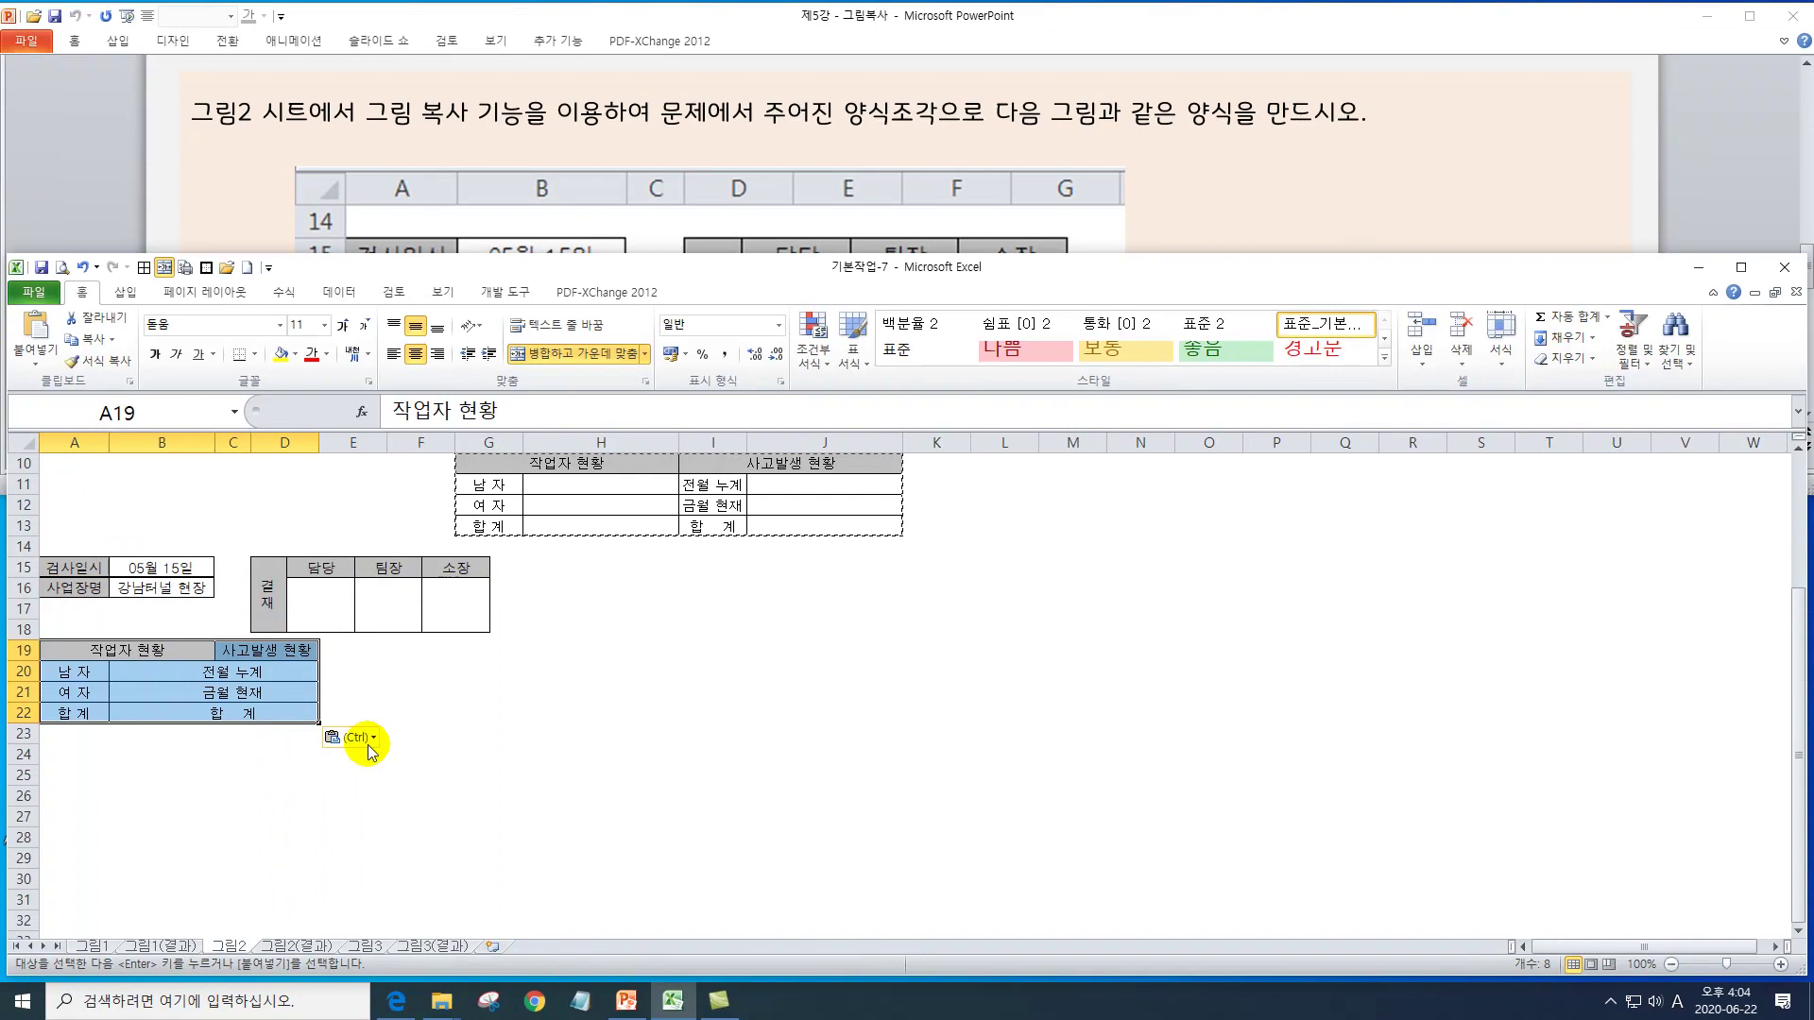
click(358, 551)
click(397, 908)
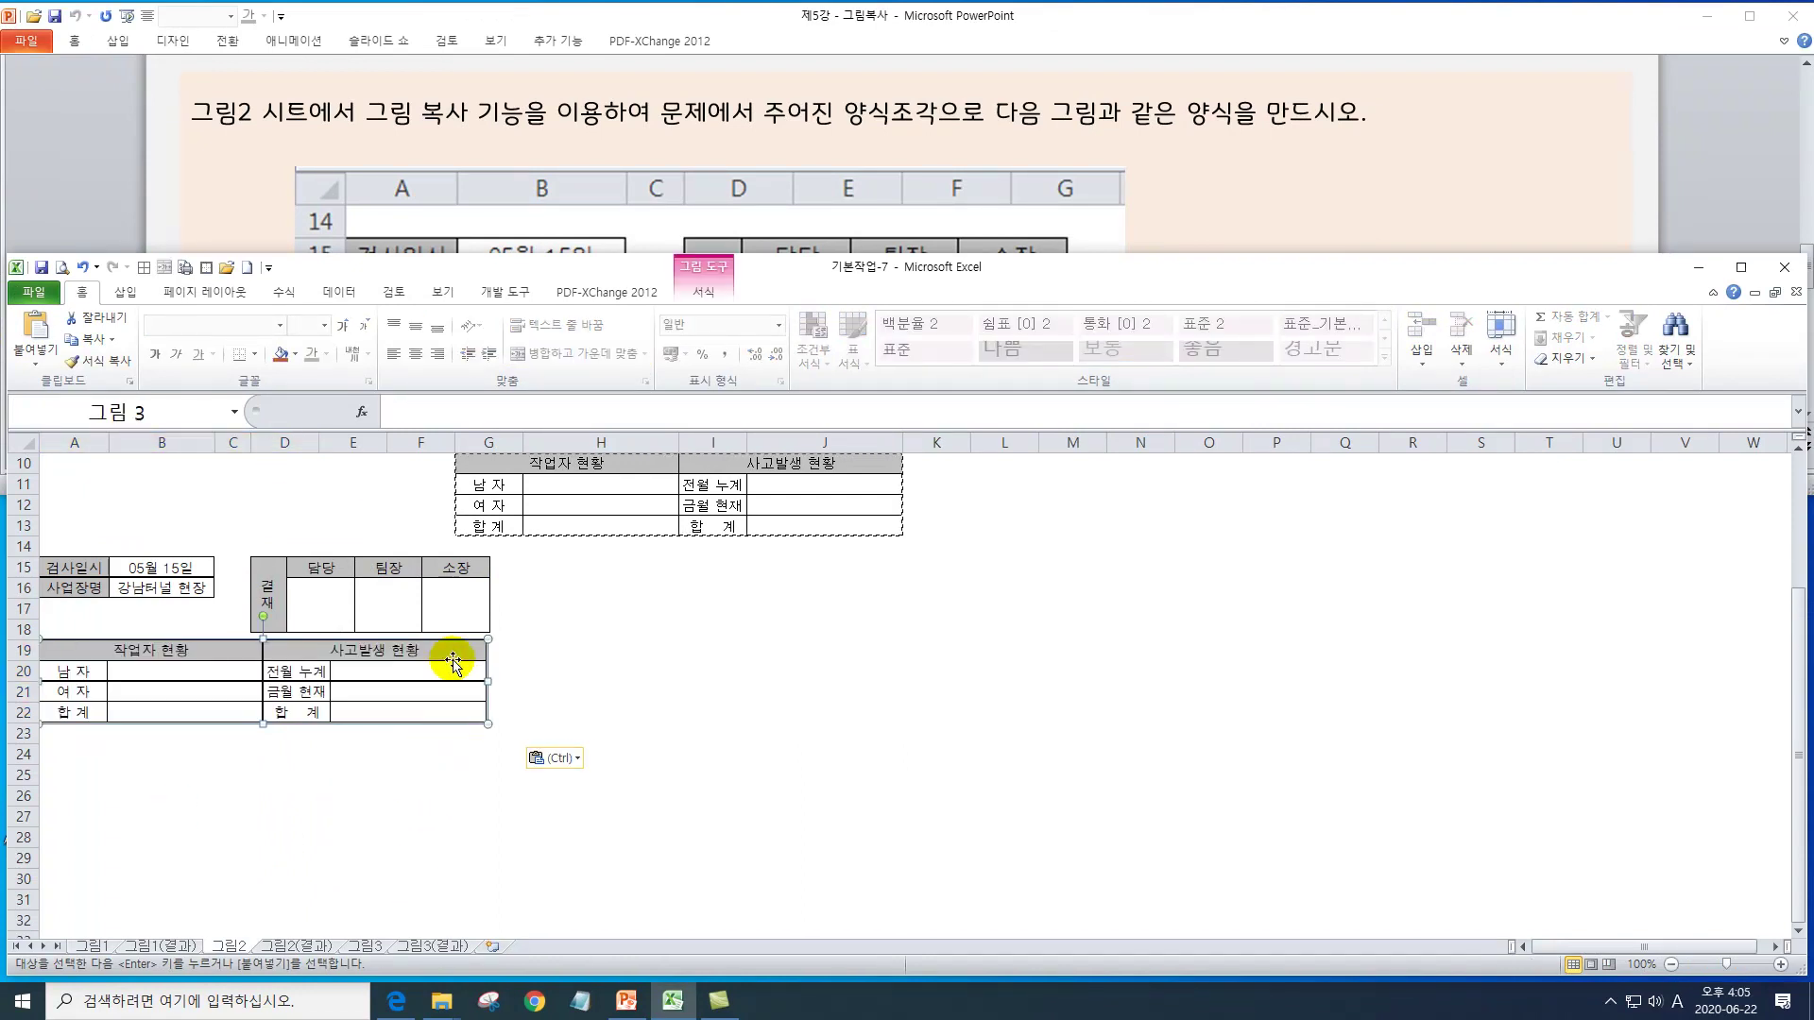
- Advance the PowerPoint slides to the 그림3 exercise and open sheet 그림3 in the workbook
click(1717, 138)
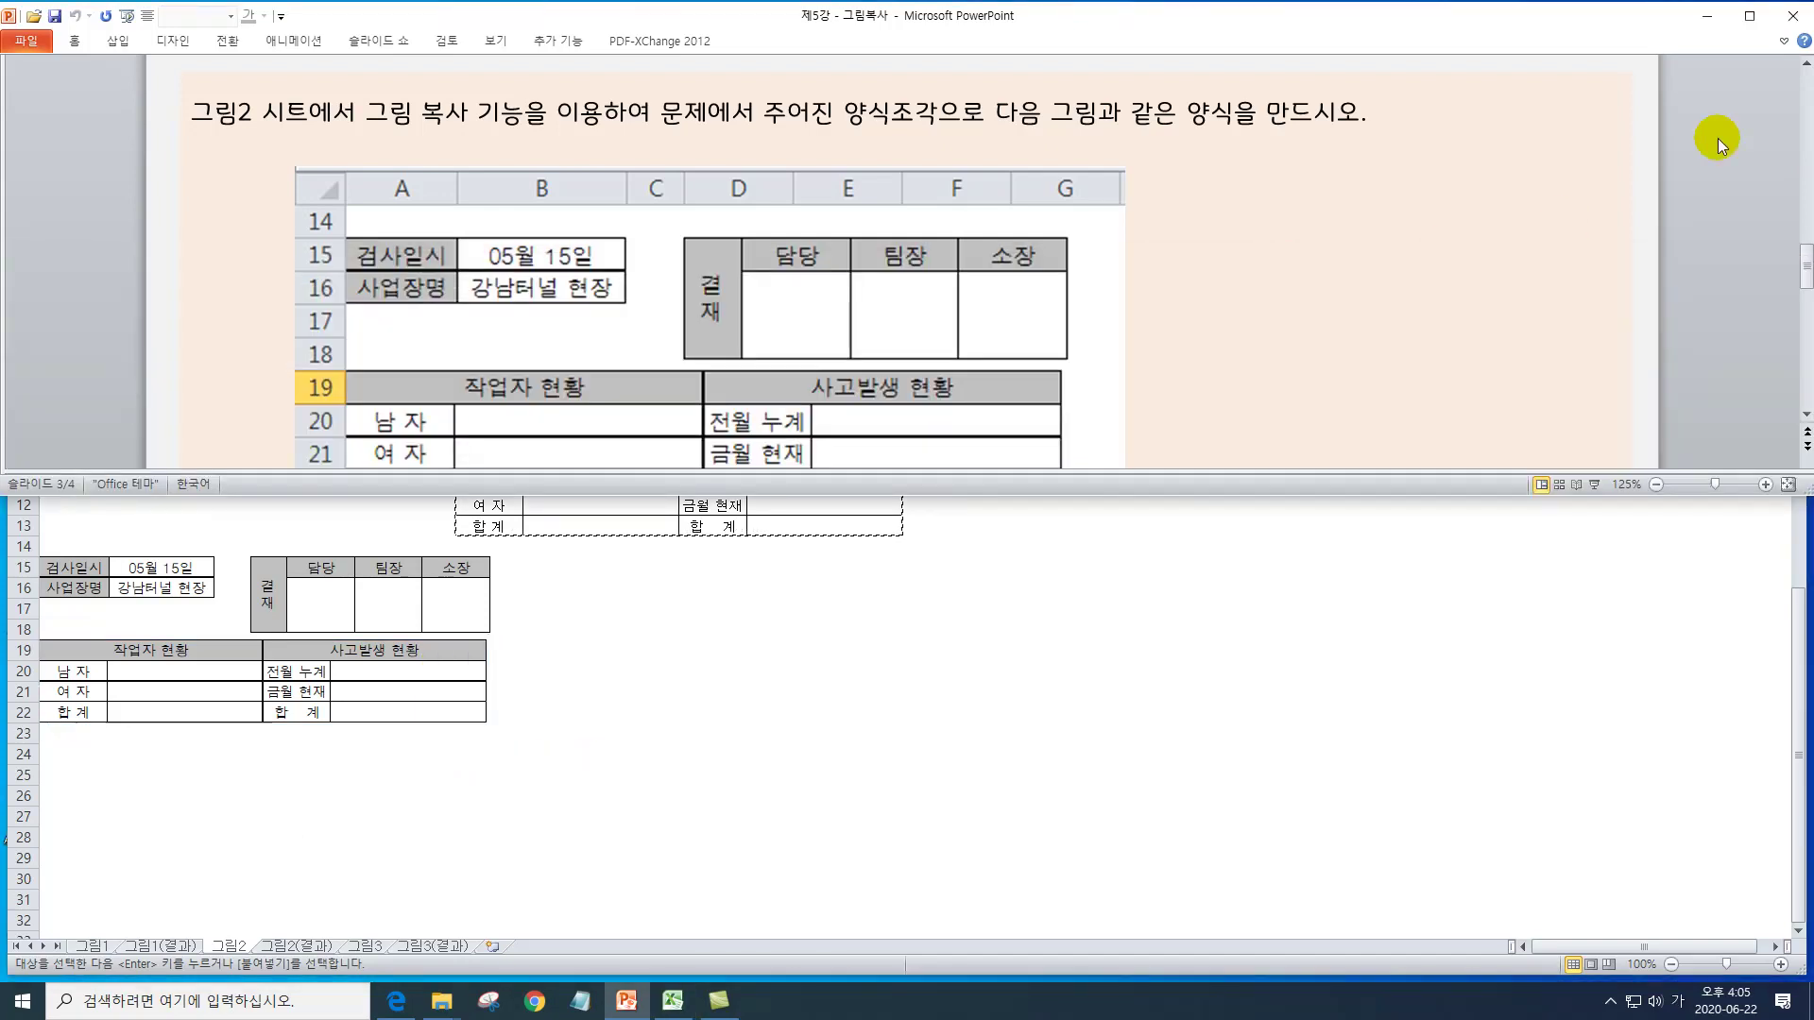
scroll(1717, 138, down, 1)
click(715, 645)
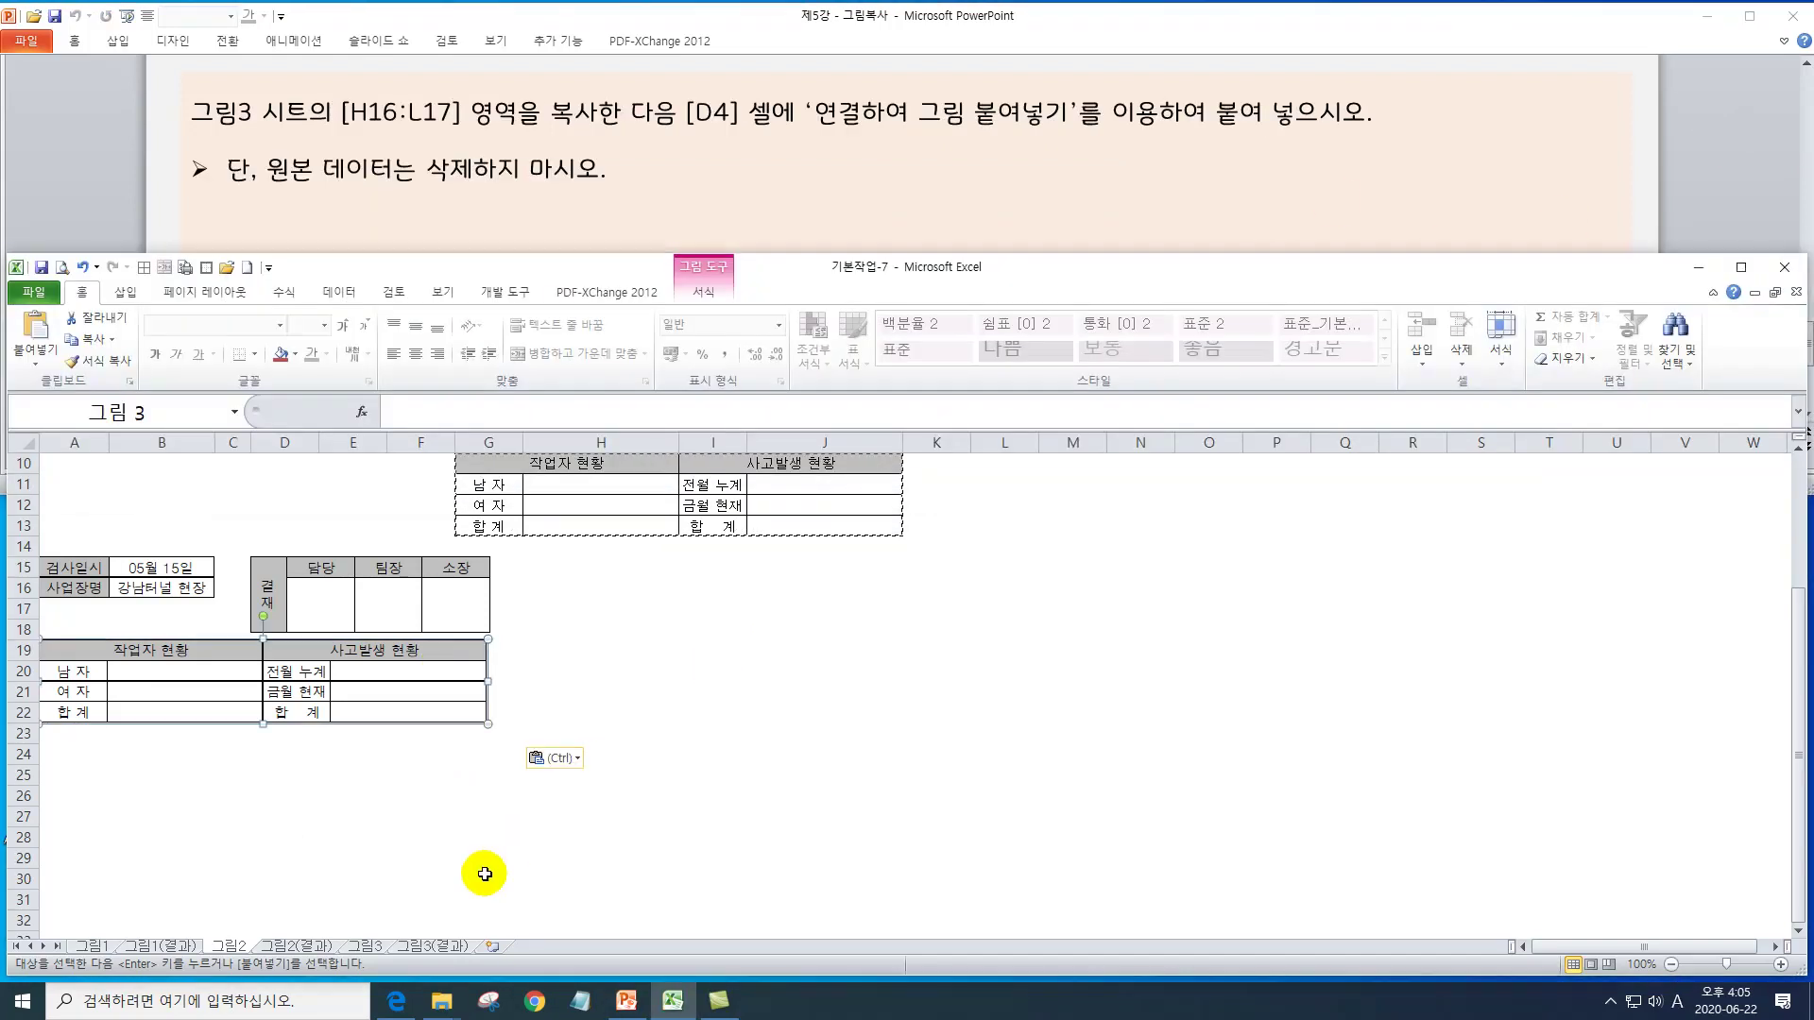
click(365, 946)
click(543, 838)
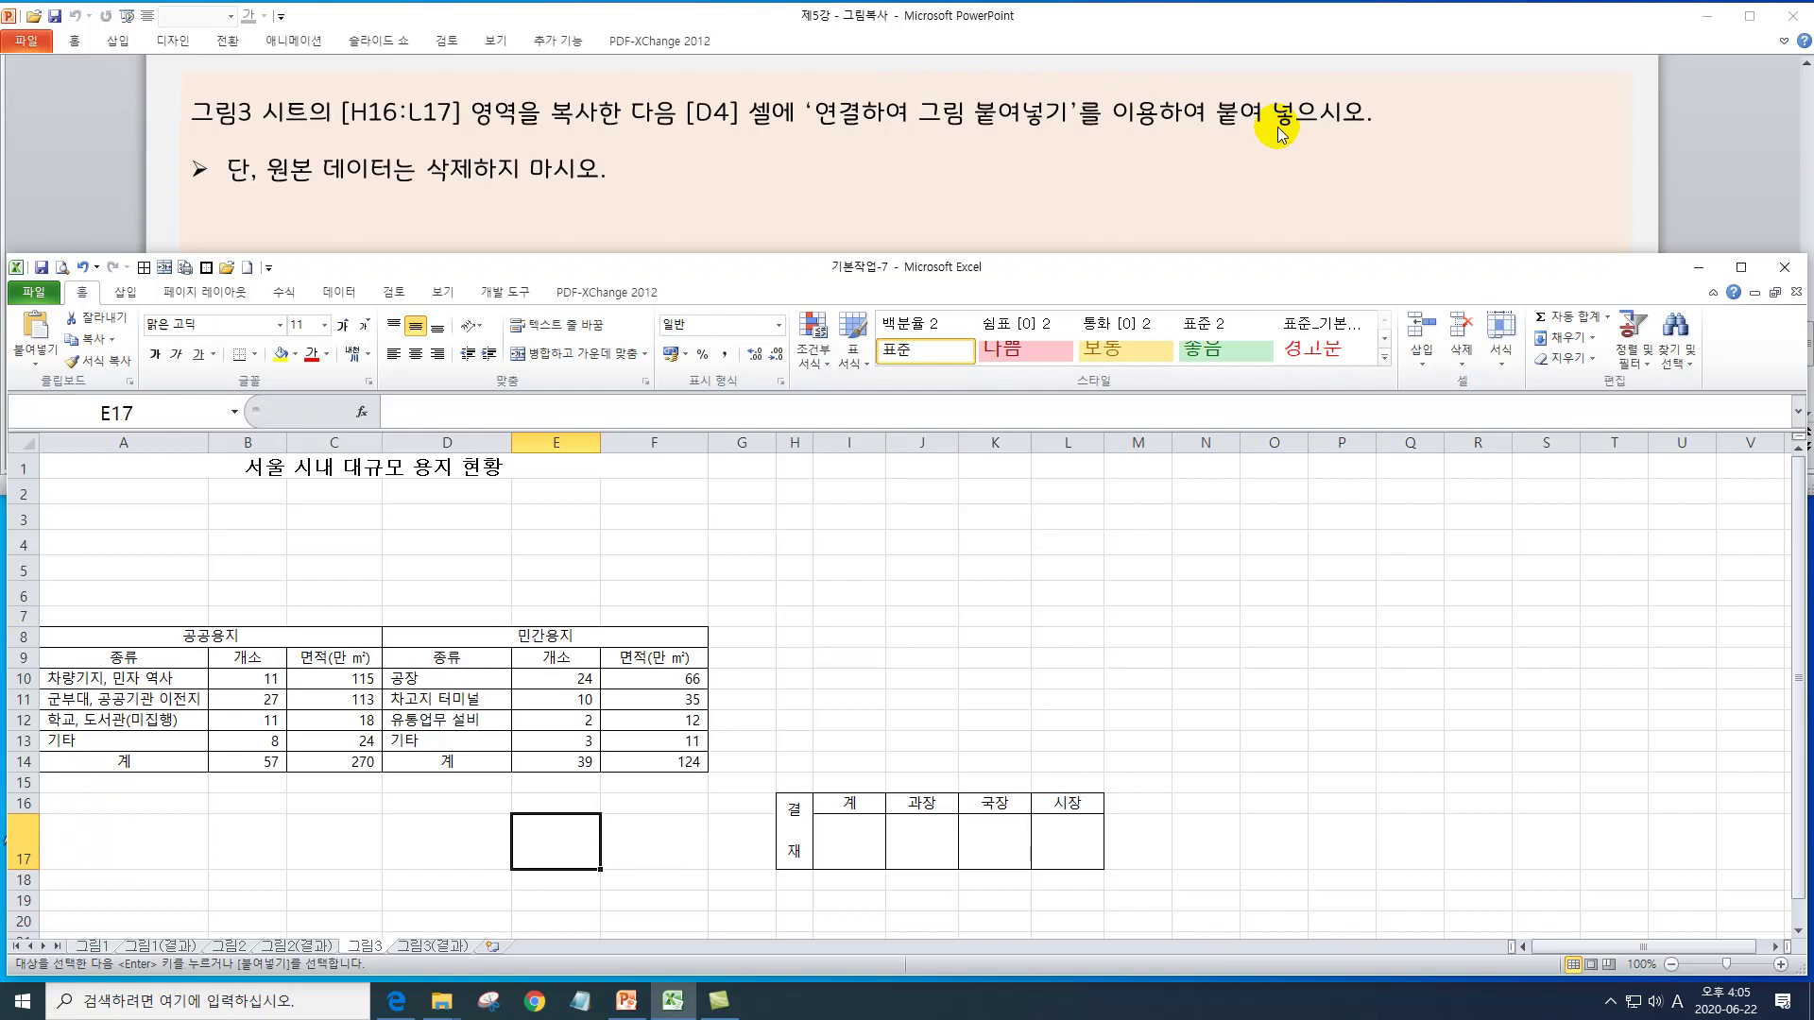
- Copy the approval table H16:L17, paste it as a linked picture at D4, and jump from the picture to its source range
click(966, 740)
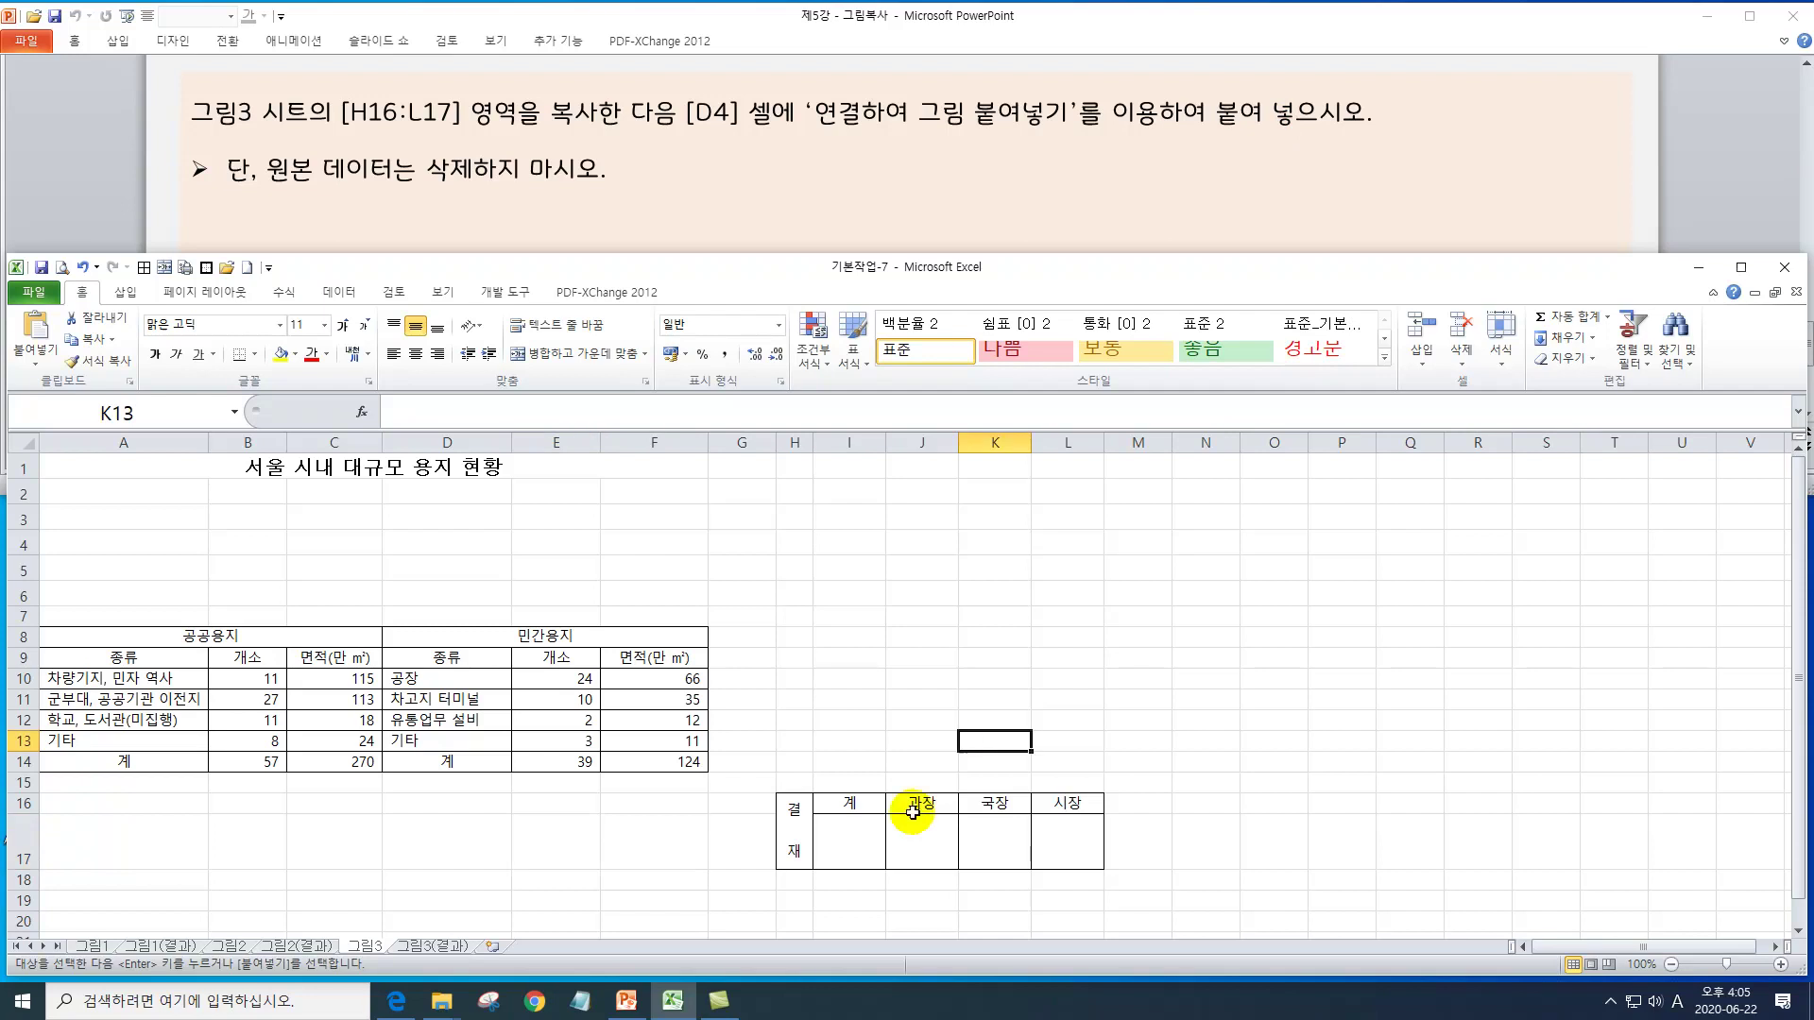
drag(800, 829, 1052, 842)
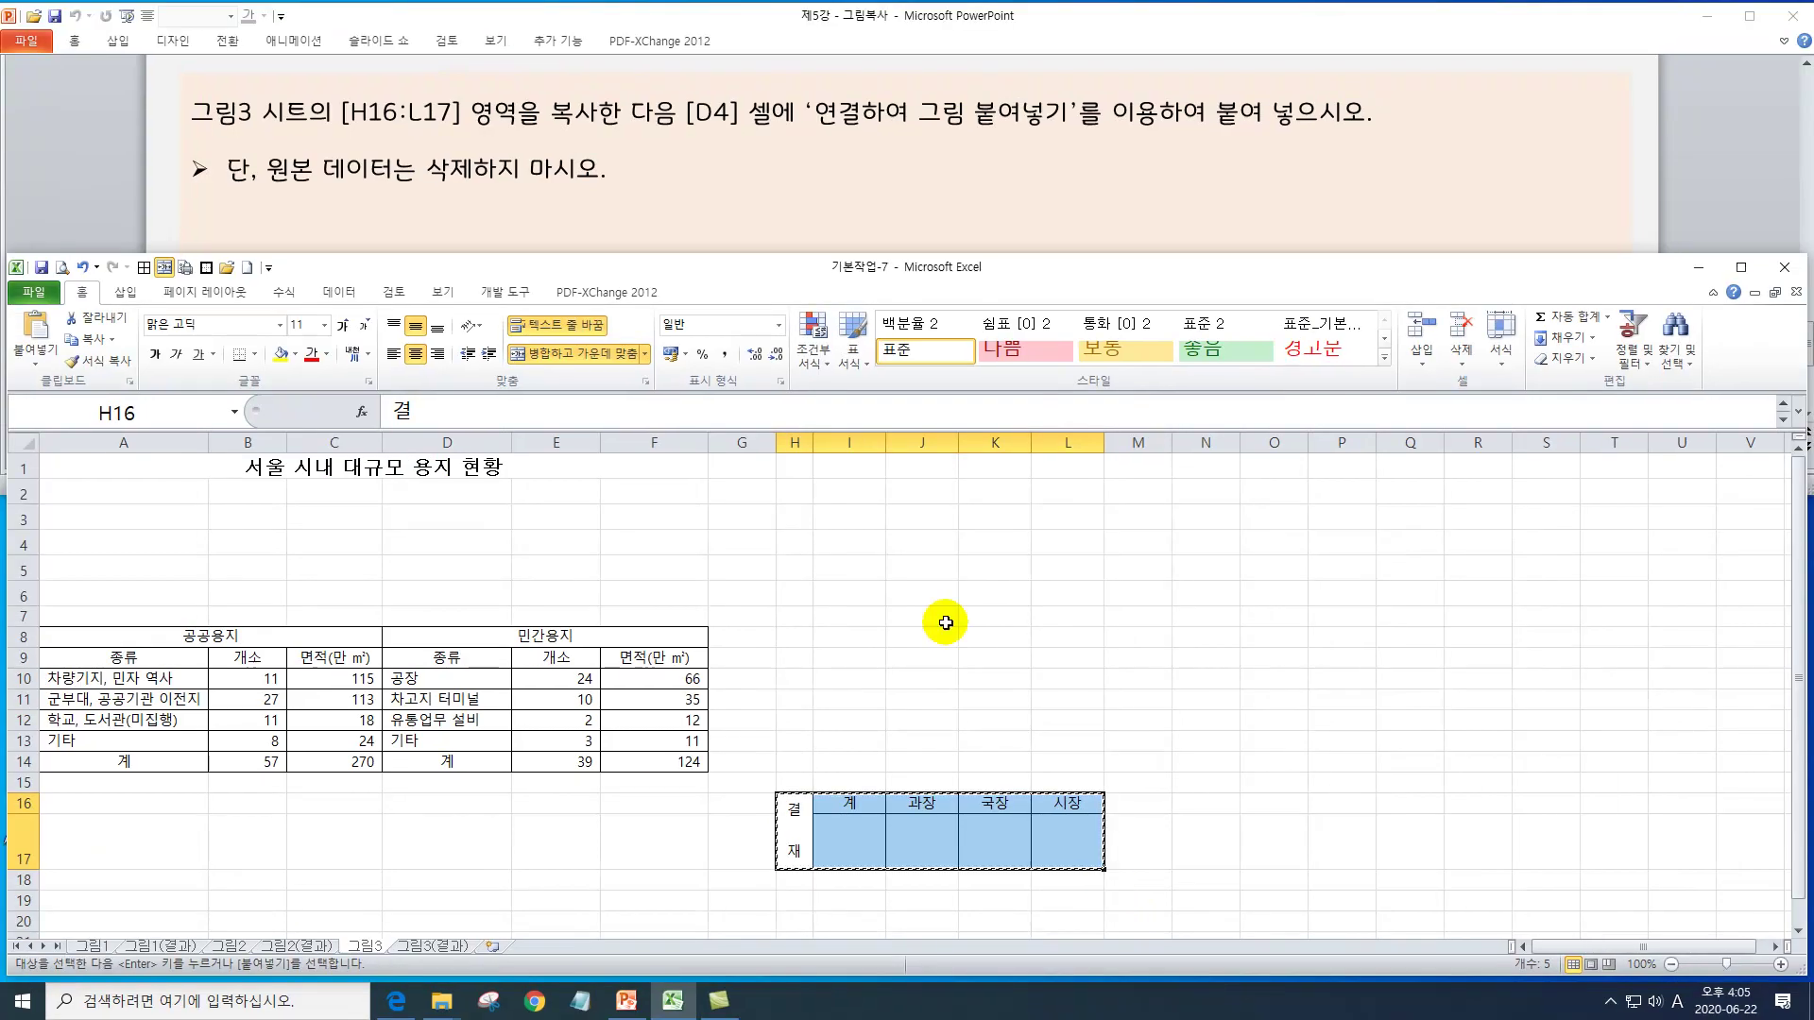
click(445, 550)
key(ctrl+v)
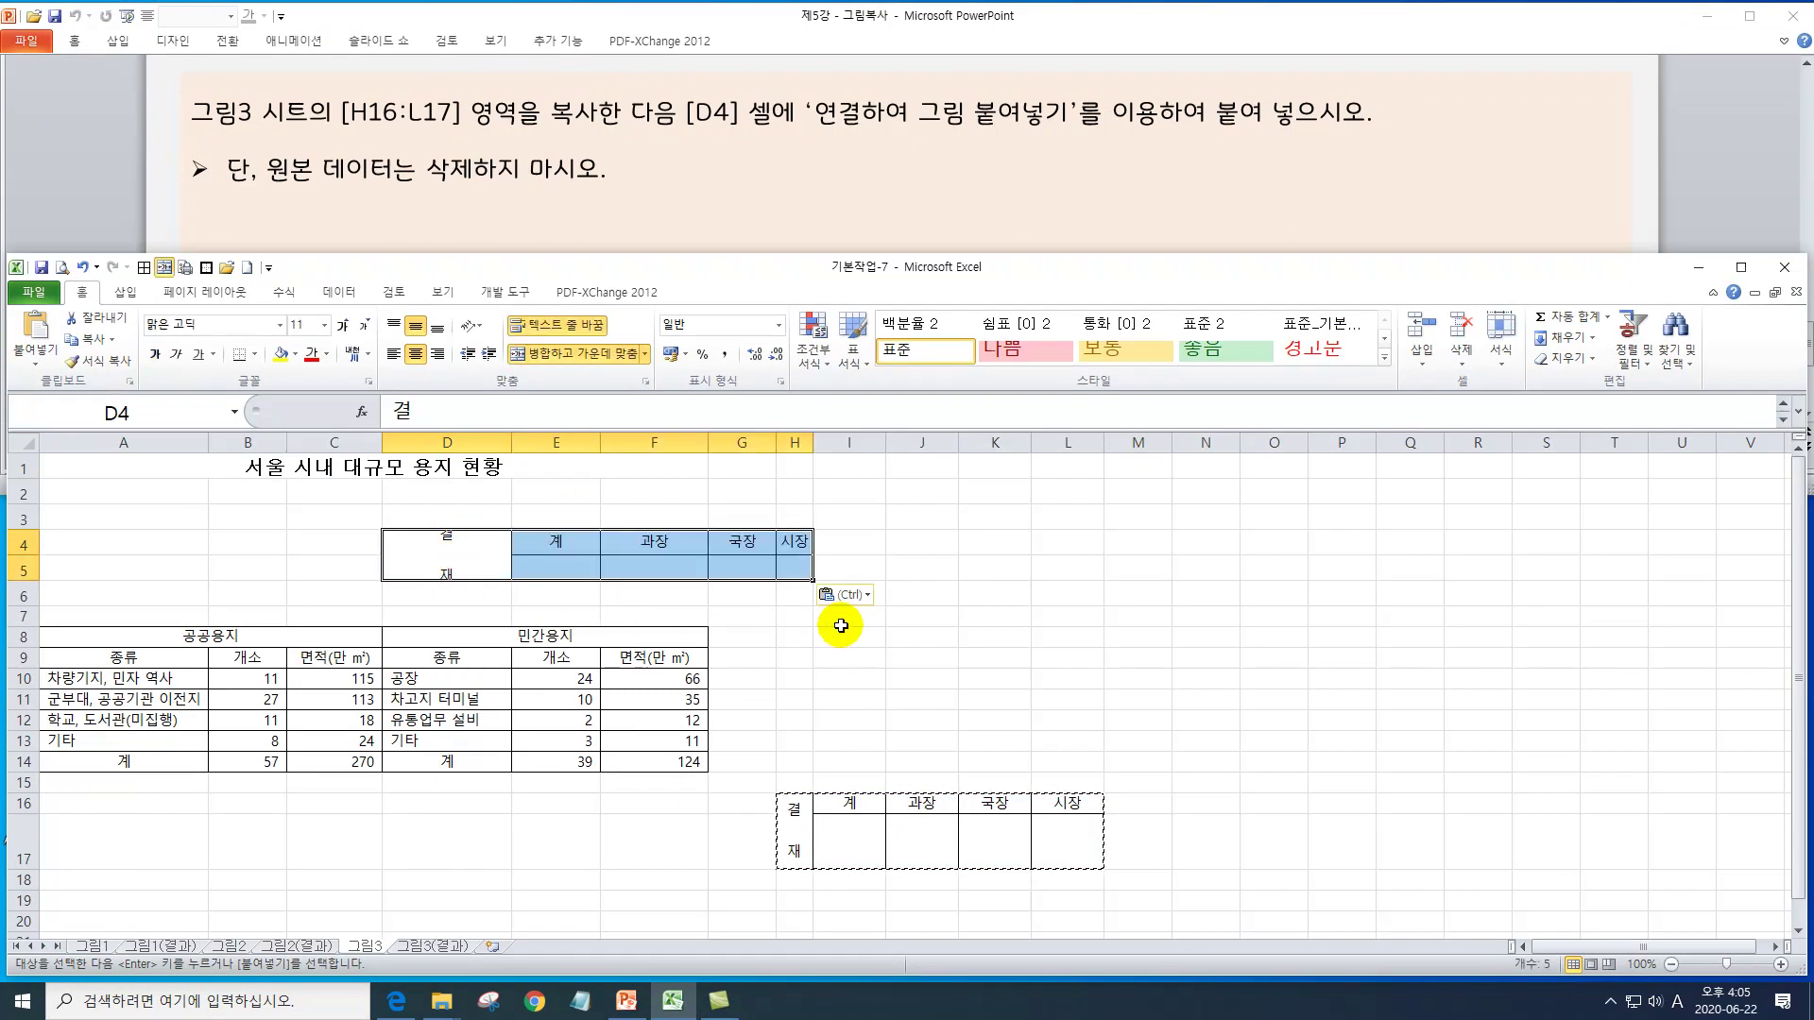
click(860, 595)
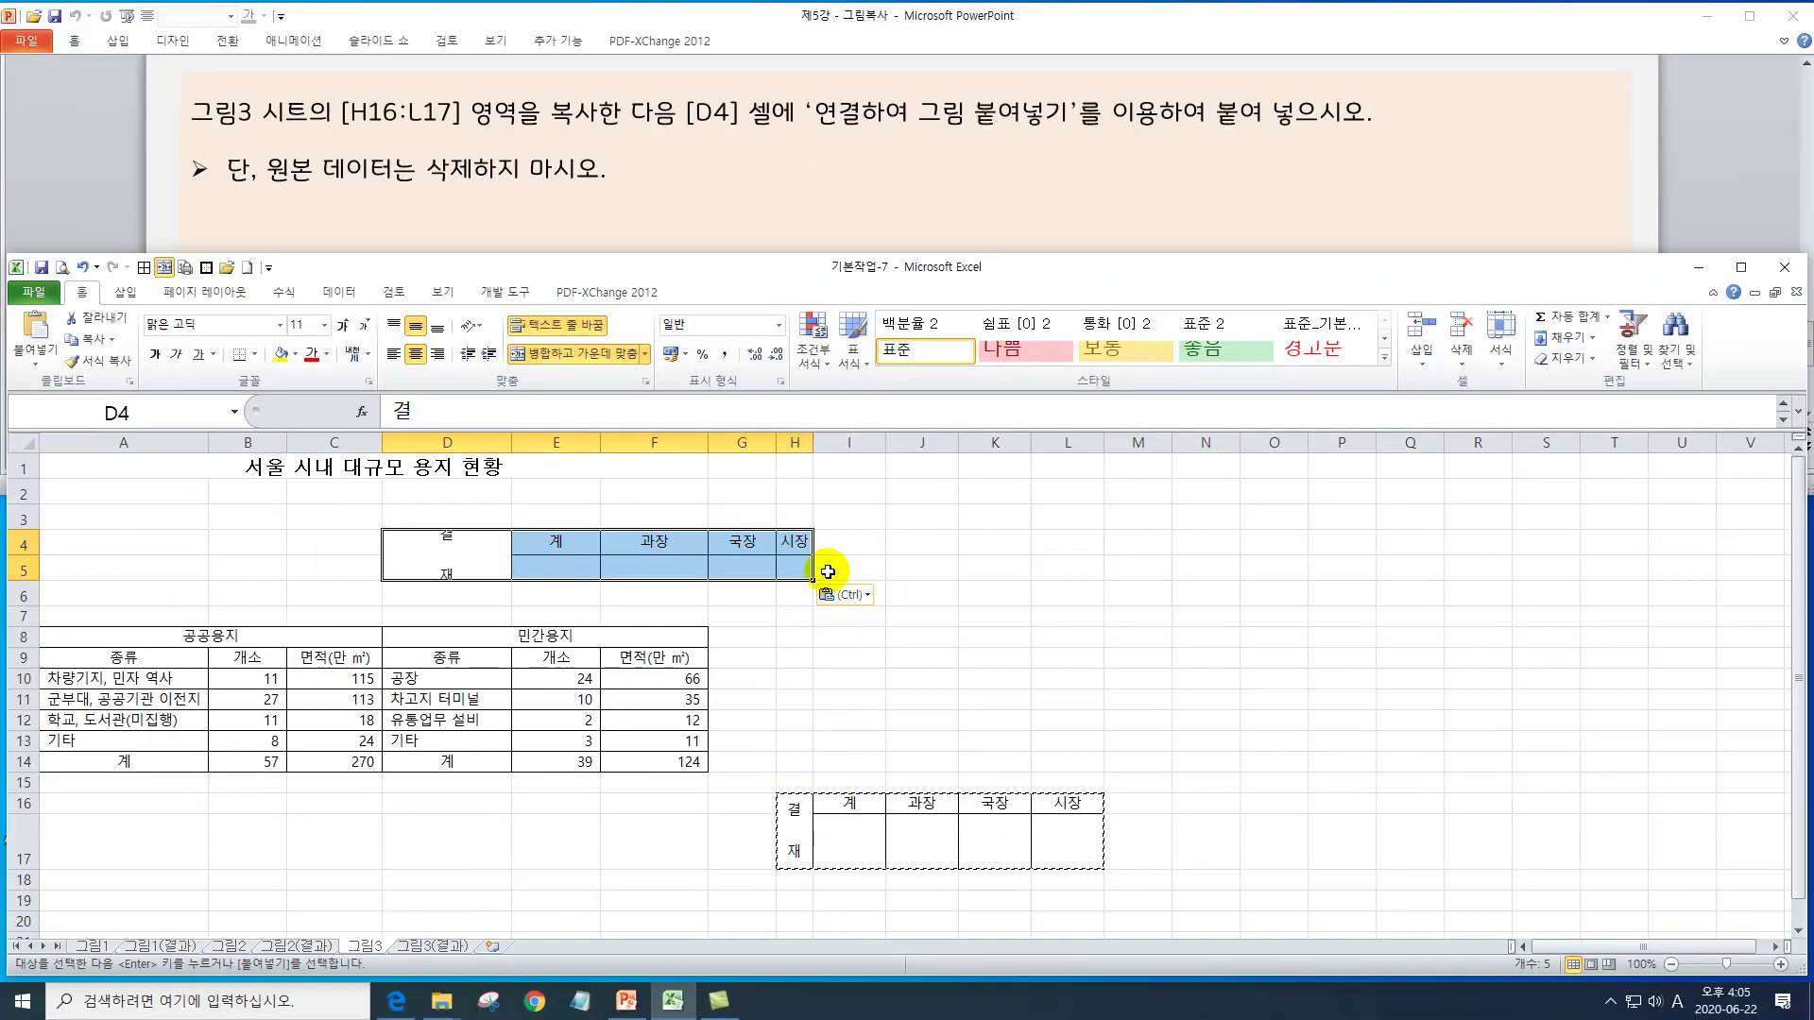
click(836, 572)
click(917, 766)
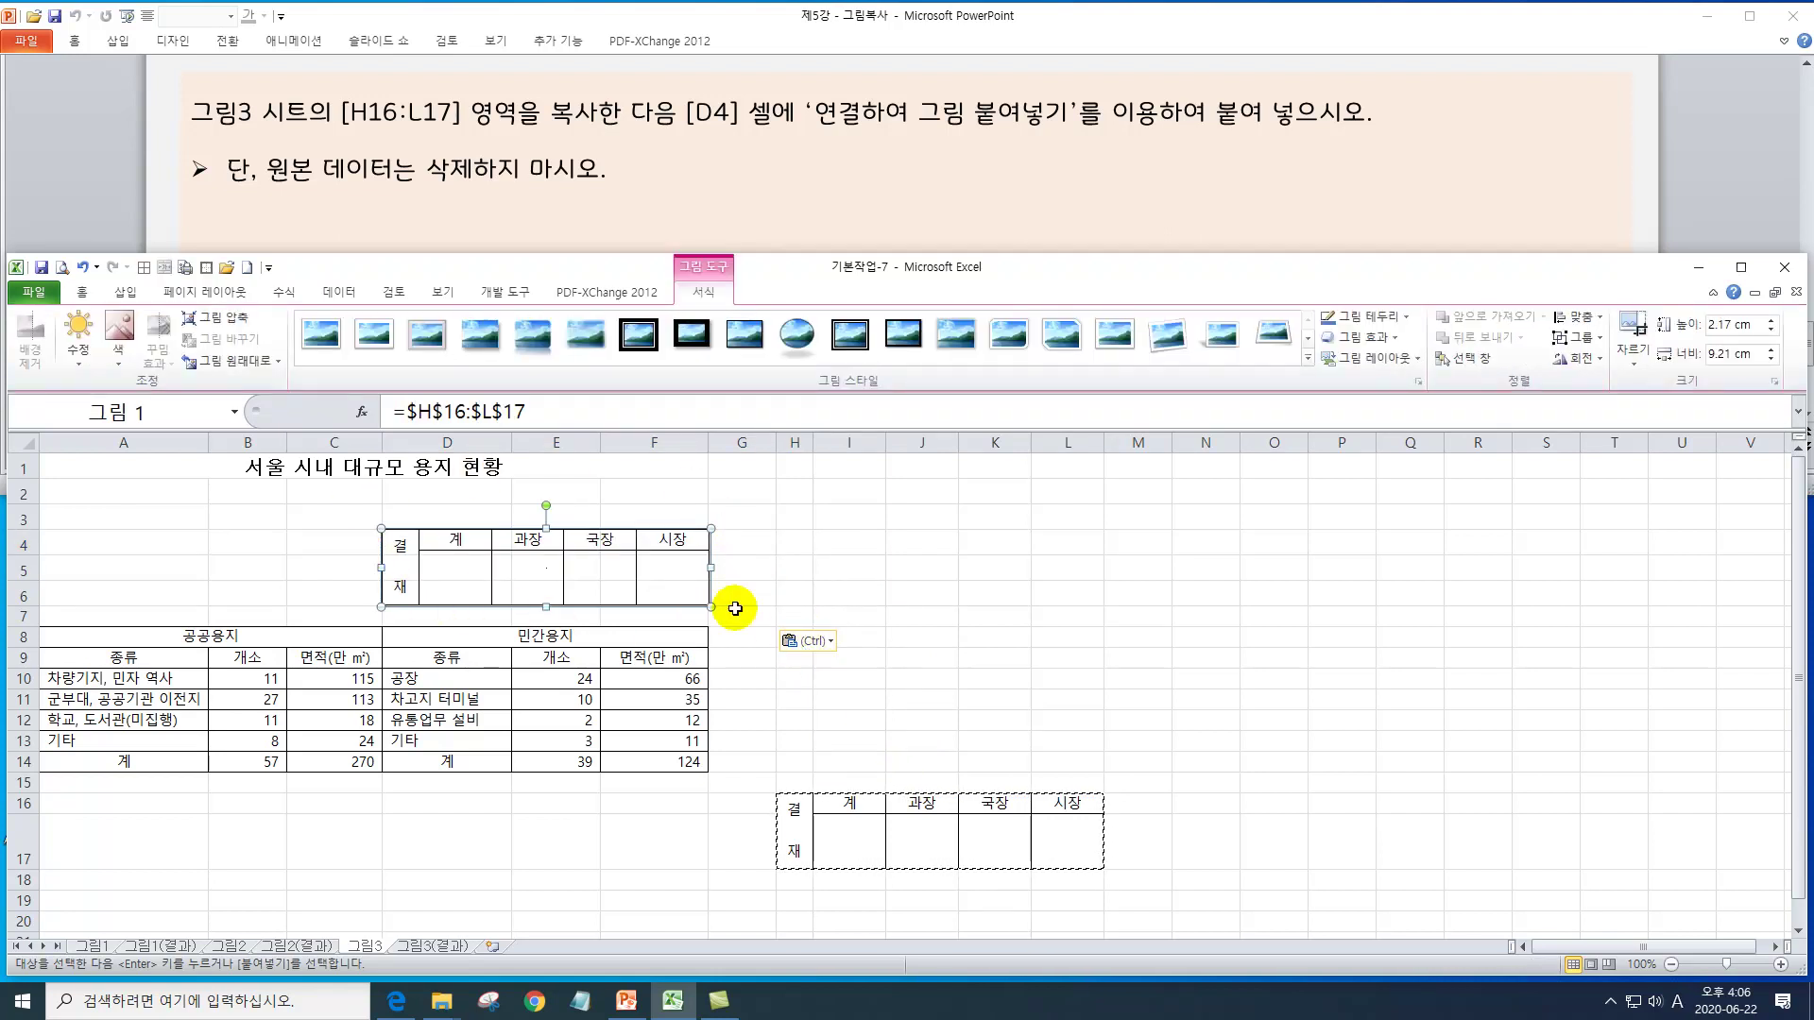
double_click(676, 584)
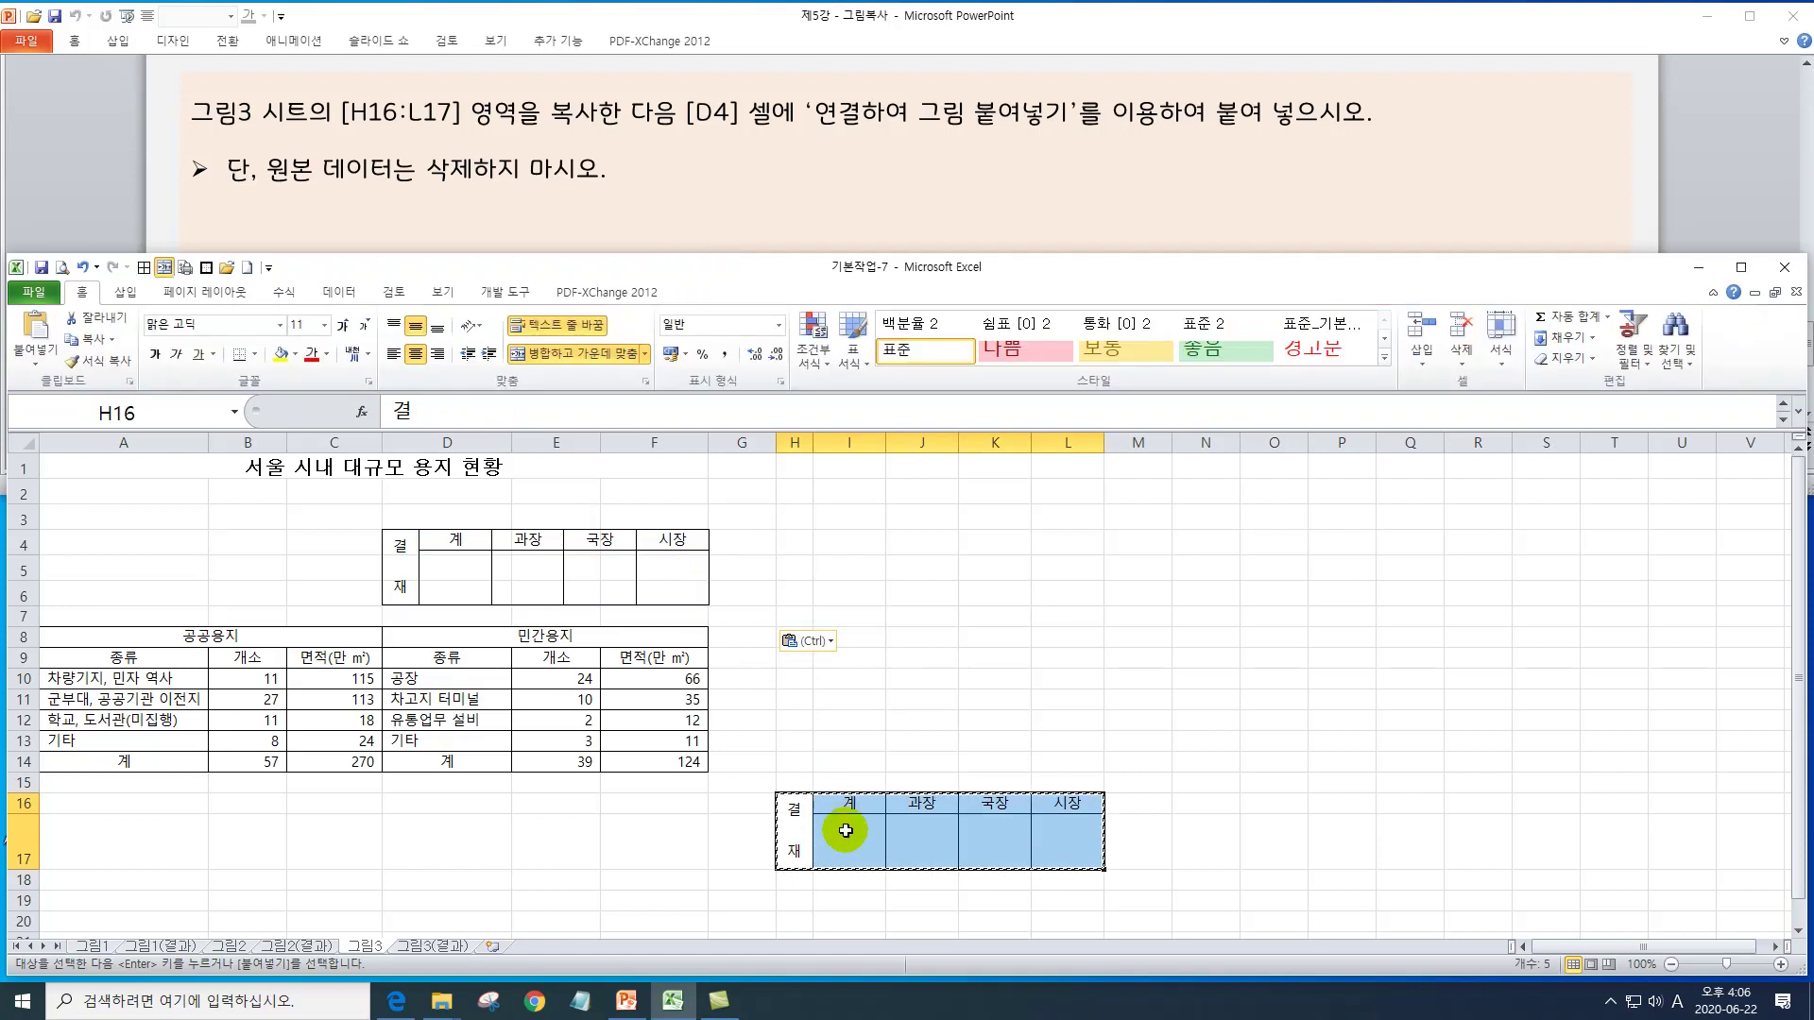
- Go from the linked picture at D4 to its source range and fill the cell under 시장, L17, with yellow
click(661, 587)
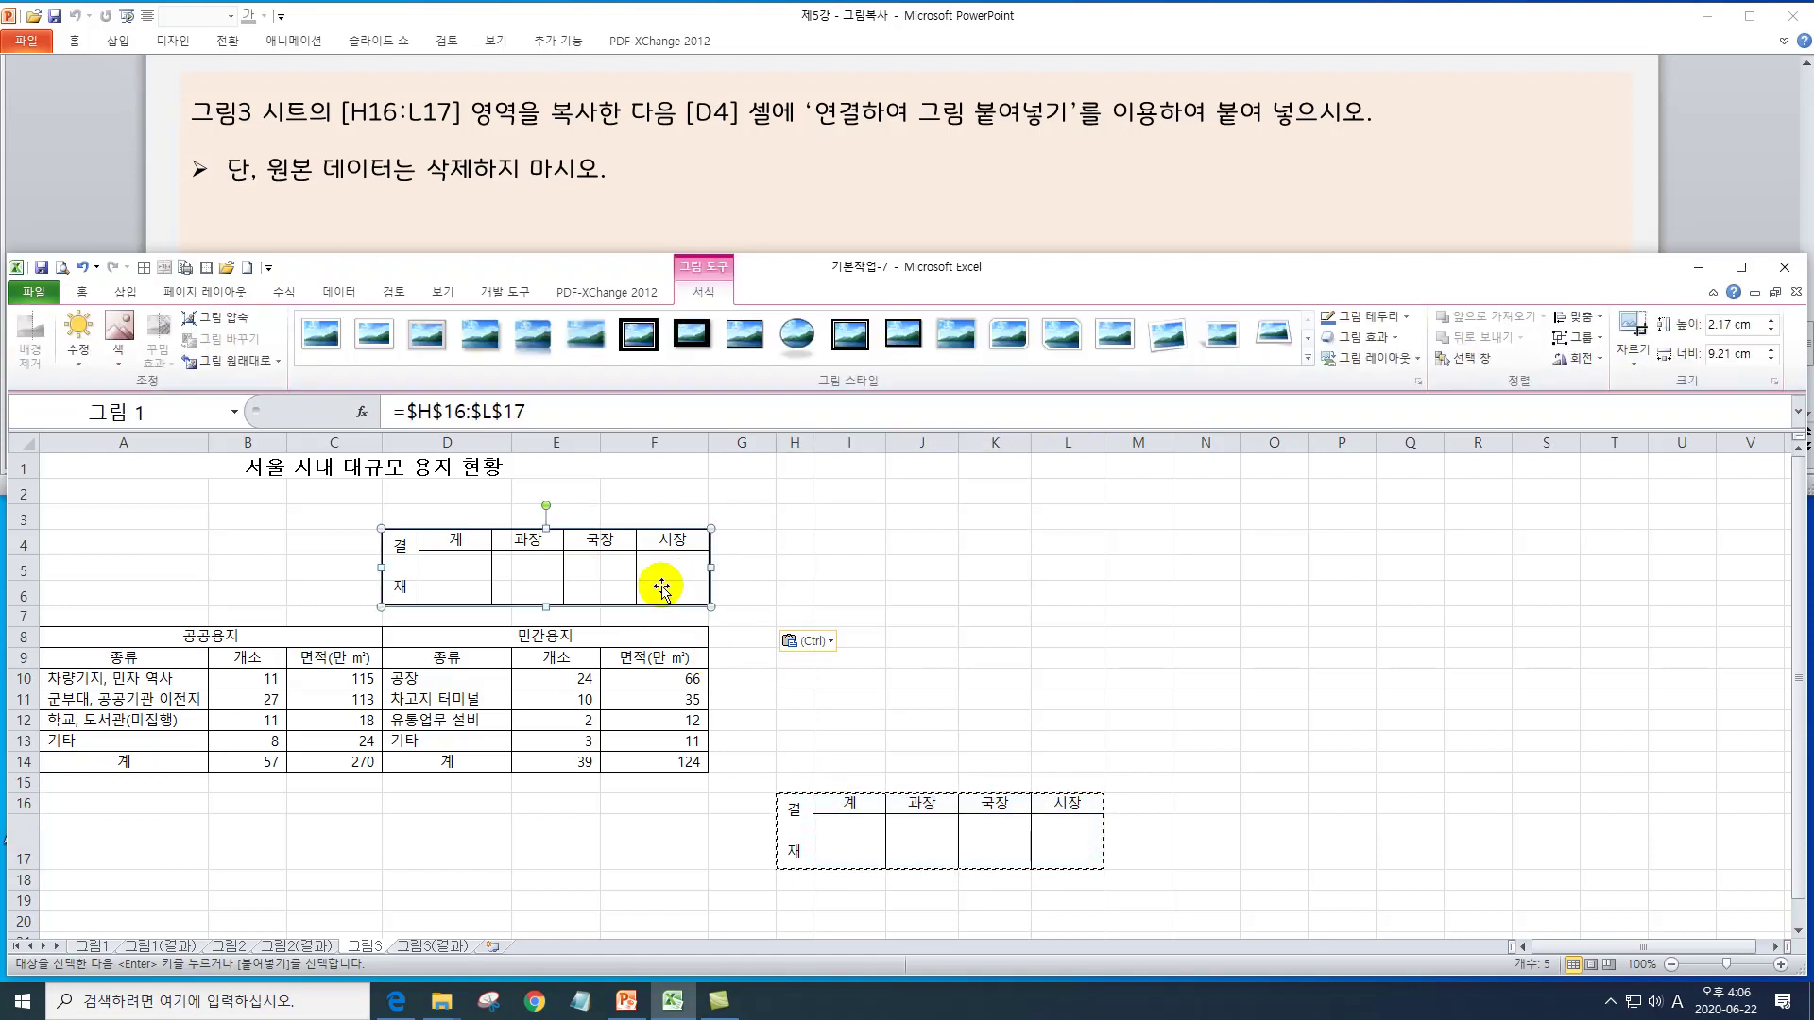
double_click(578, 554)
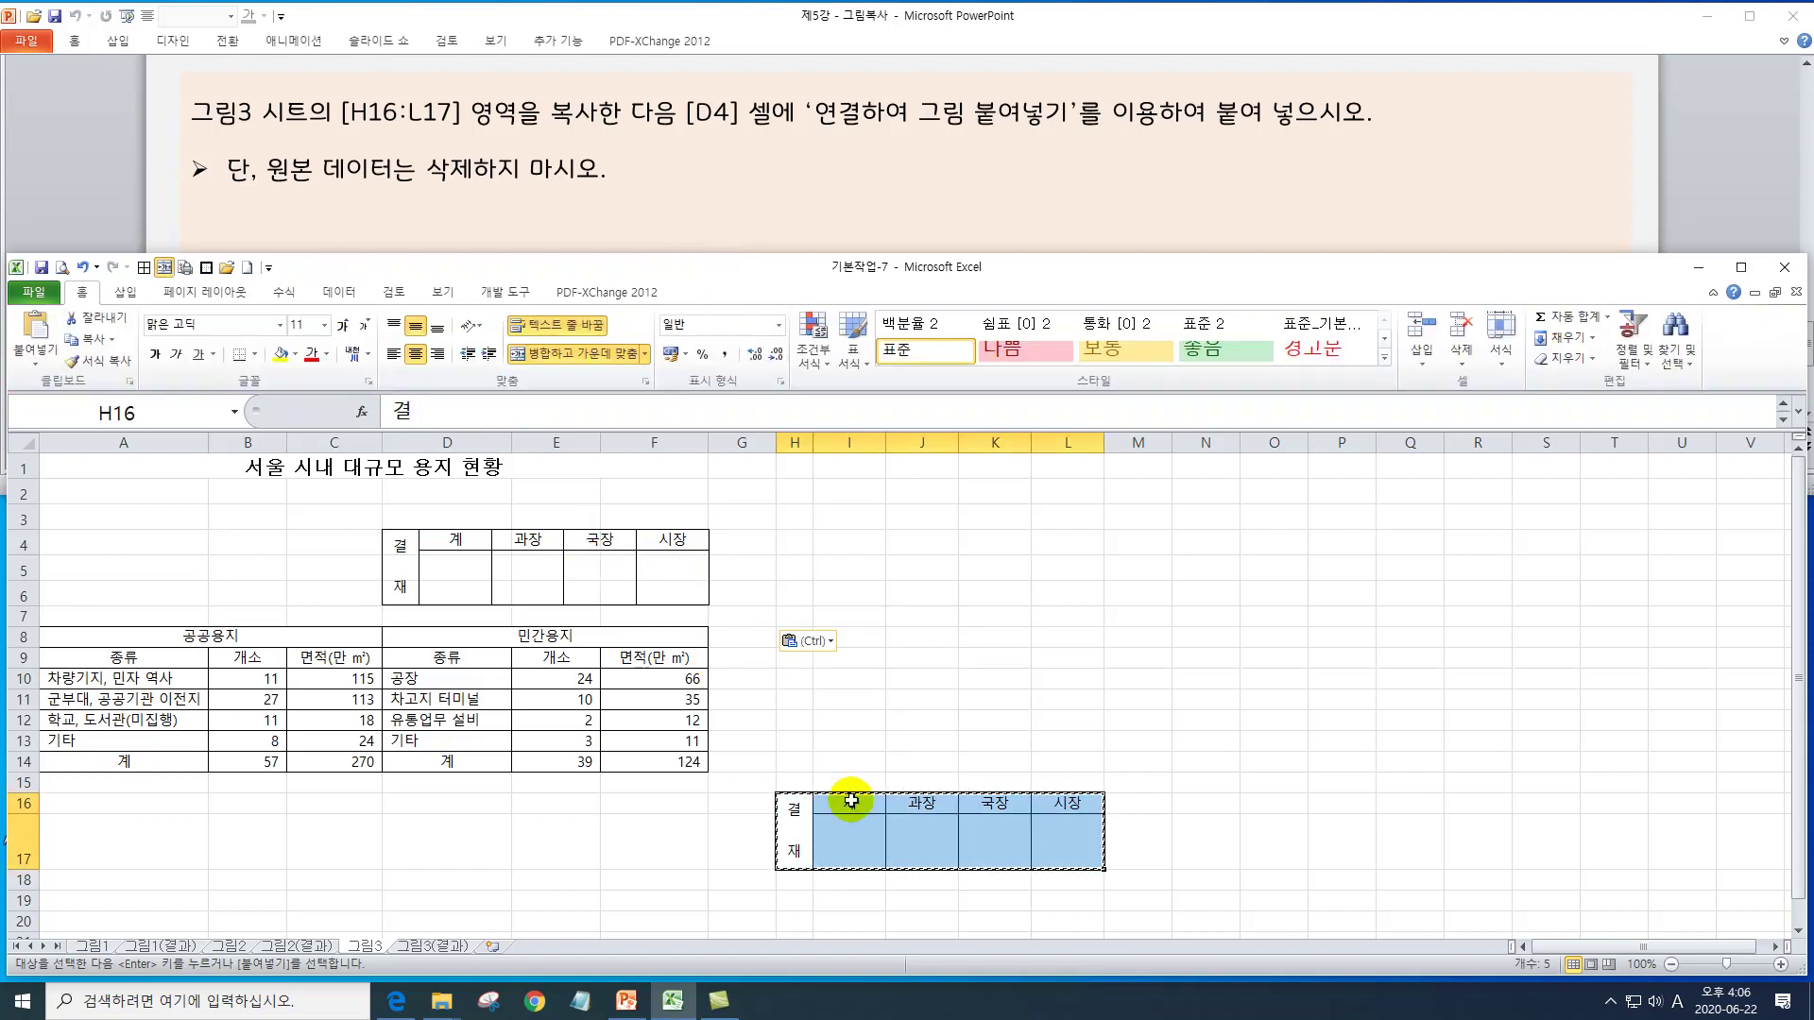
click(1050, 836)
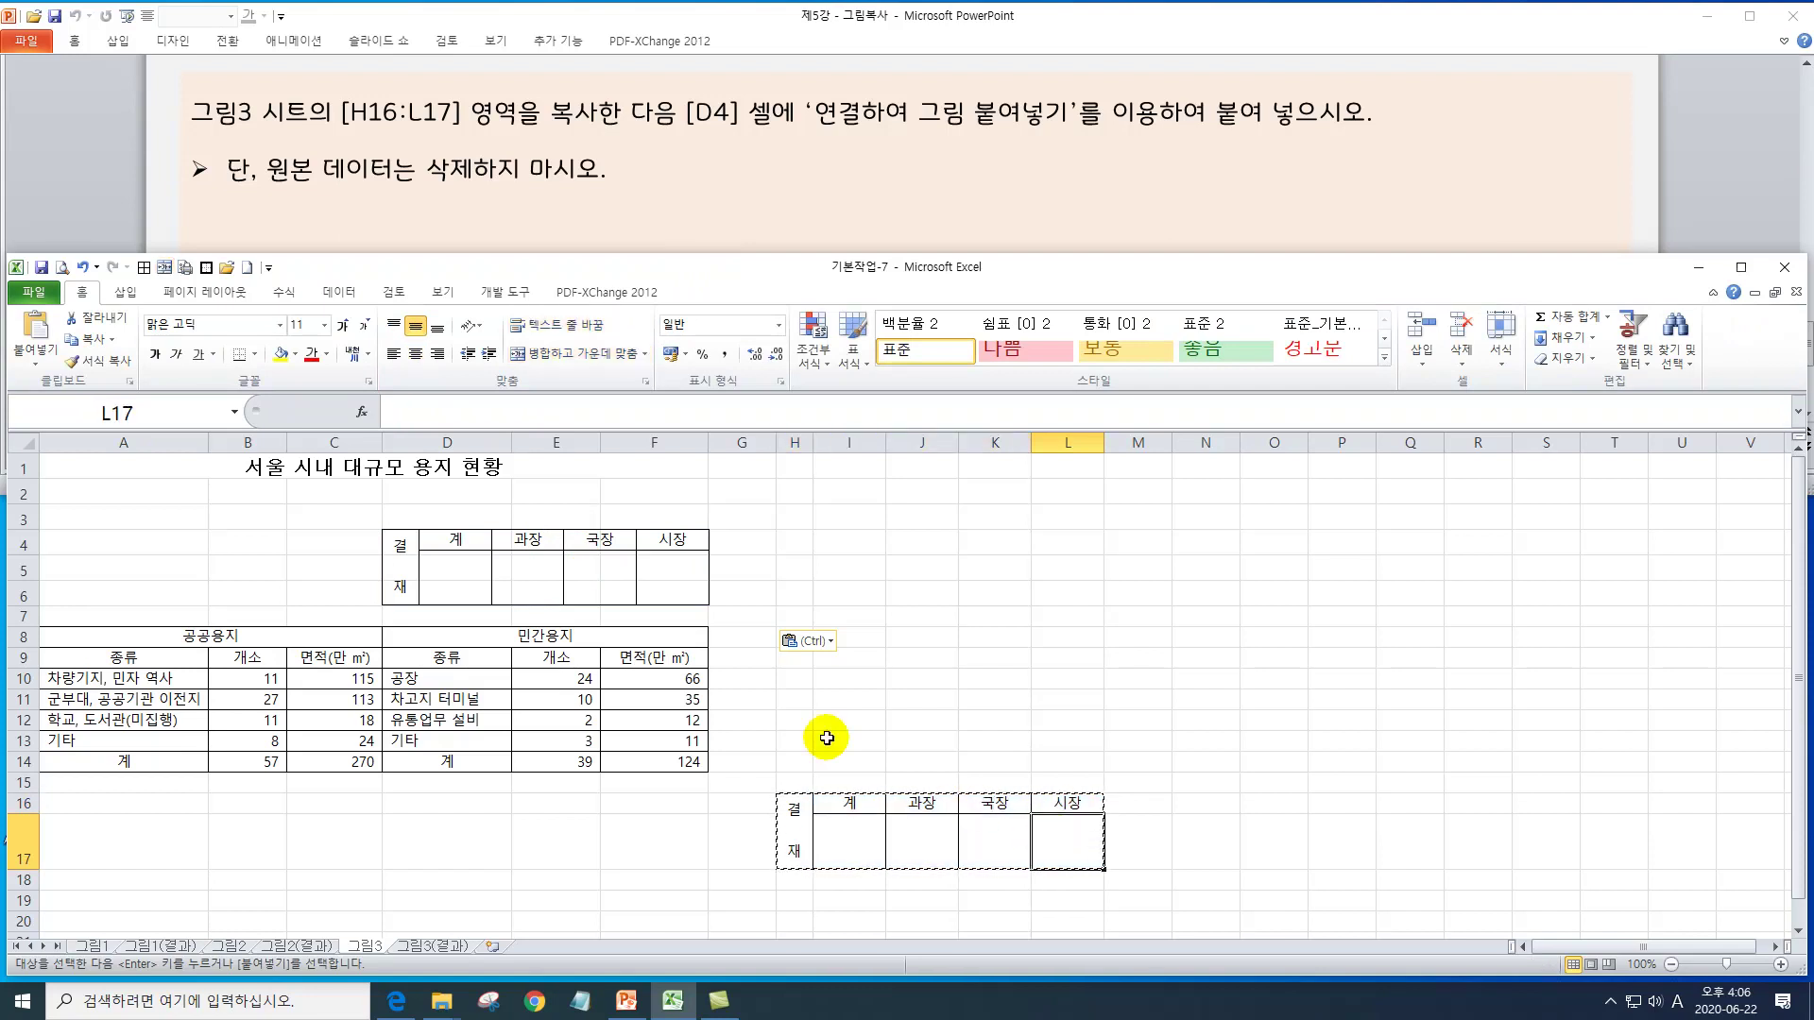
click(270, 359)
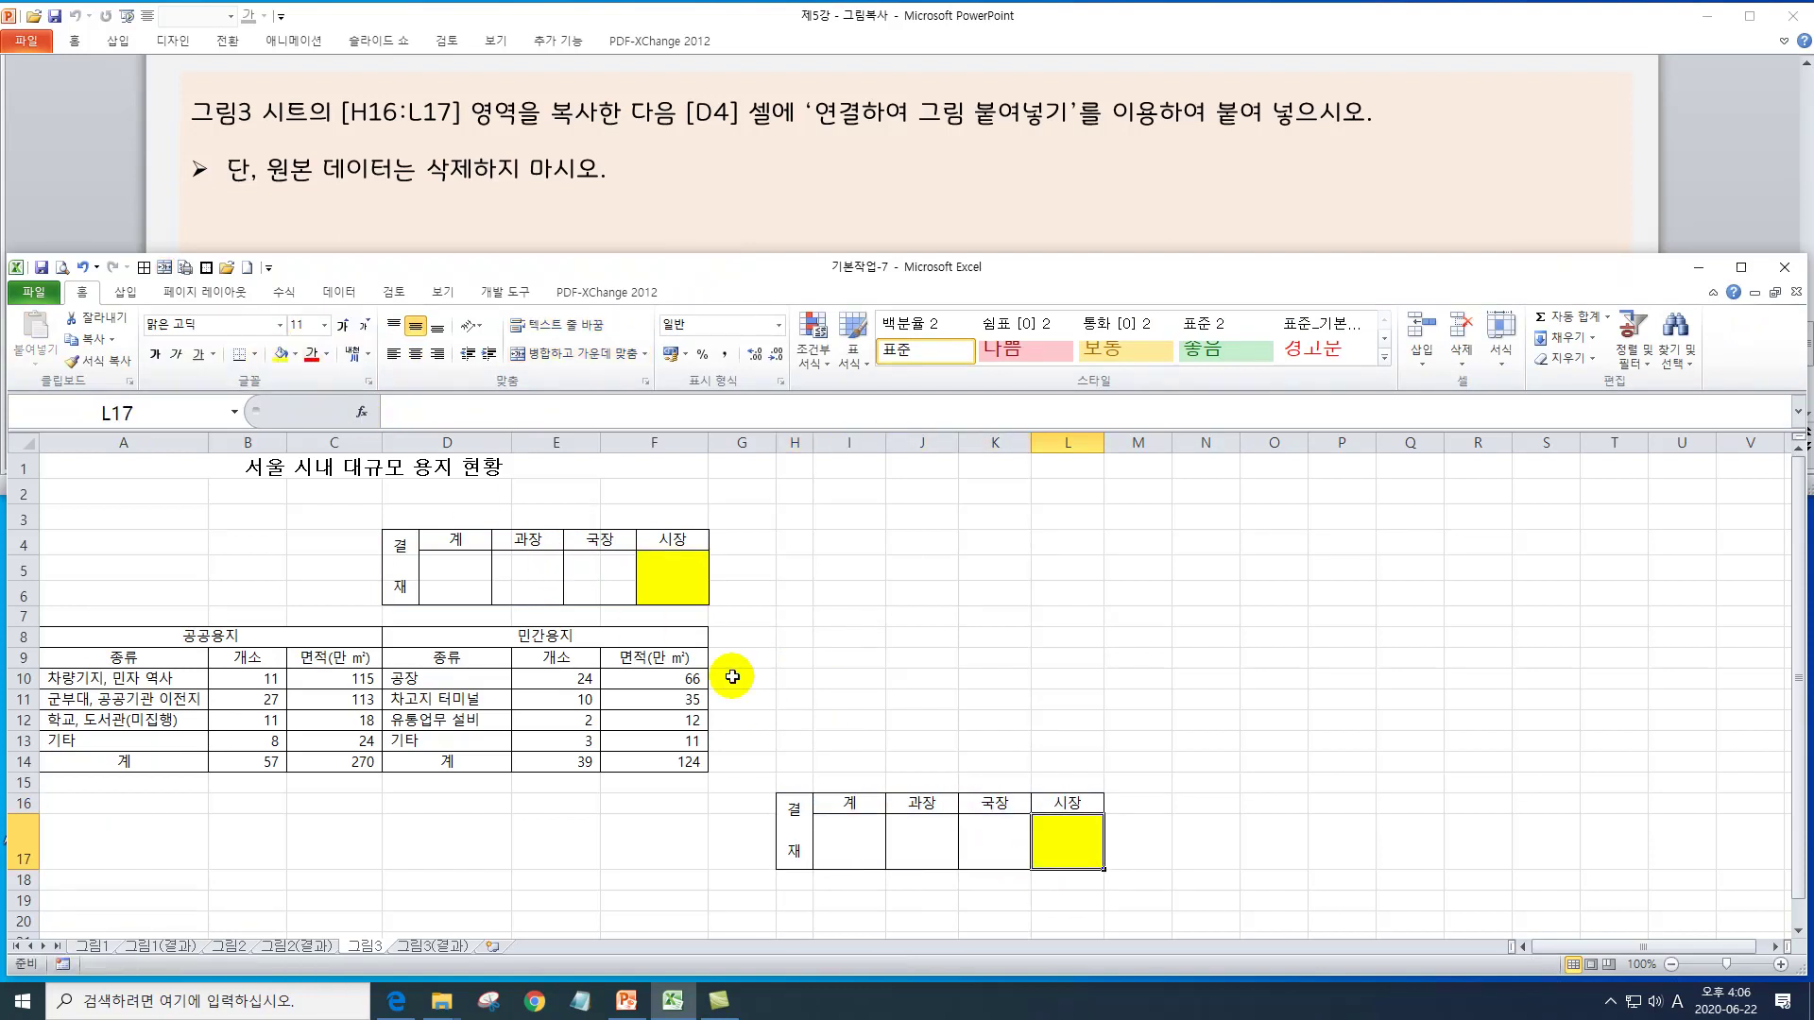
- Enter the teacher's nickname in source cell L17 and check the linked picture at D4 against it
text(d)
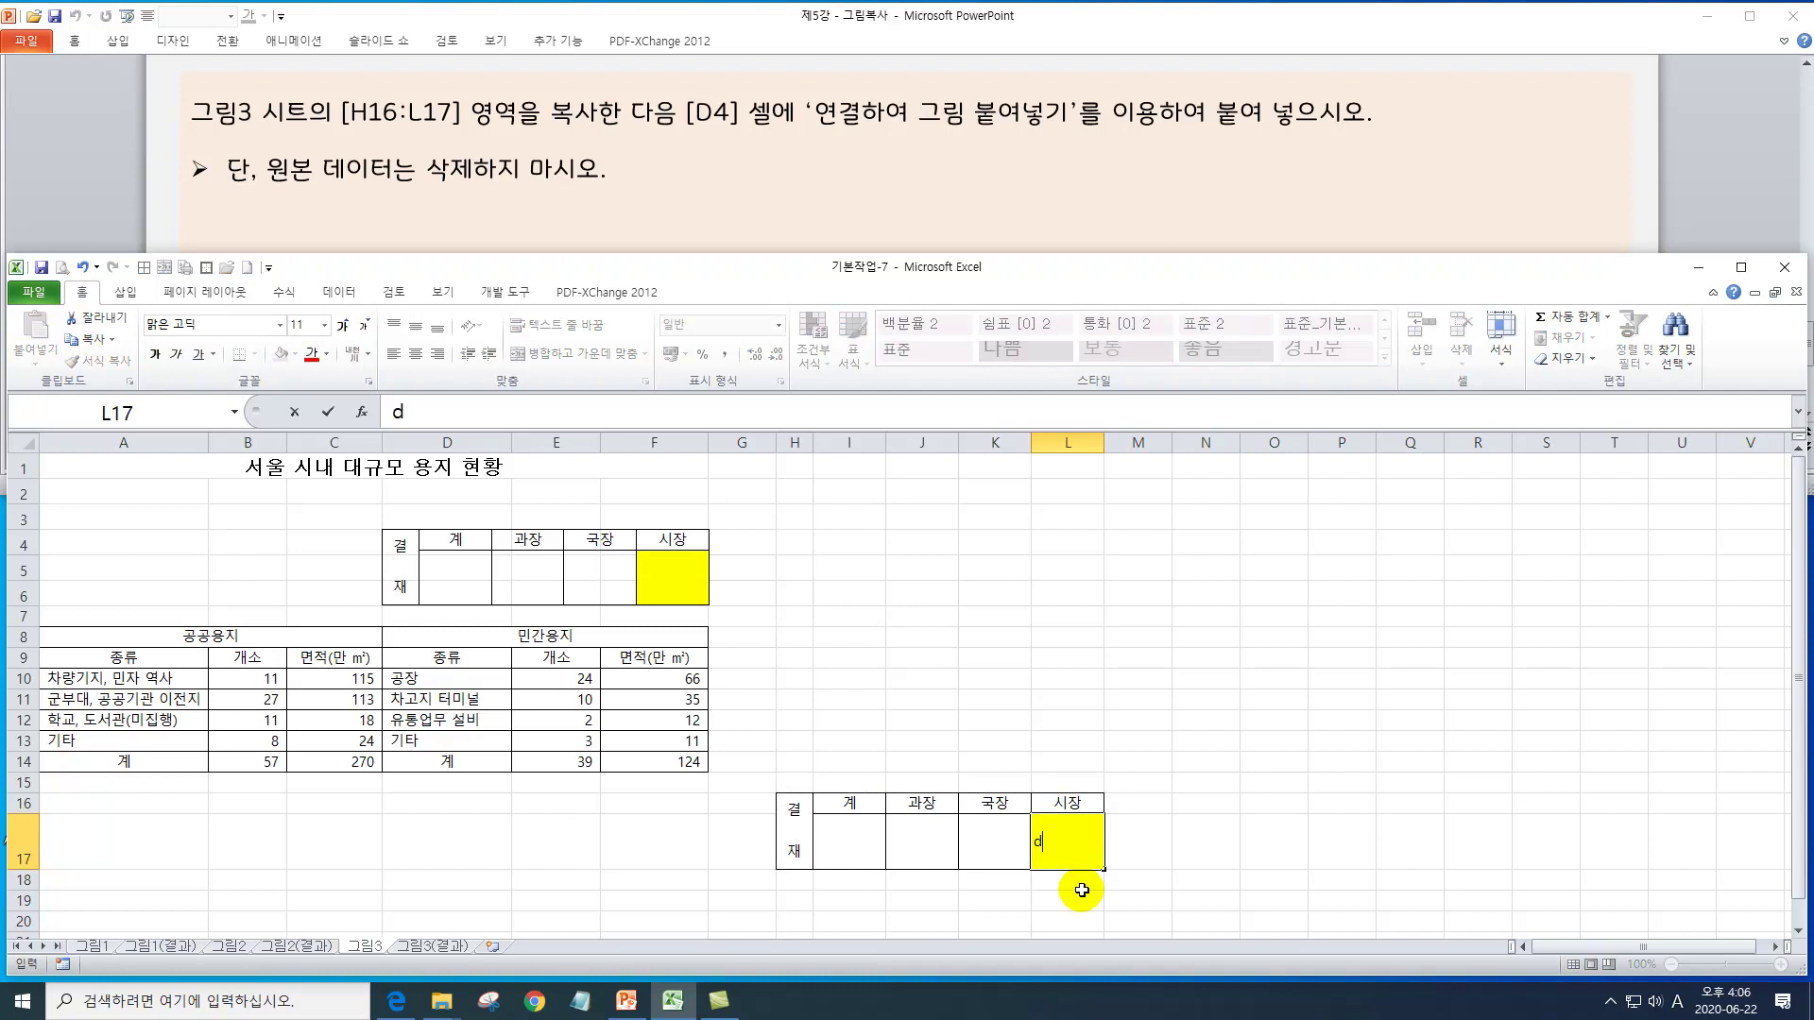
key(Return)
click(1068, 856)
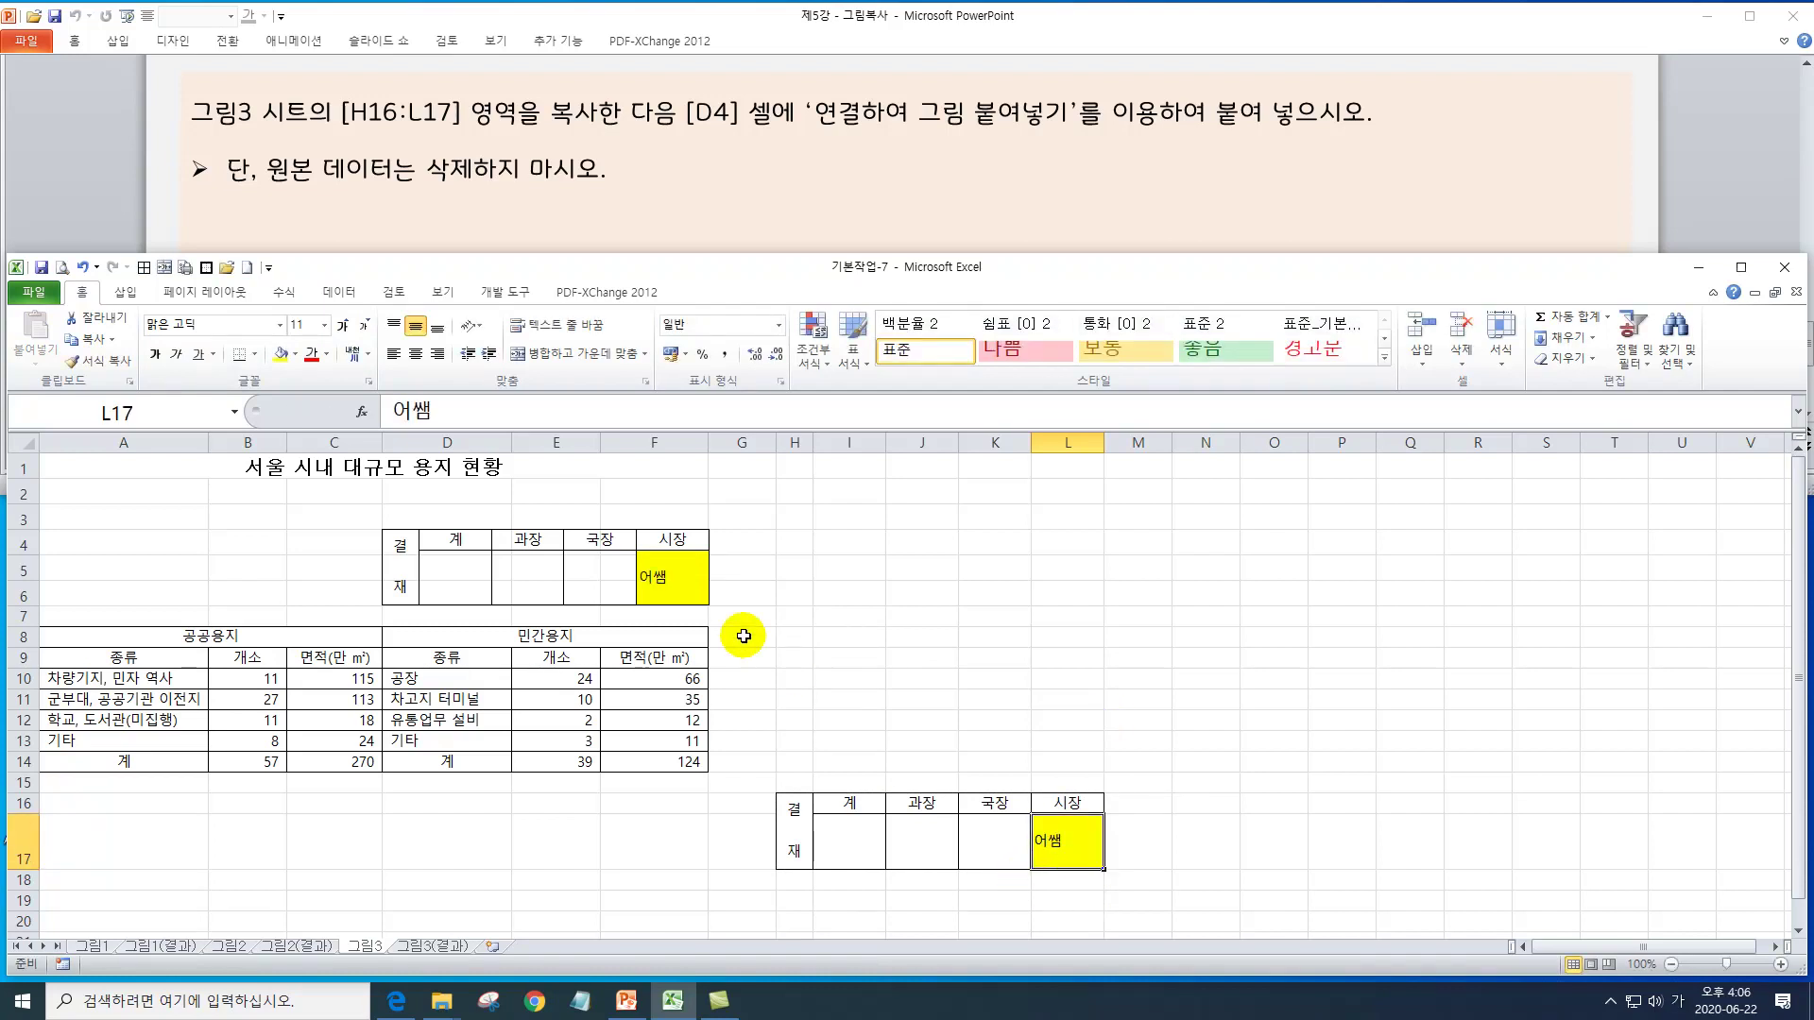
click(693, 593)
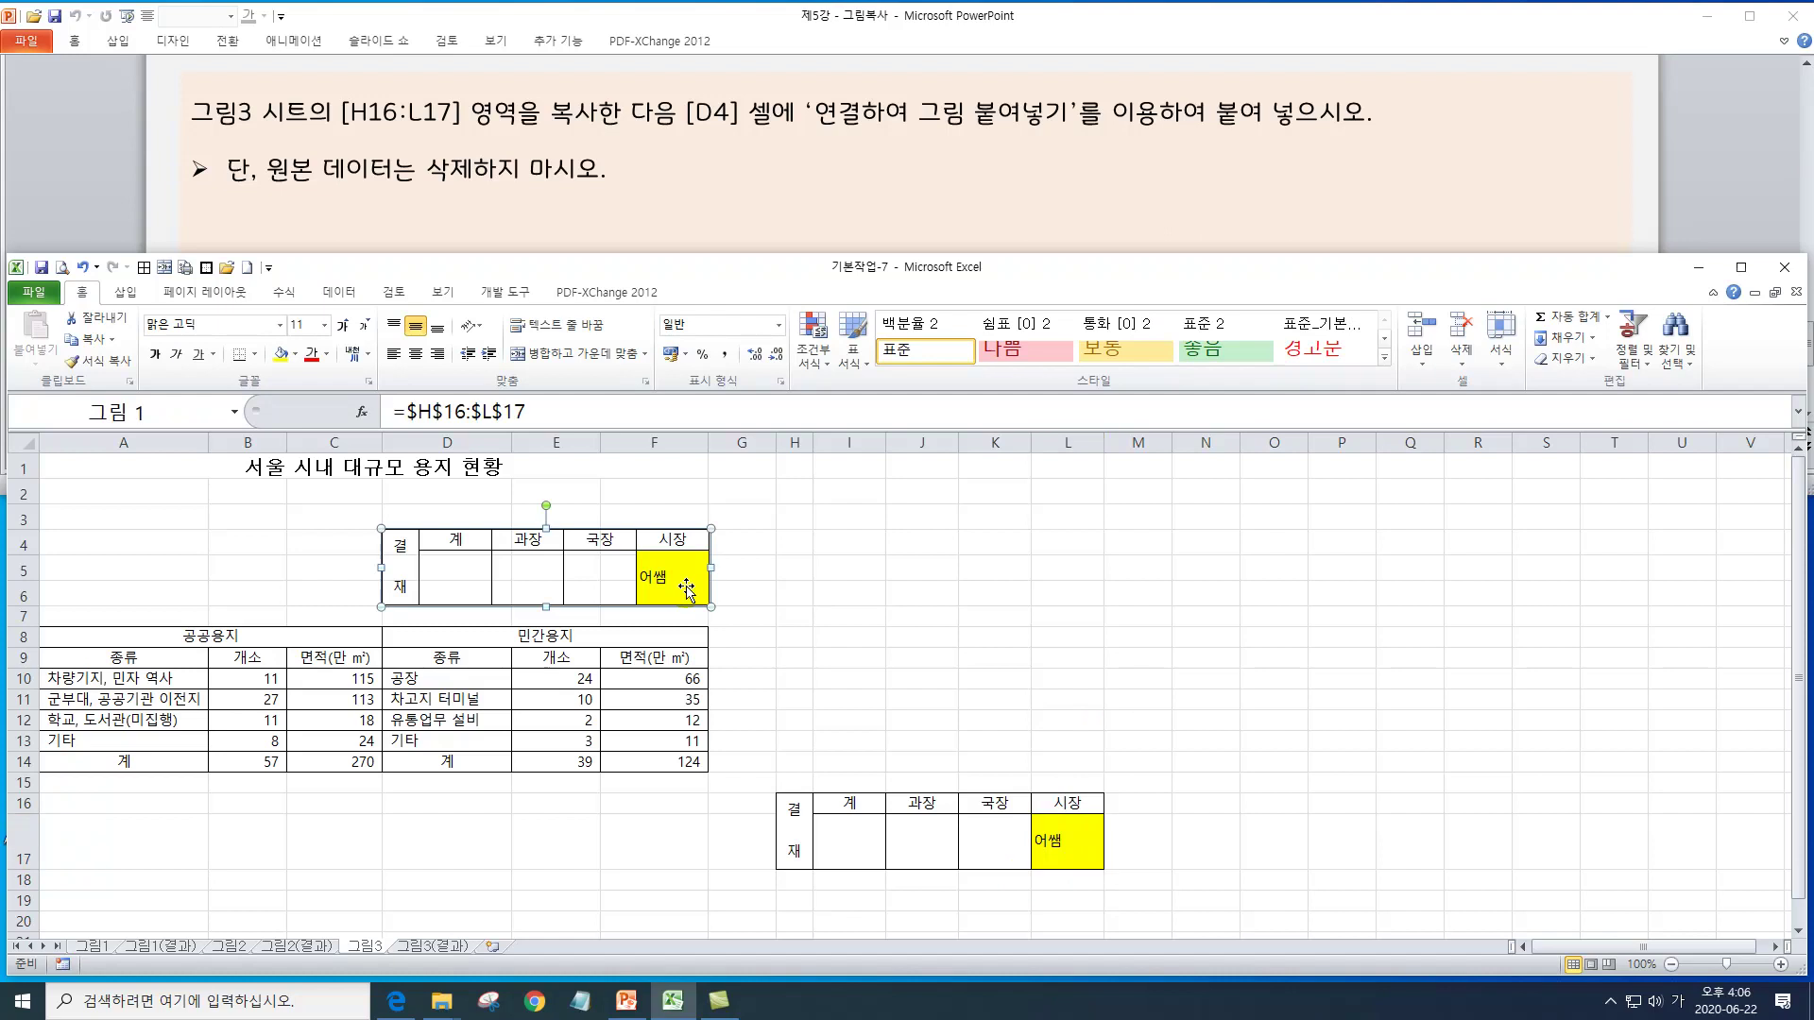
click(1036, 852)
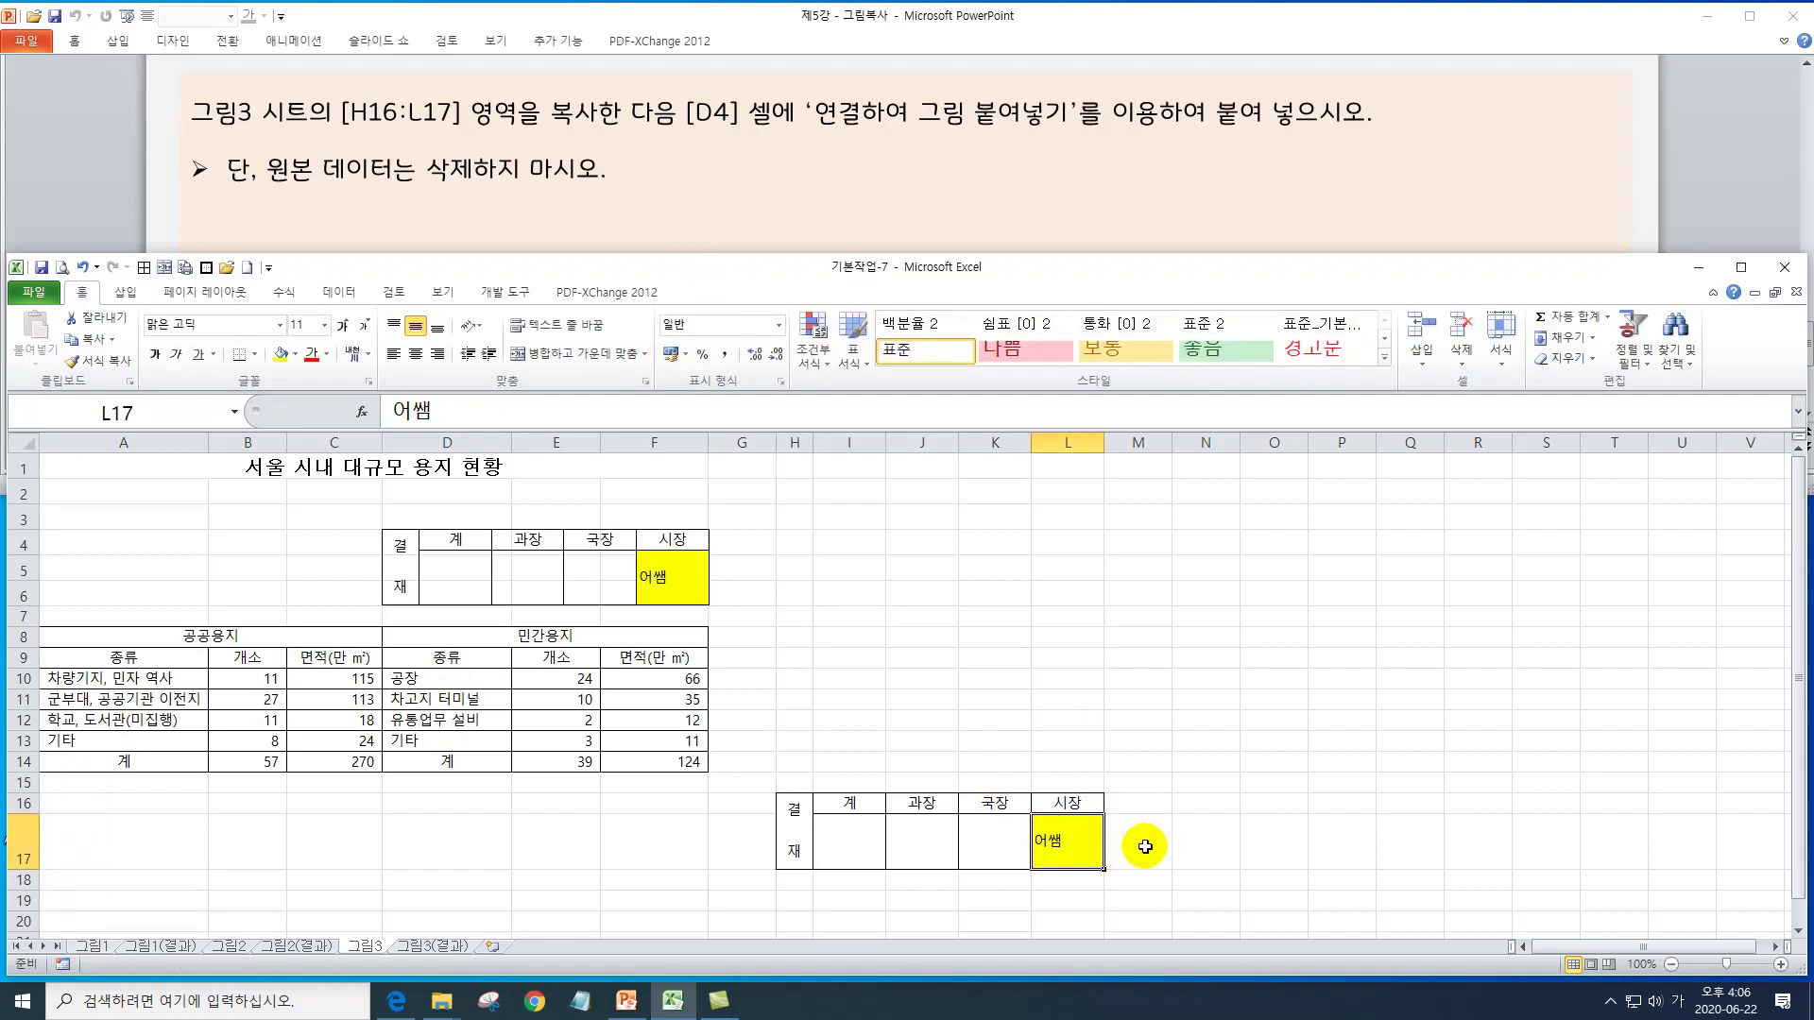